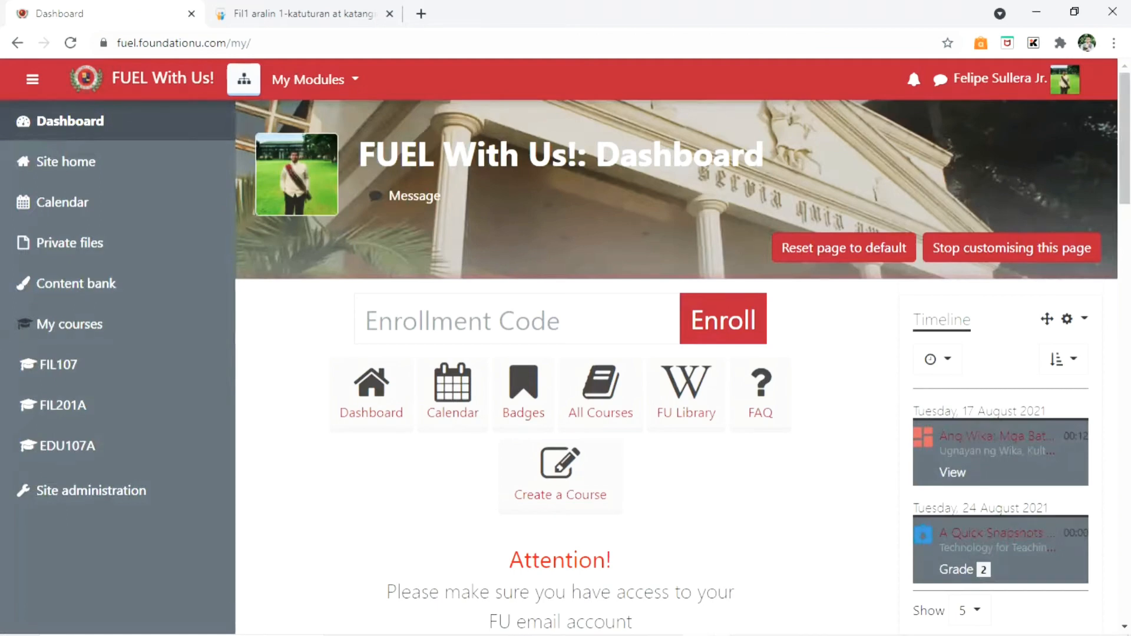
scroll(678, 365, down, 2)
scroll(677, 365, up, 2)
scroll(677, 365, up, 1)
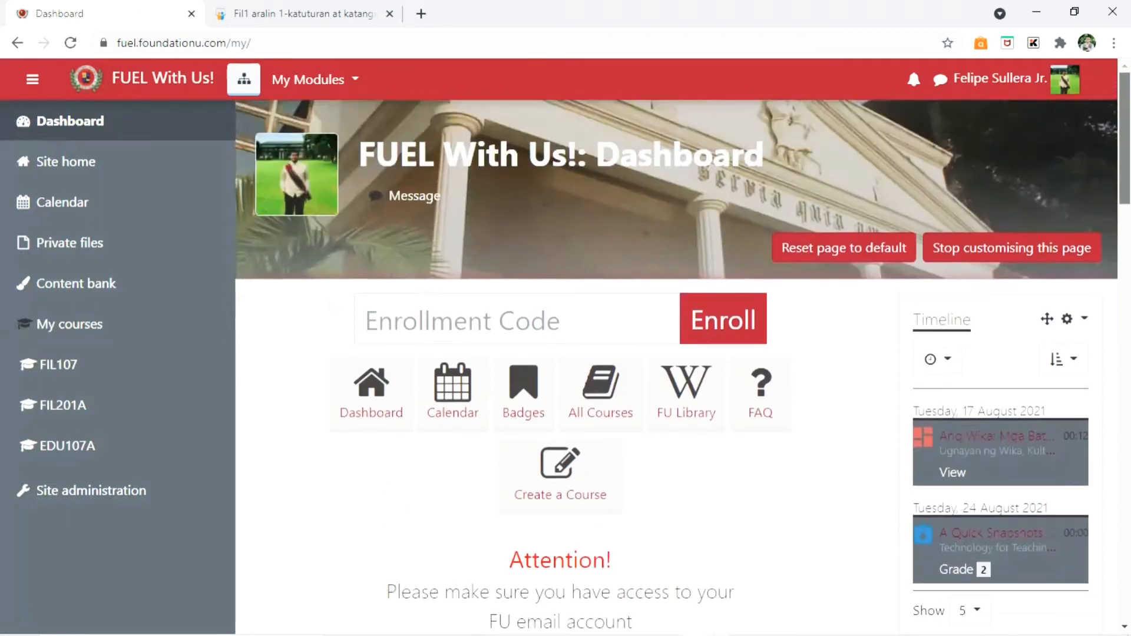
scroll(677, 365, down, 3)
scroll(678, 366, up, 3)
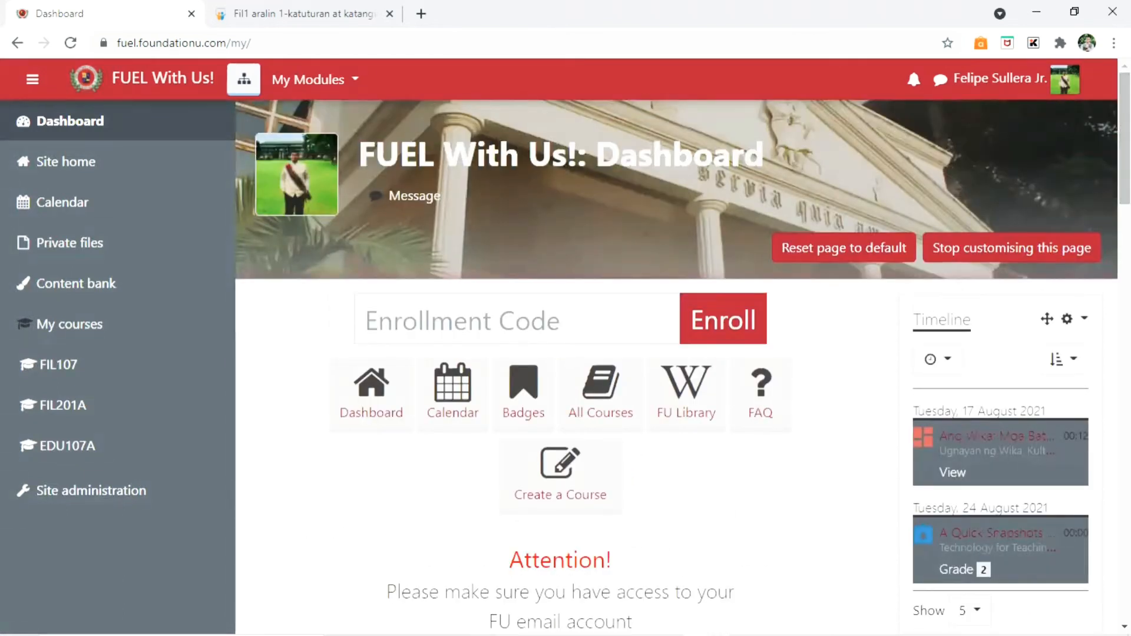
scroll(678, 366, down, 1)
scroll(678, 365, up, 1)
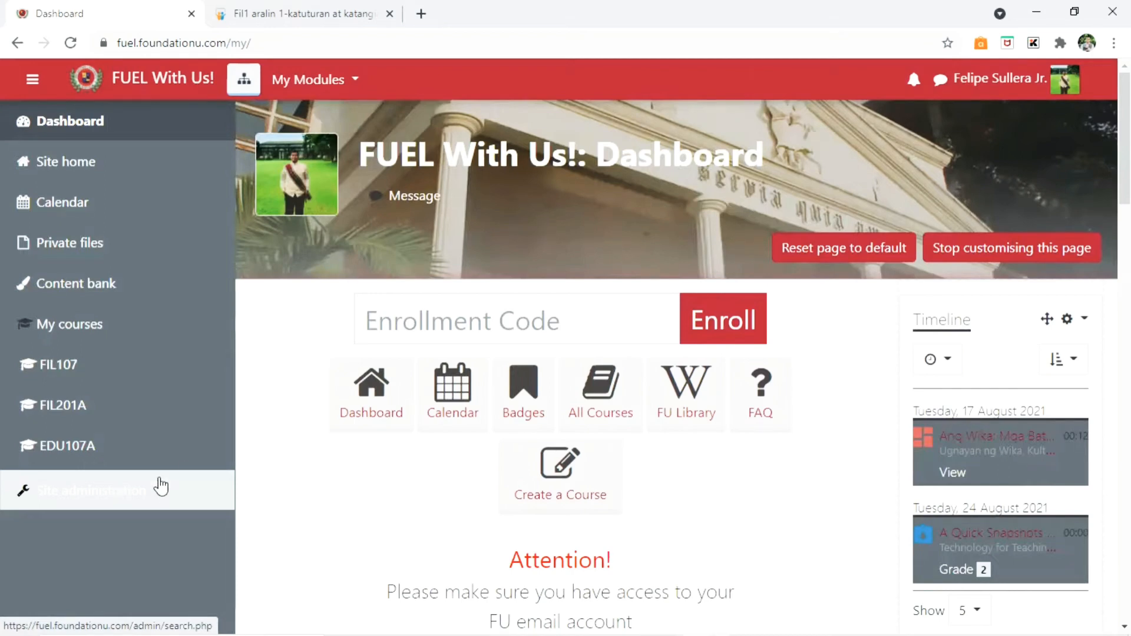
- Open the course and category management page from the site administration
click(78, 498)
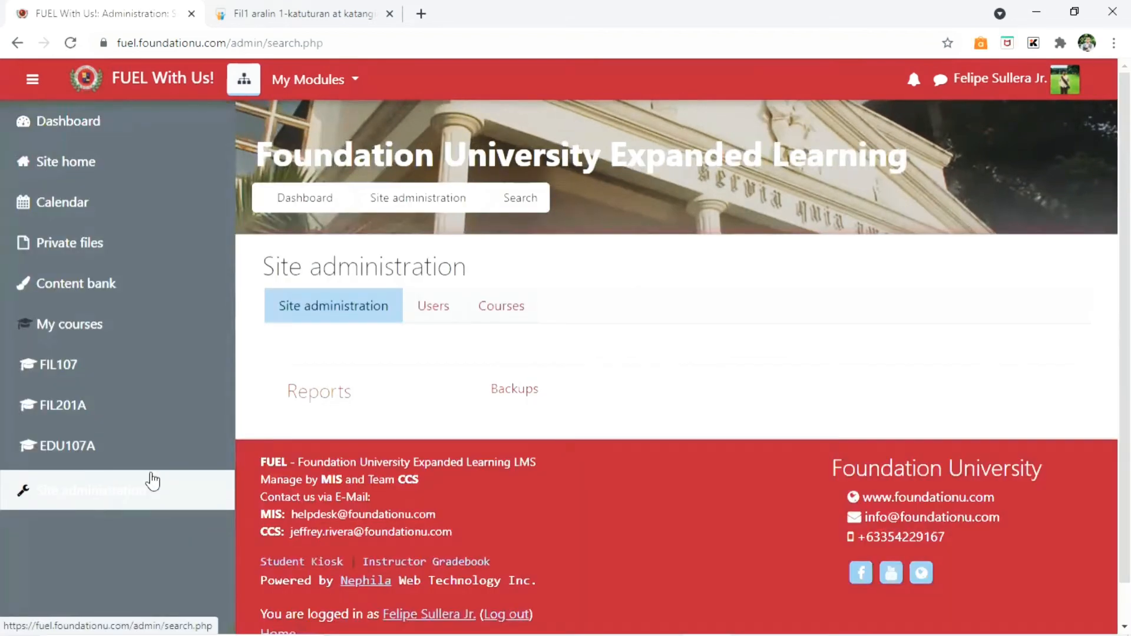
click(486, 311)
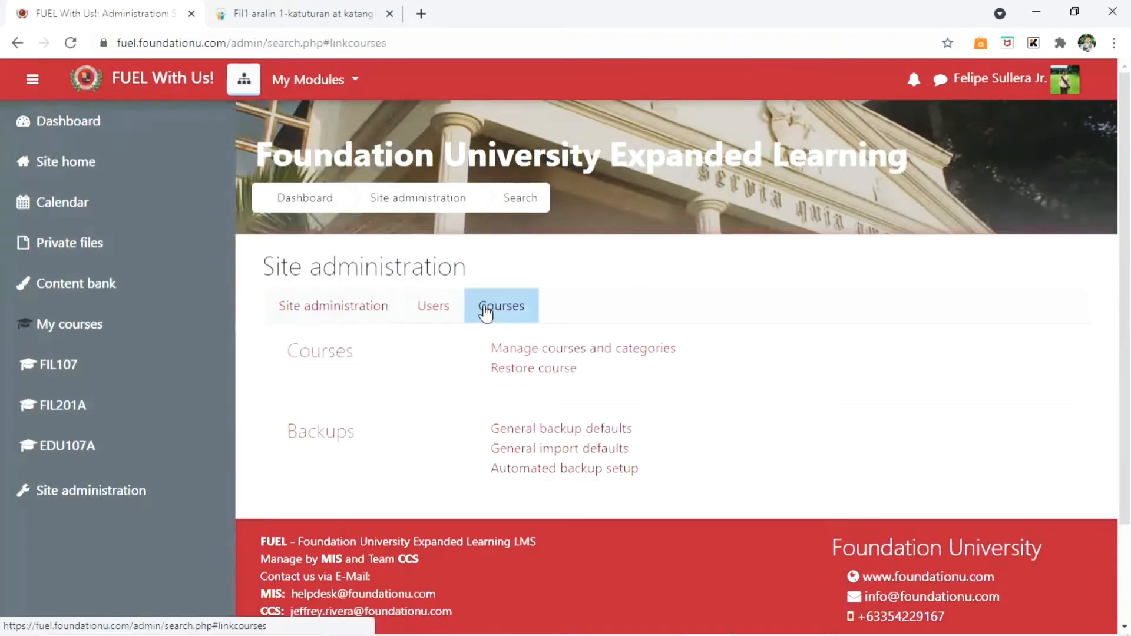
click(567, 354)
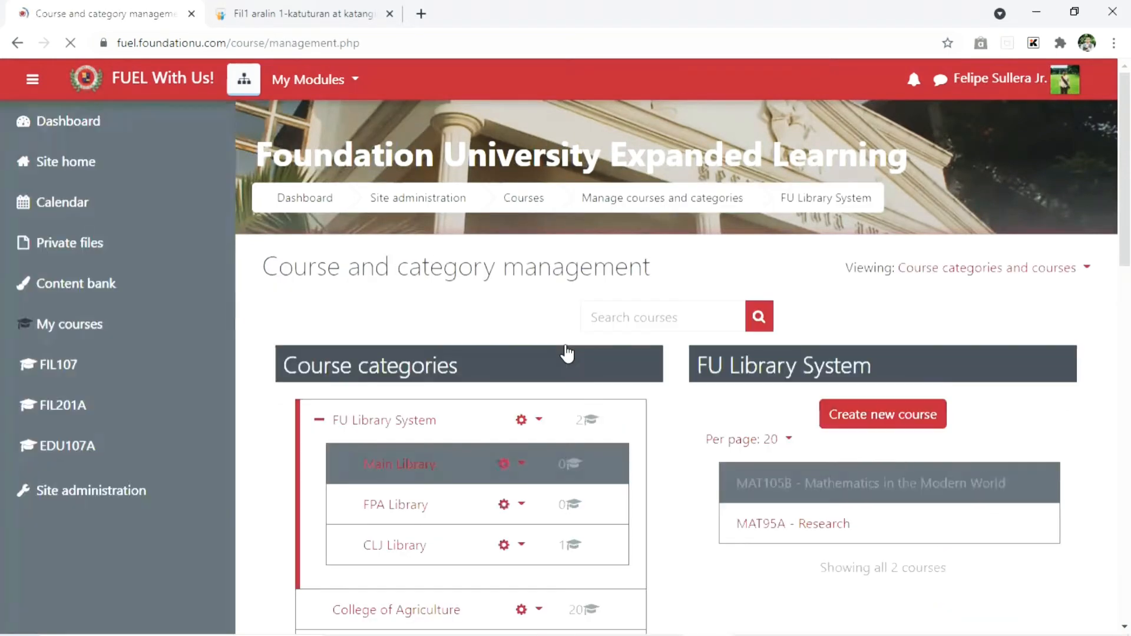
- Select the College of Education category and open the form for a new course in it
scroll(420, 618, down, 3)
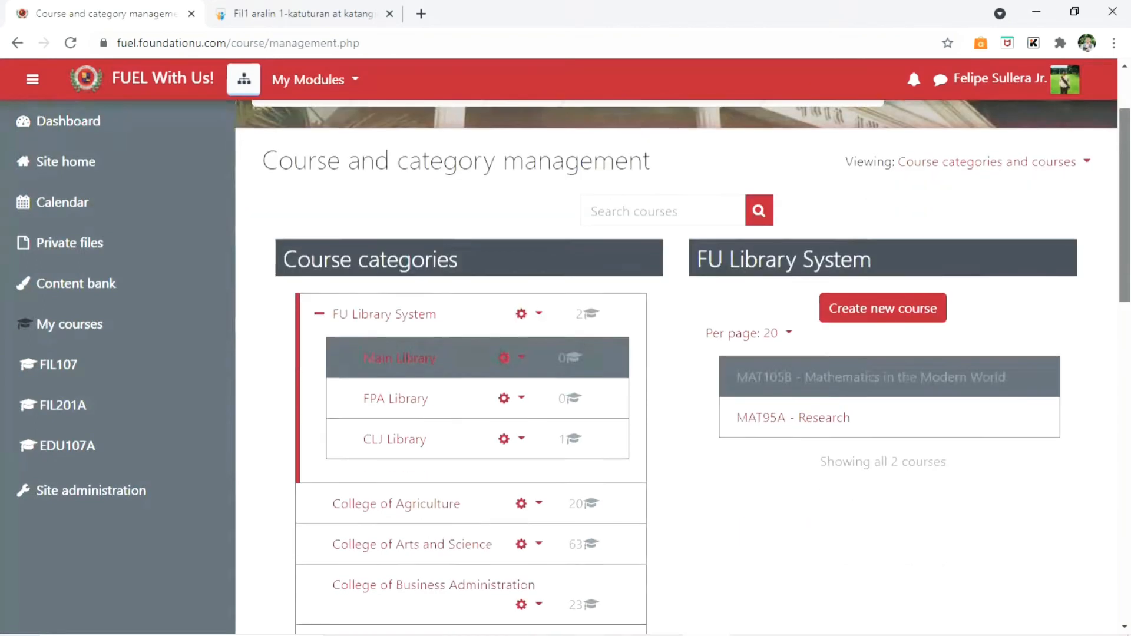
scroll(681, 368, down, 4)
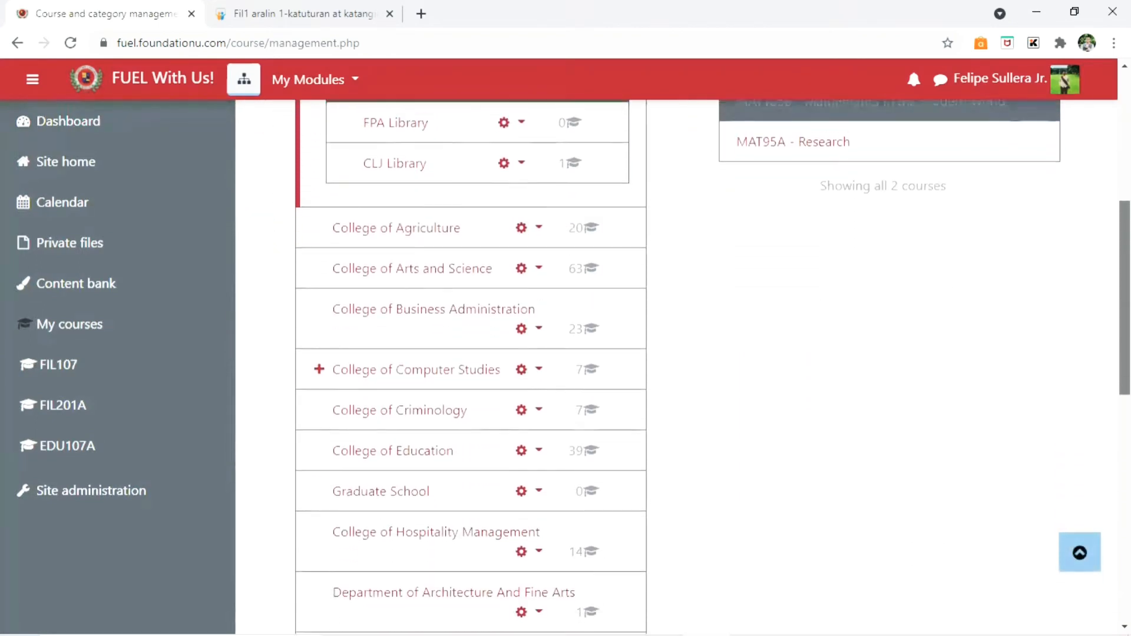
scroll(471, 365, down, 2)
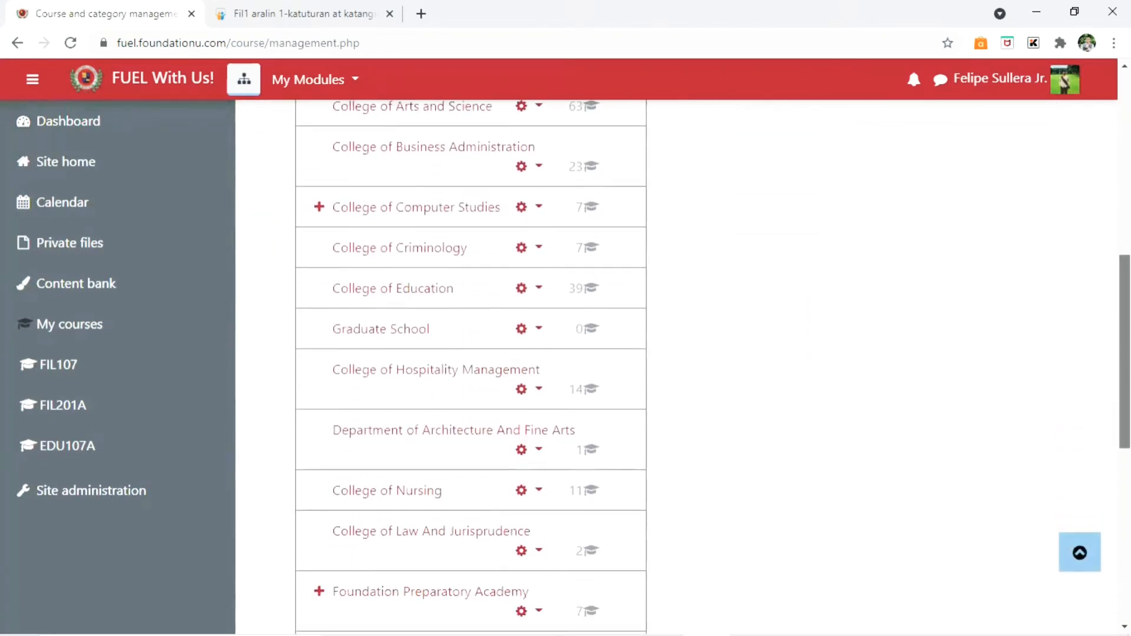
scroll(471, 365, down, 1)
scroll(471, 365, down, 1)
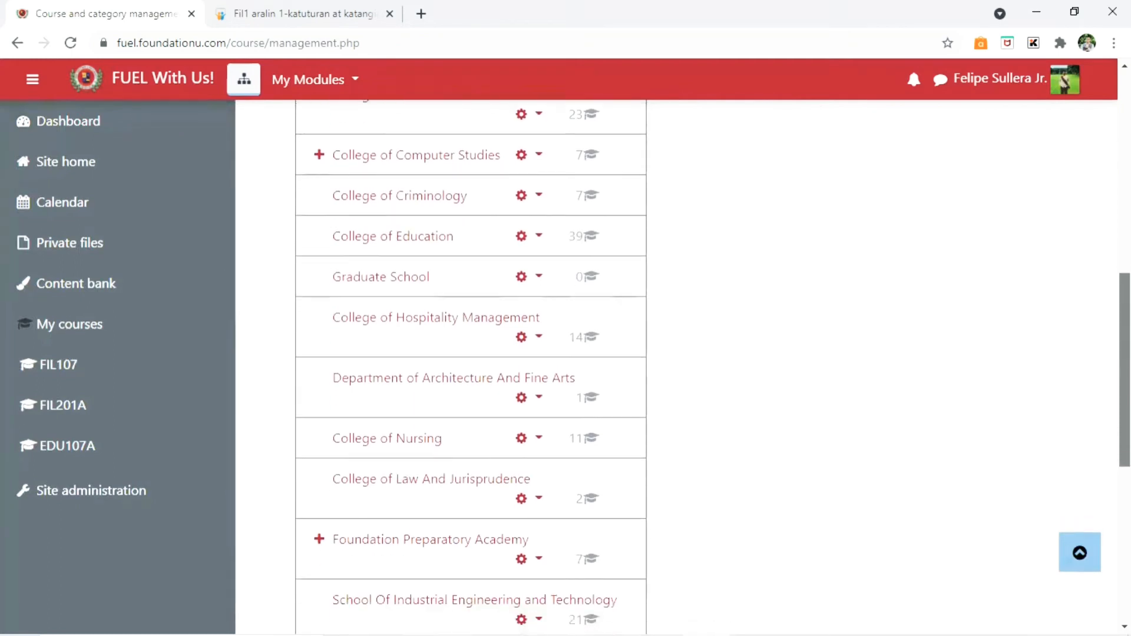
scroll(471, 365, up, 1)
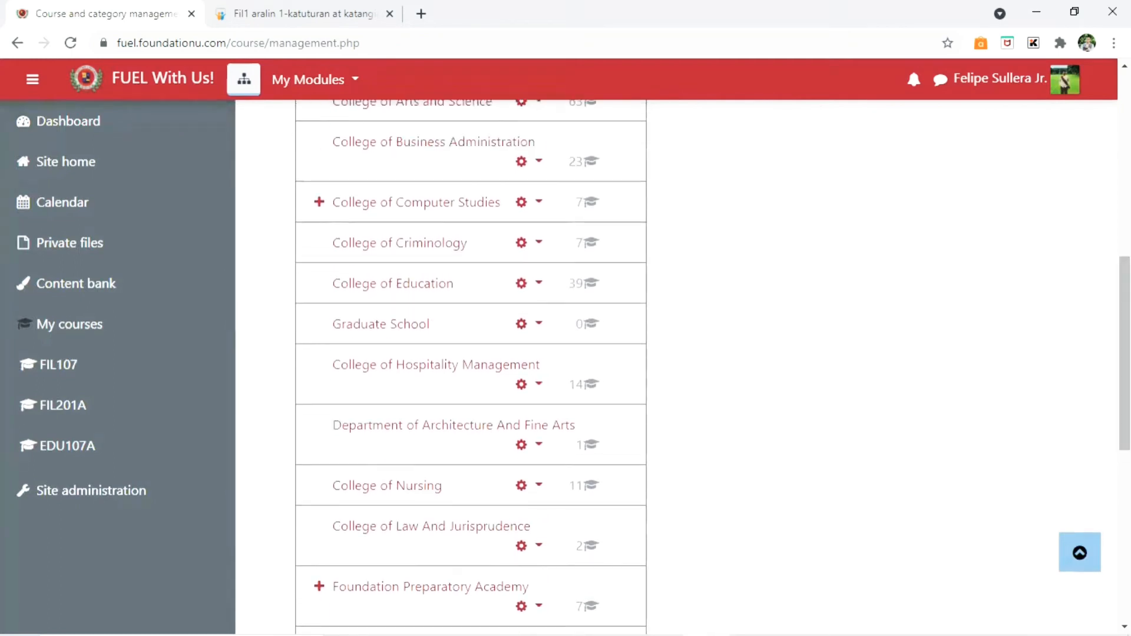
click(407, 288)
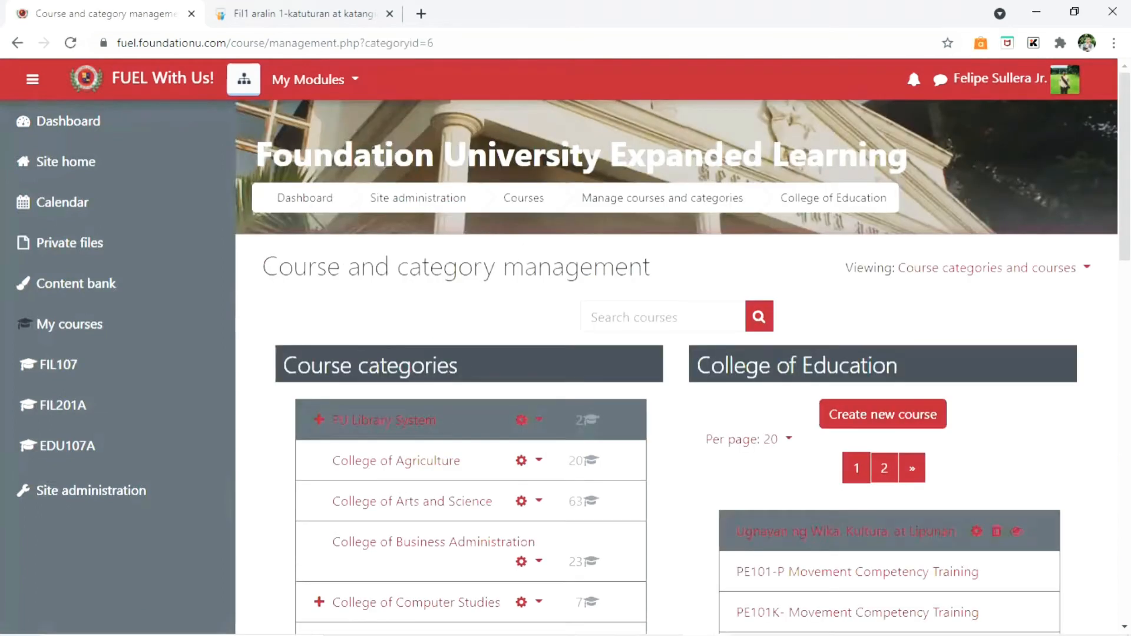
scroll(948, 231, down, 2)
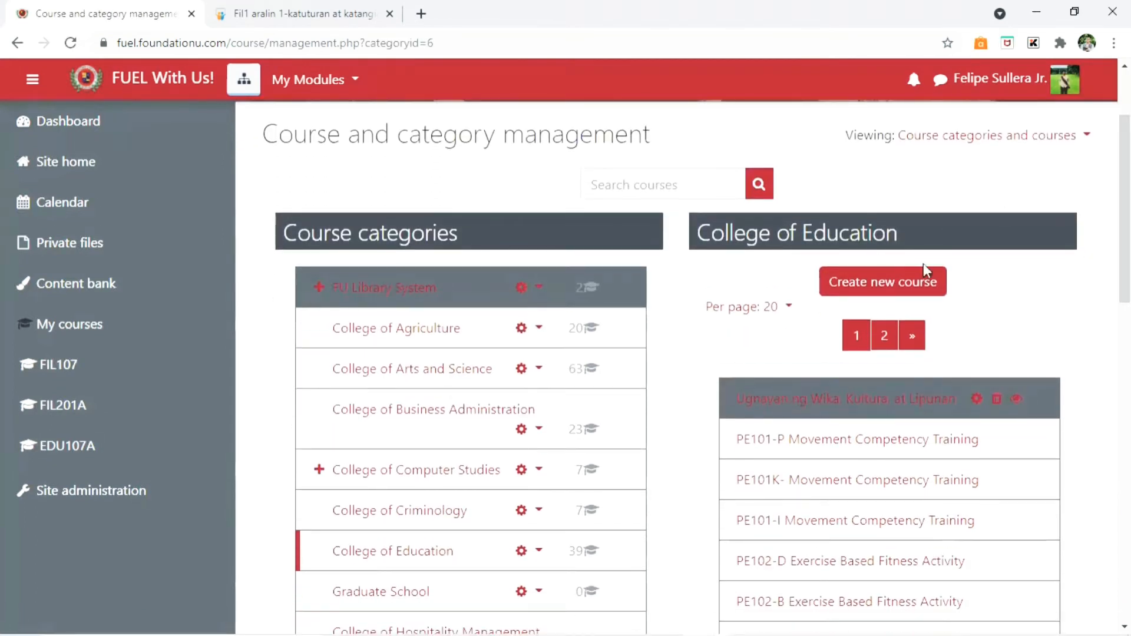
click(866, 291)
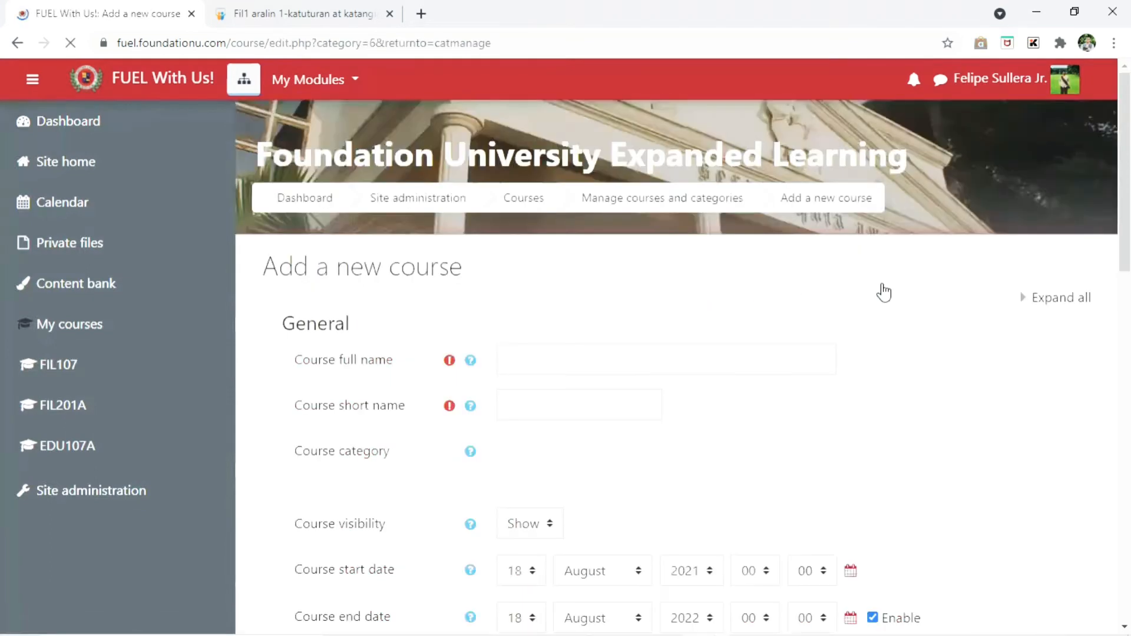
- Examine the general settings and the description fields of the new course form
scroll(1099, 169, down, 1)
mouse_move(1124, 188)
mouse_down()
mouse_move(1124, 246)
mouse_move(1125, 192)
mouse_up()
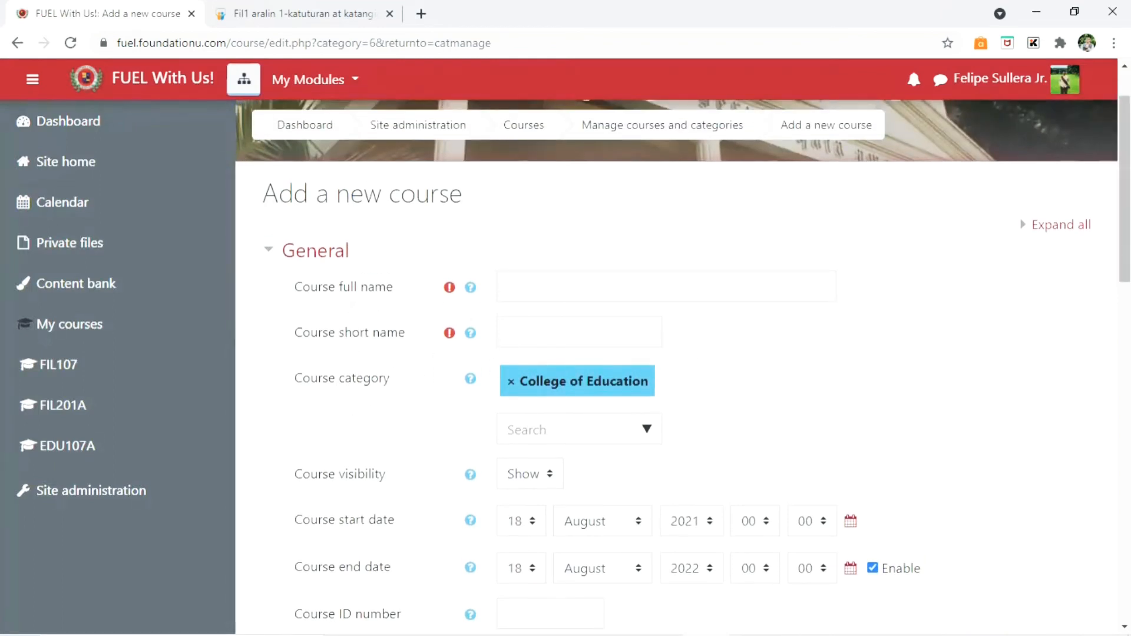
scroll(823, 365, down, 5)
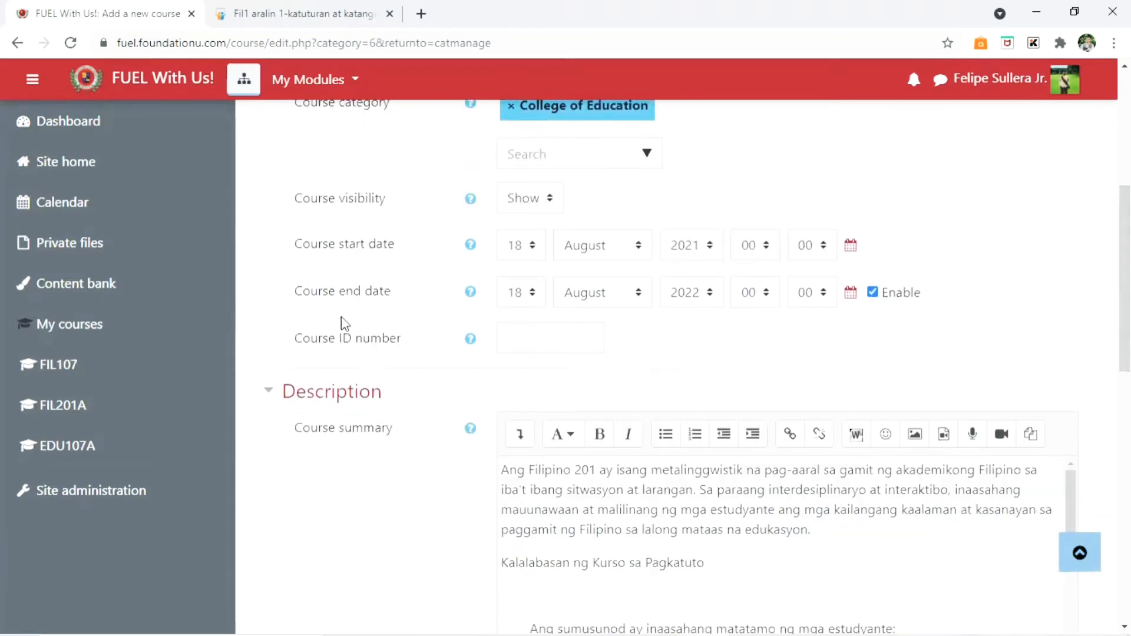
scroll(752, 270, down, 2)
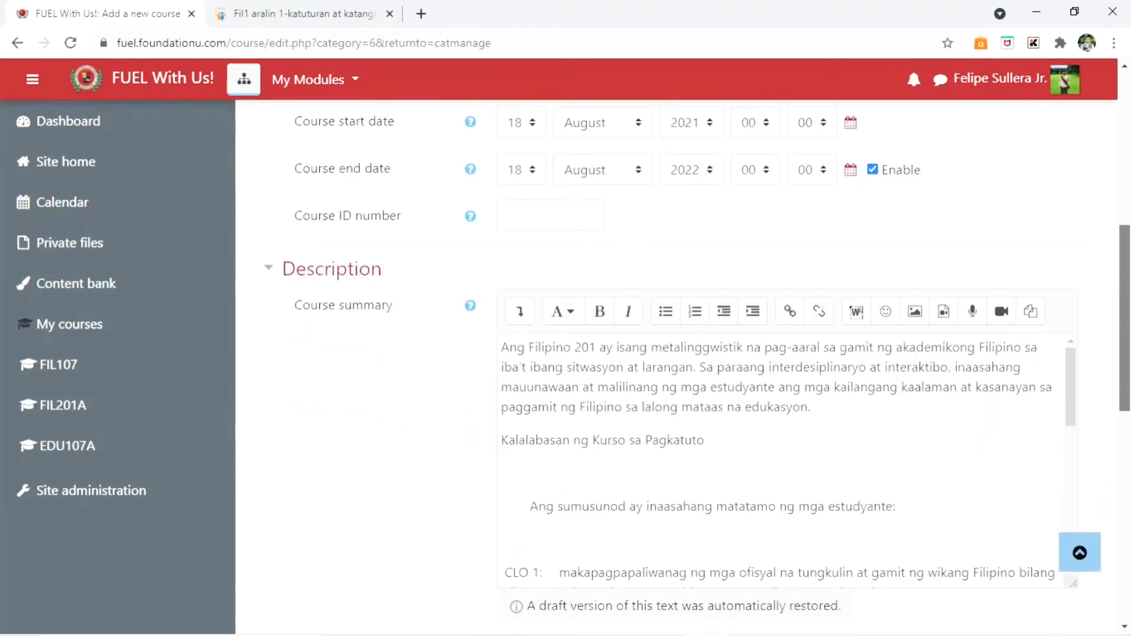
scroll(677, 353, up, 8)
scroll(677, 354, down, 7)
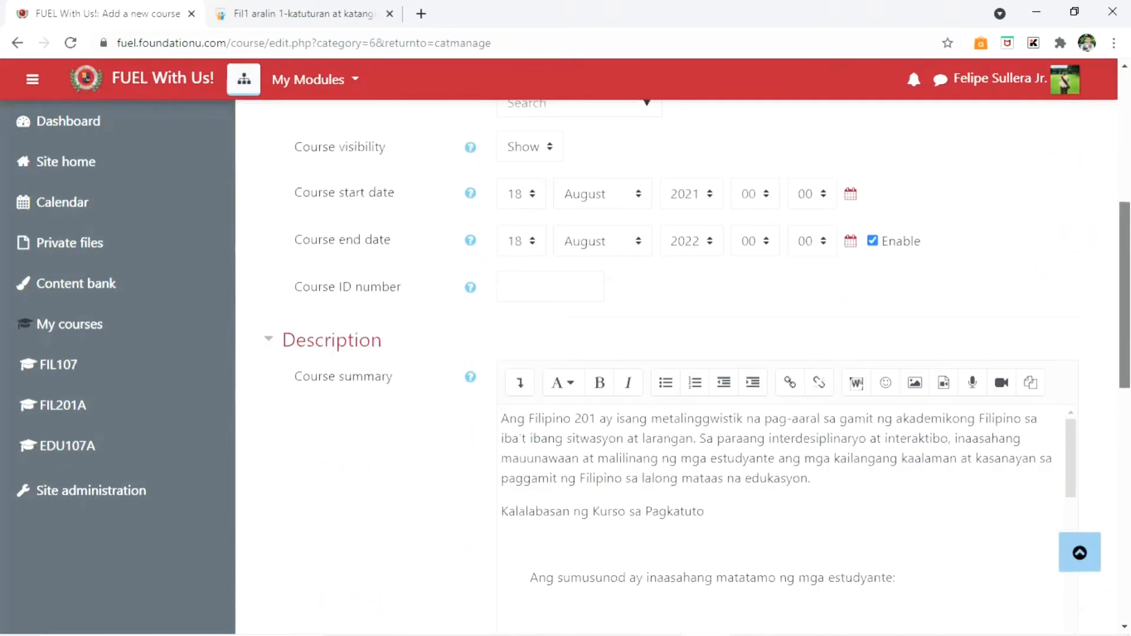
scroll(677, 353, up, 6)
scroll(677, 353, down, 4)
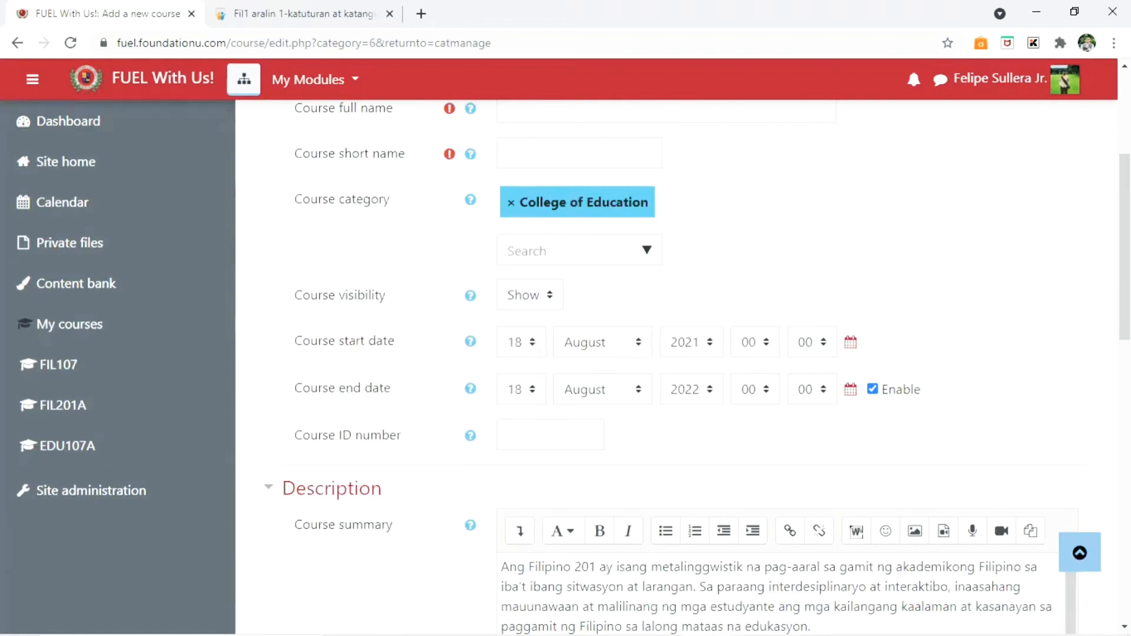
scroll(697, 368, down, 1)
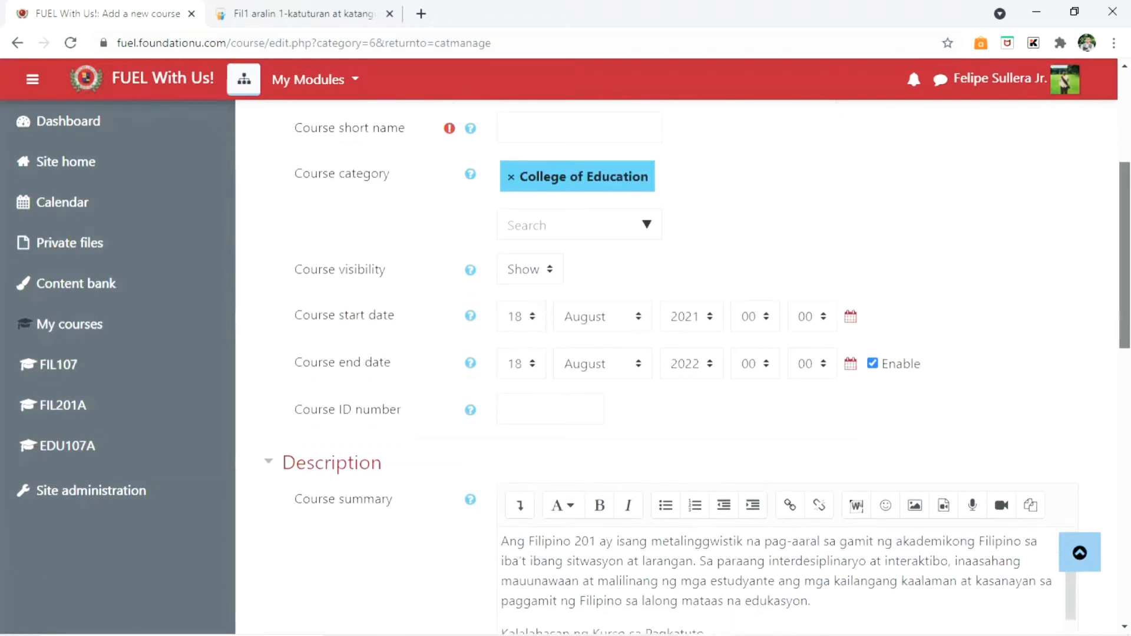
scroll(696, 368, up, 1)
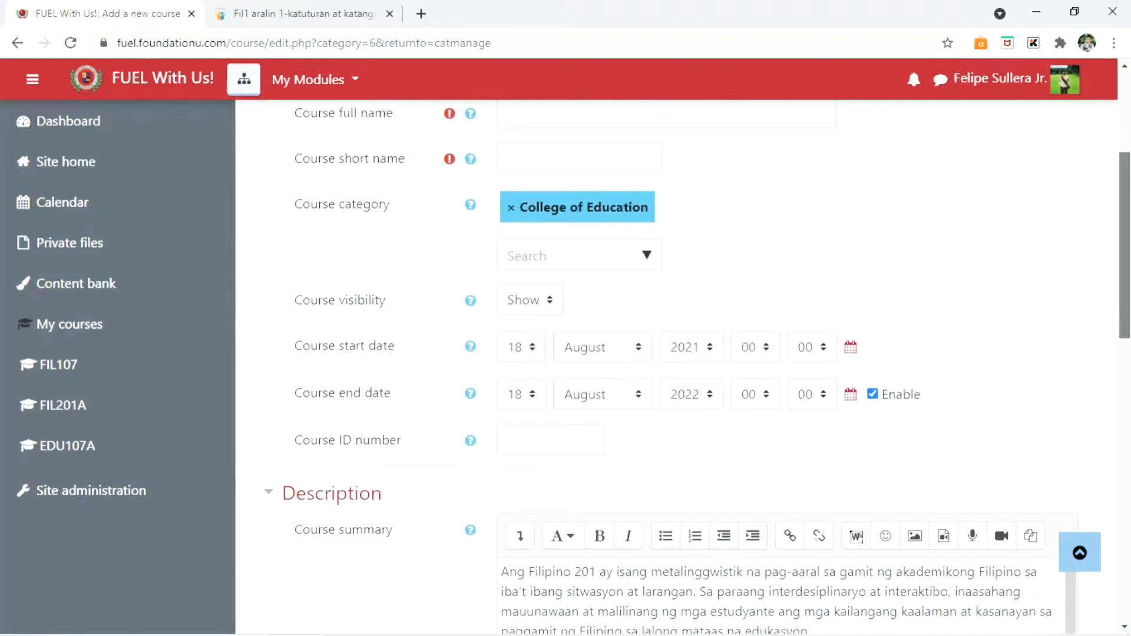
- Disable the course end date and return to the dashboard, discarding the unsaved course form
click(872, 395)
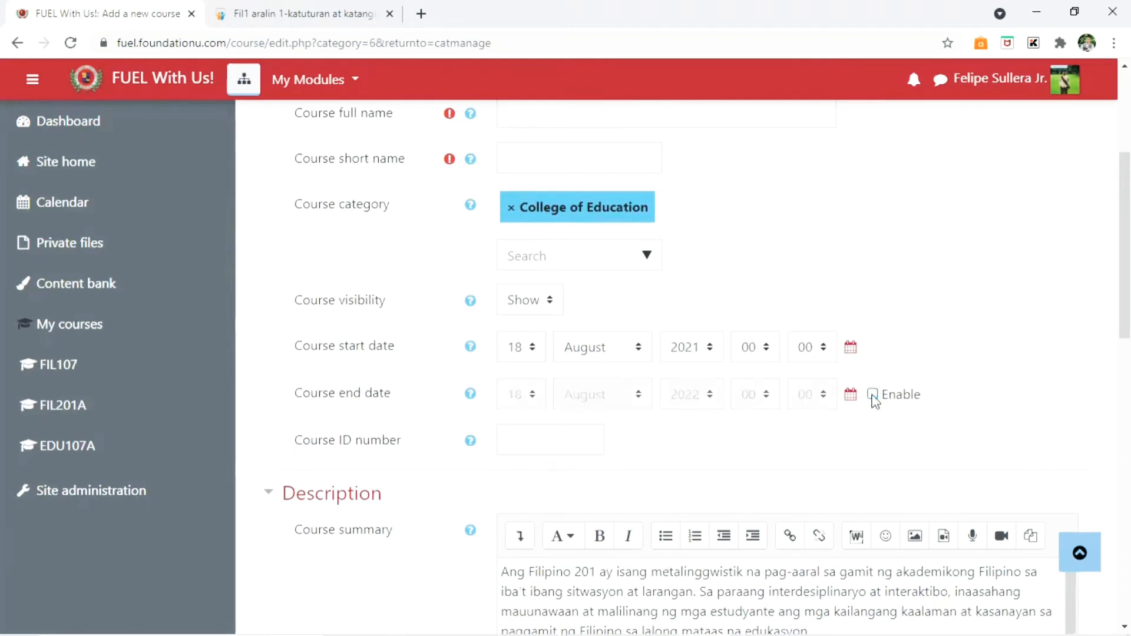
scroll(874, 402, down, 10)
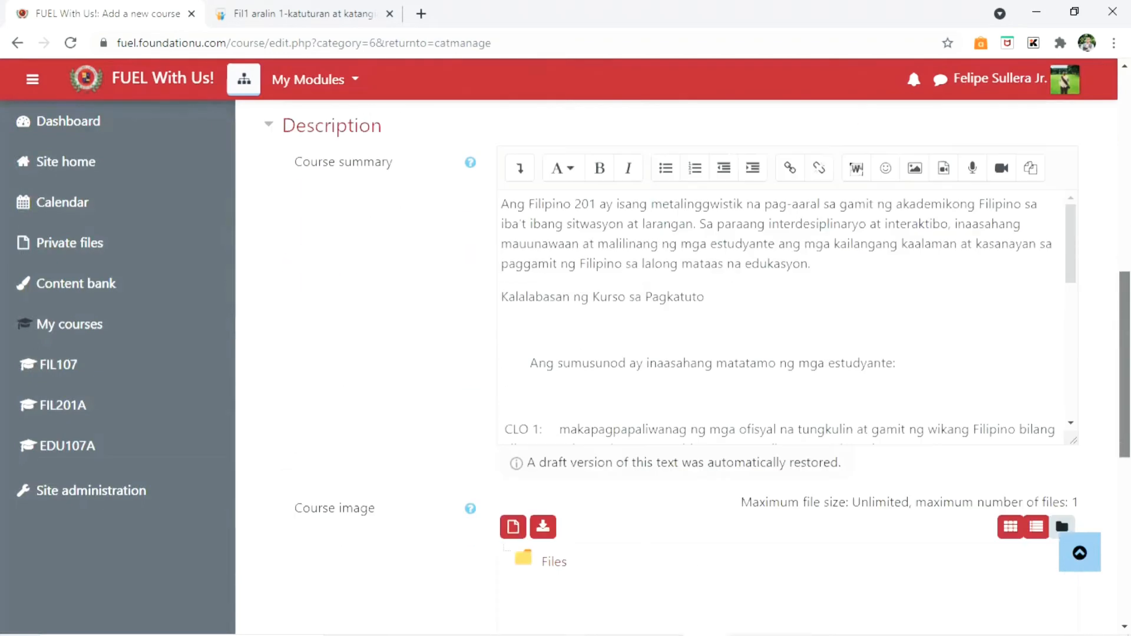
scroll(874, 402, up, 10)
scroll(712, 253, up, 5)
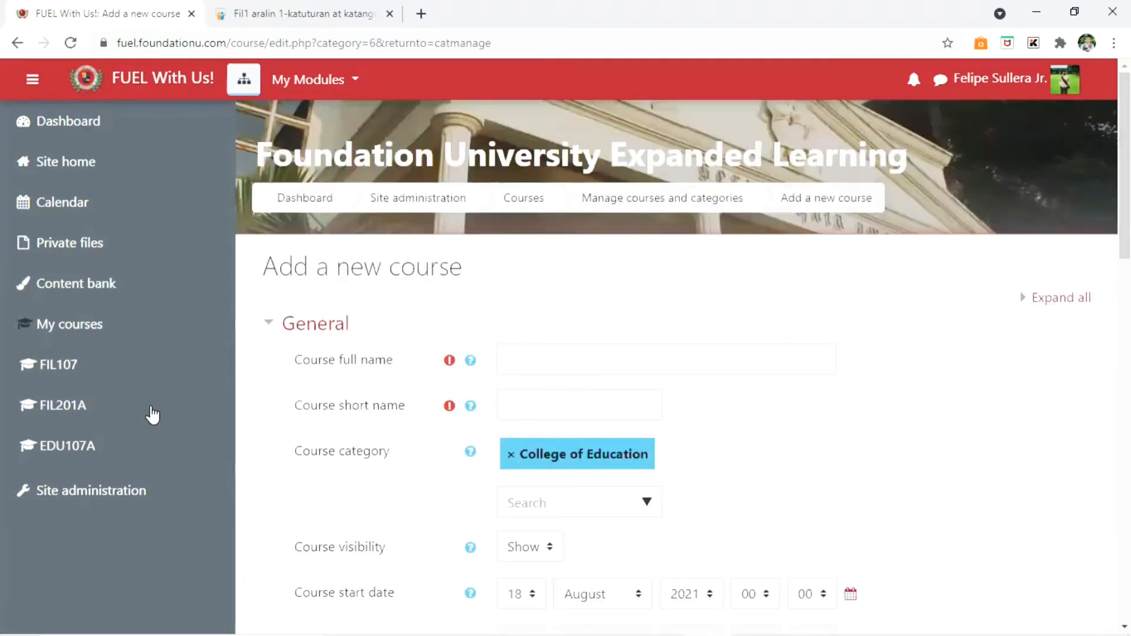
click(50, 131)
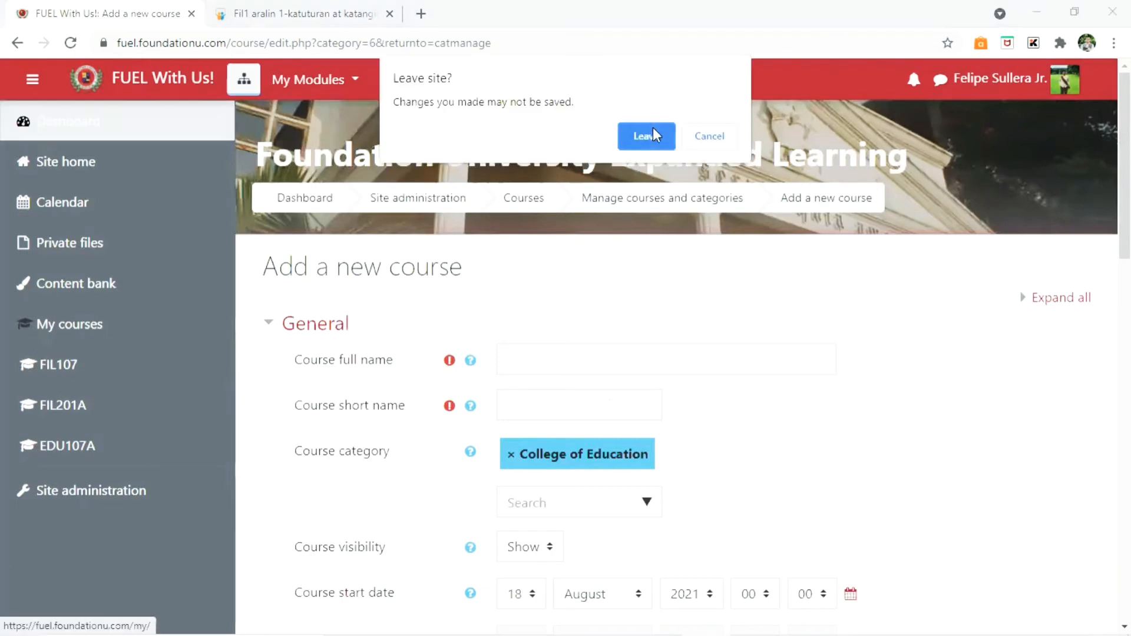
click(652, 135)
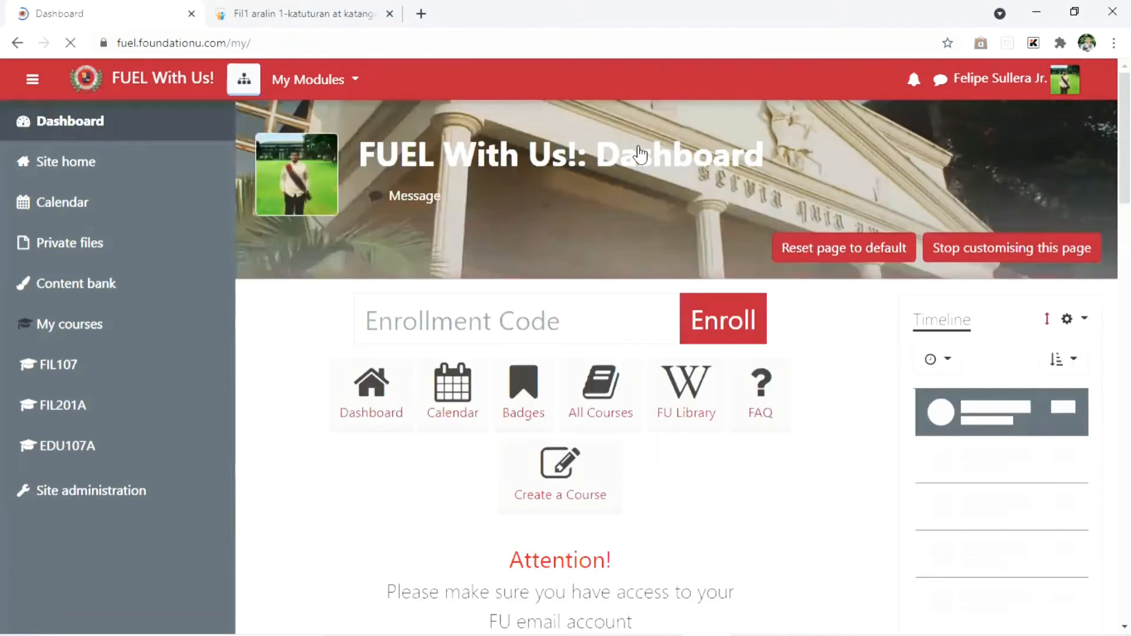
- Open a new course form with the dashboard's course creation shortcut
scroll(647, 248, down, 2)
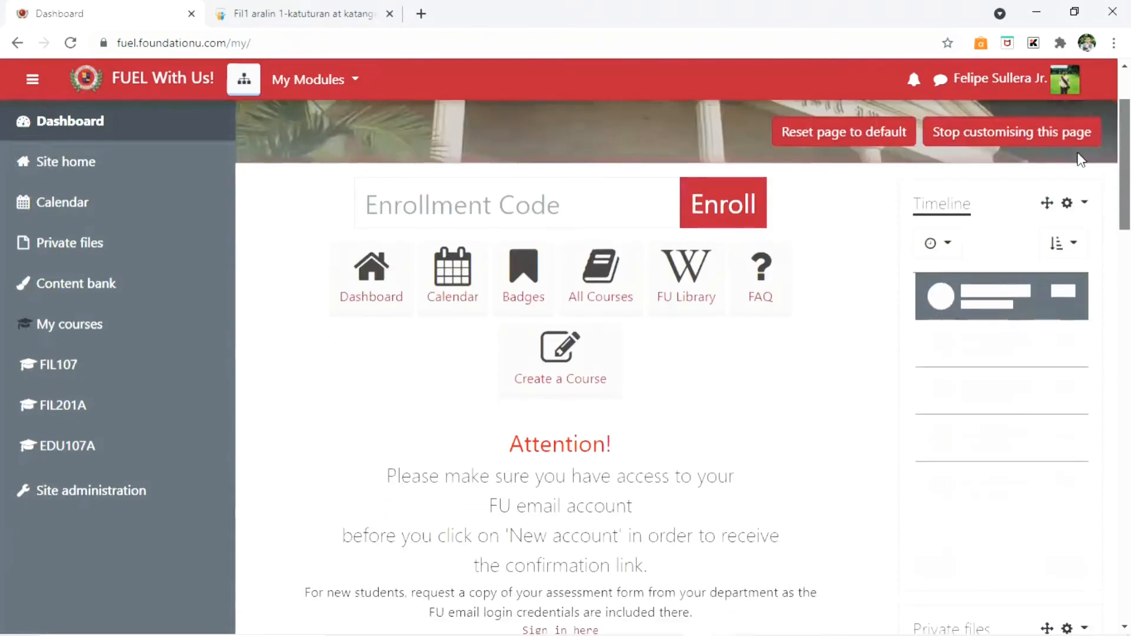
click(555, 356)
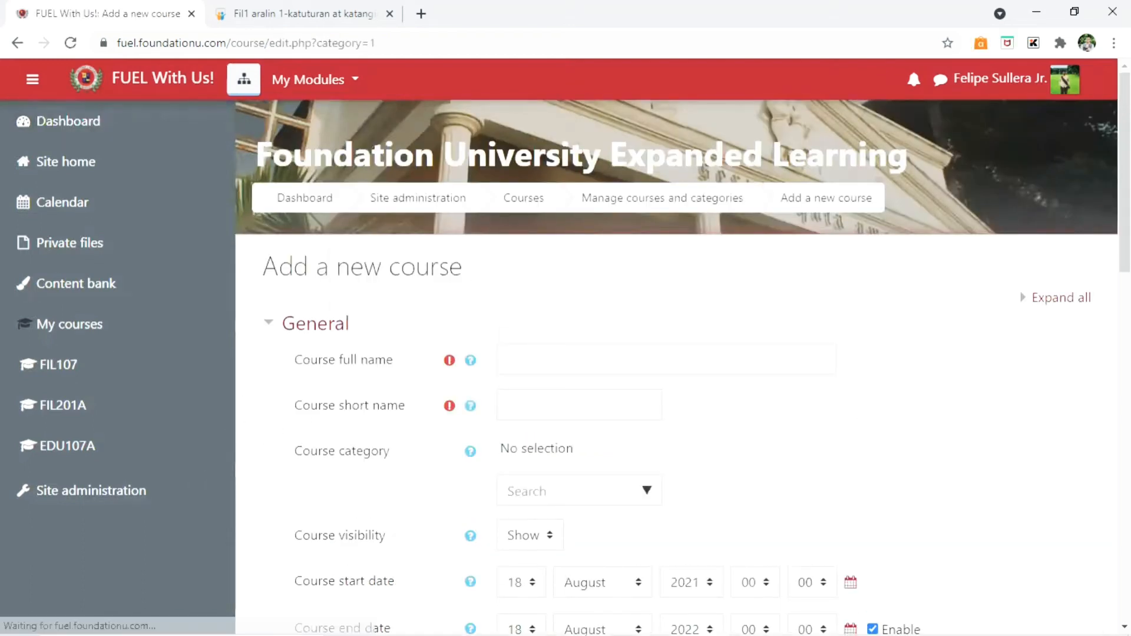
drag(1124, 171, 1124, 217)
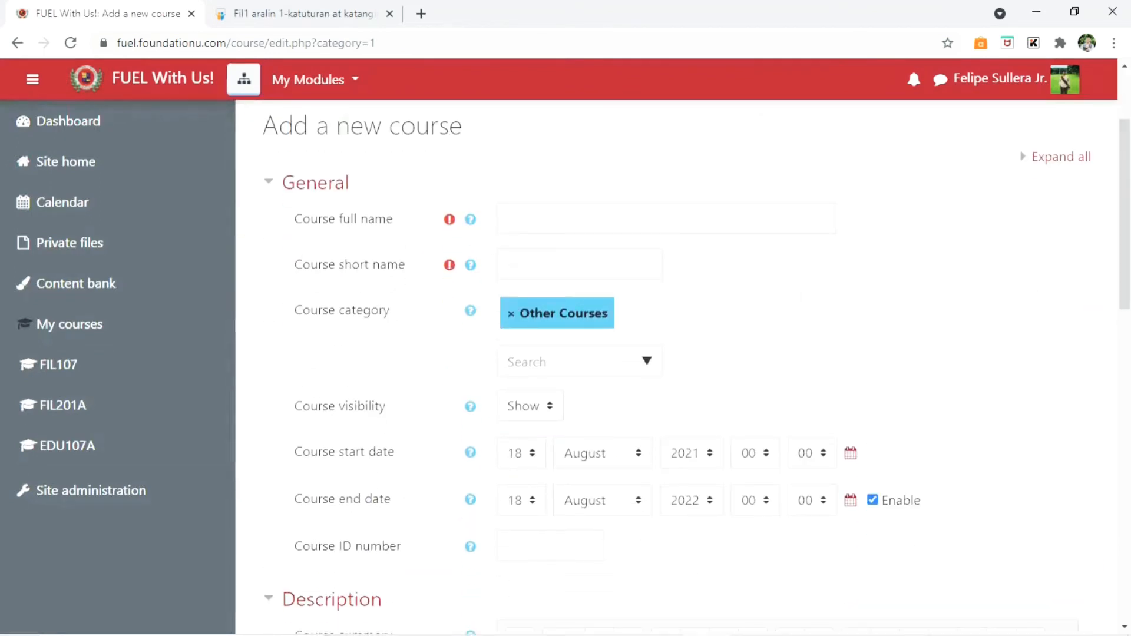
- Replace the Other Courses category of the new course with College of Education
mouse_move(1124, 274)
mouse_down()
mouse_move(1124, 454)
mouse_move(1125, 227)
mouse_move(1125, 277)
mouse_up()
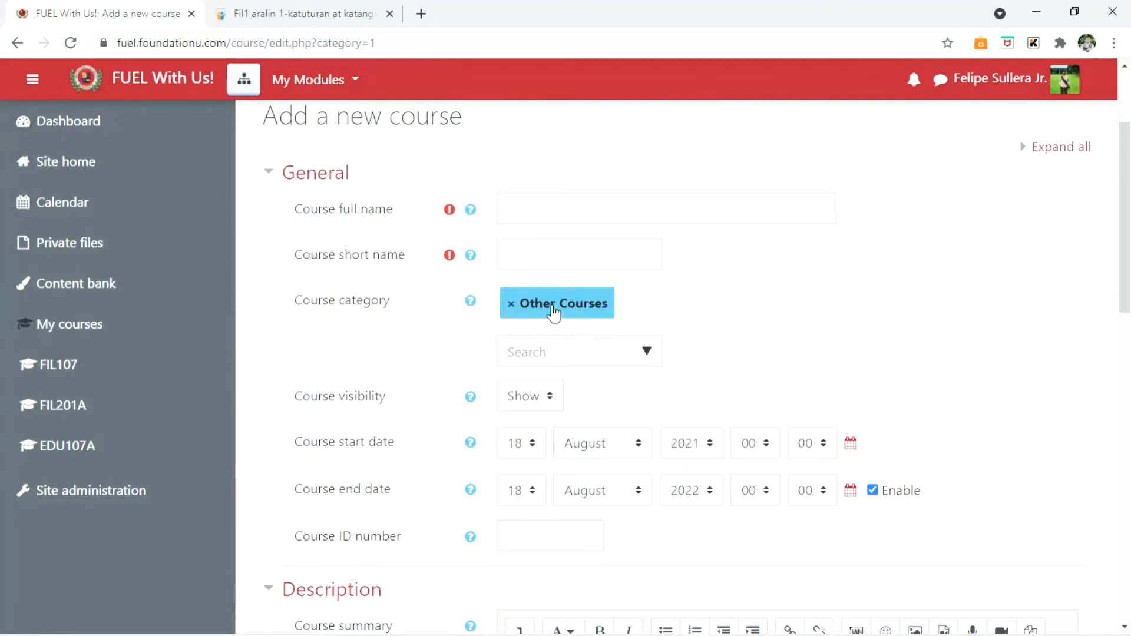
click(511, 303)
click(530, 348)
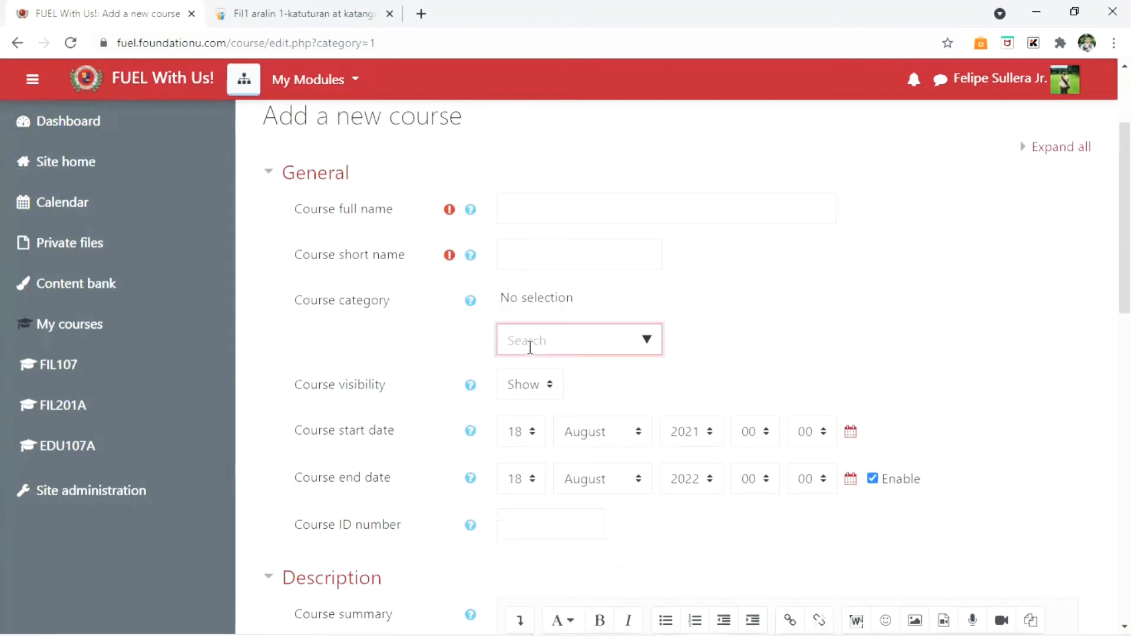
text(educa)
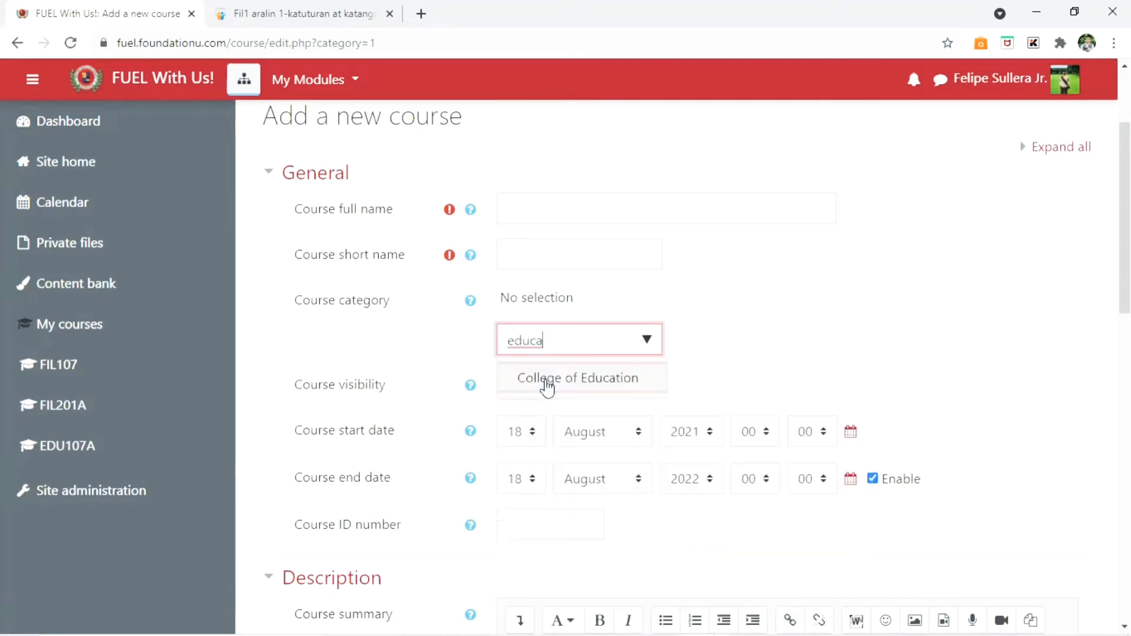
click(547, 385)
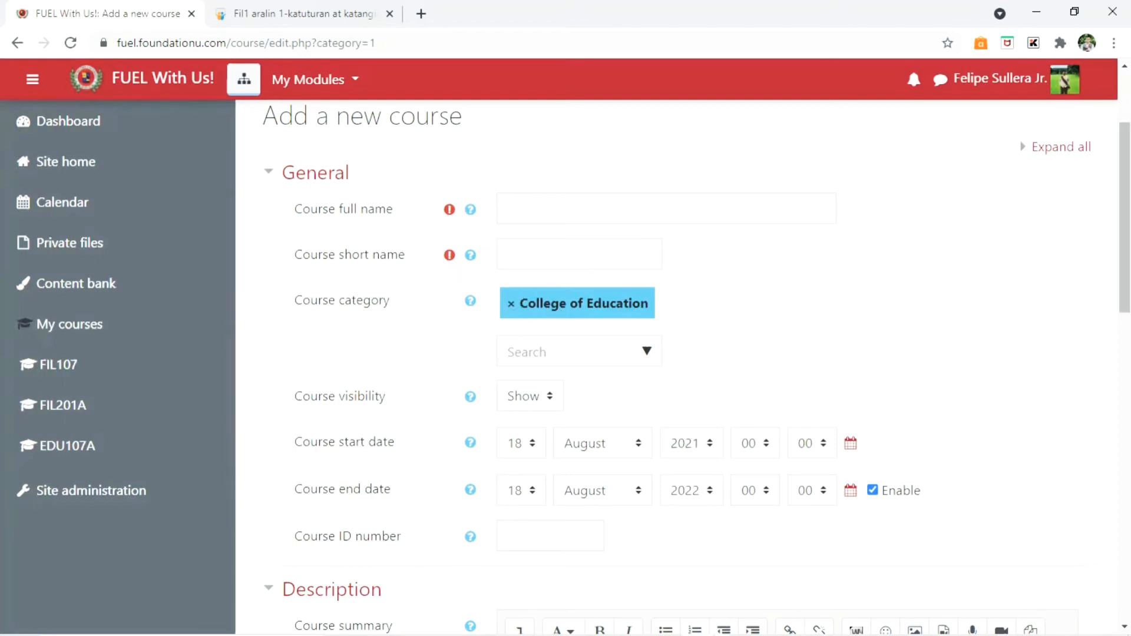
- Enter Physical Education as the new course's full name and PE111 as its short name
drag(1124, 223, 1124, 180)
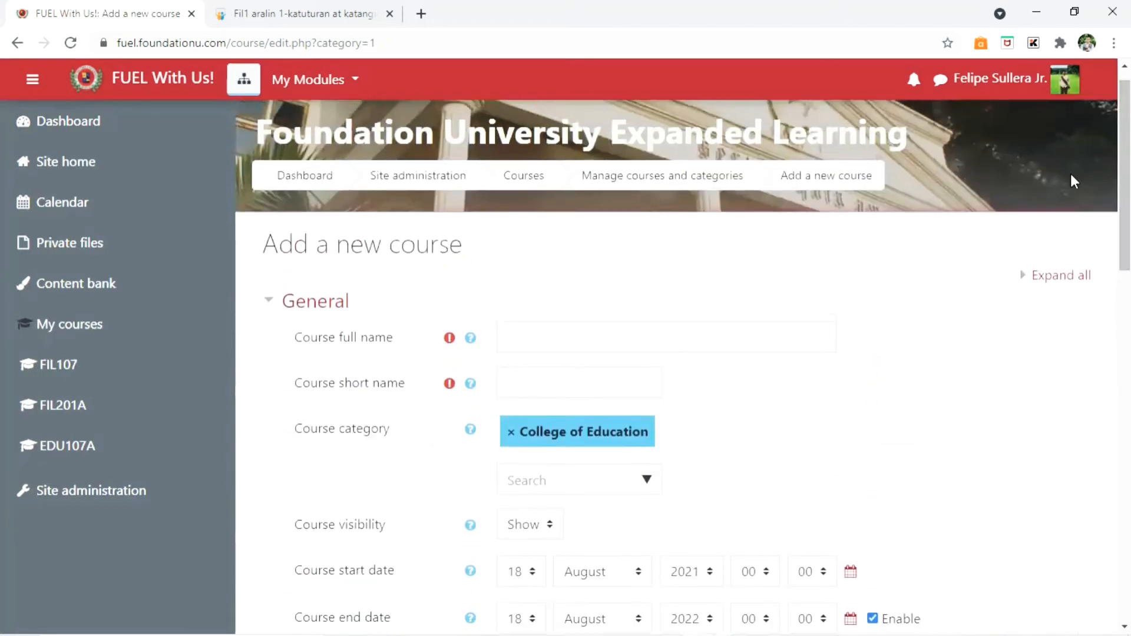
click(533, 337)
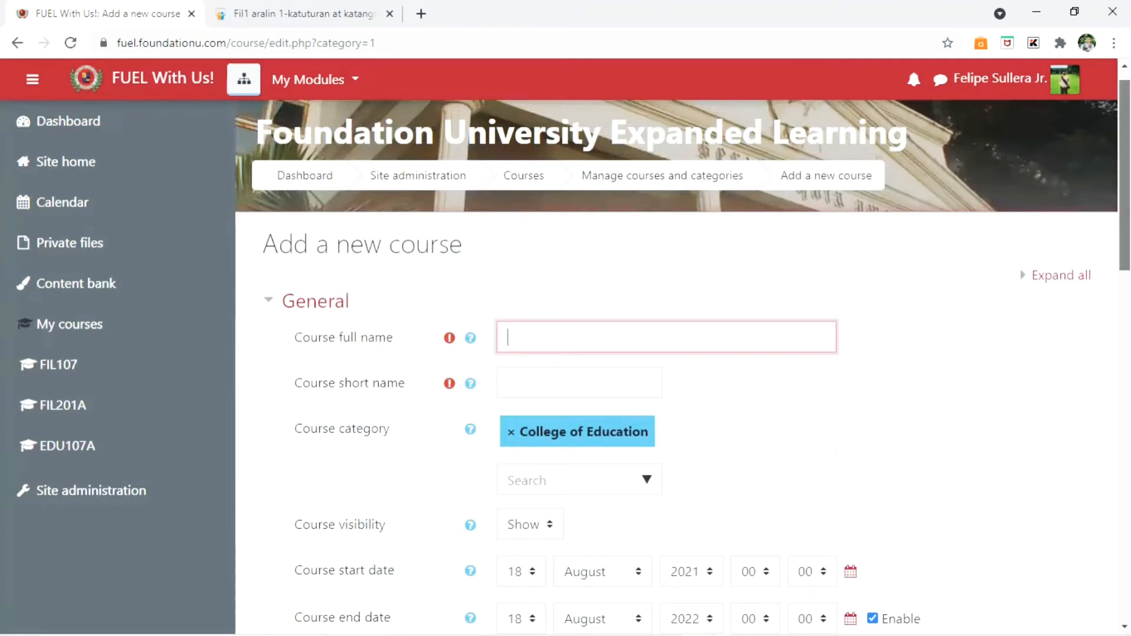
scroll(682, 354, down, 1)
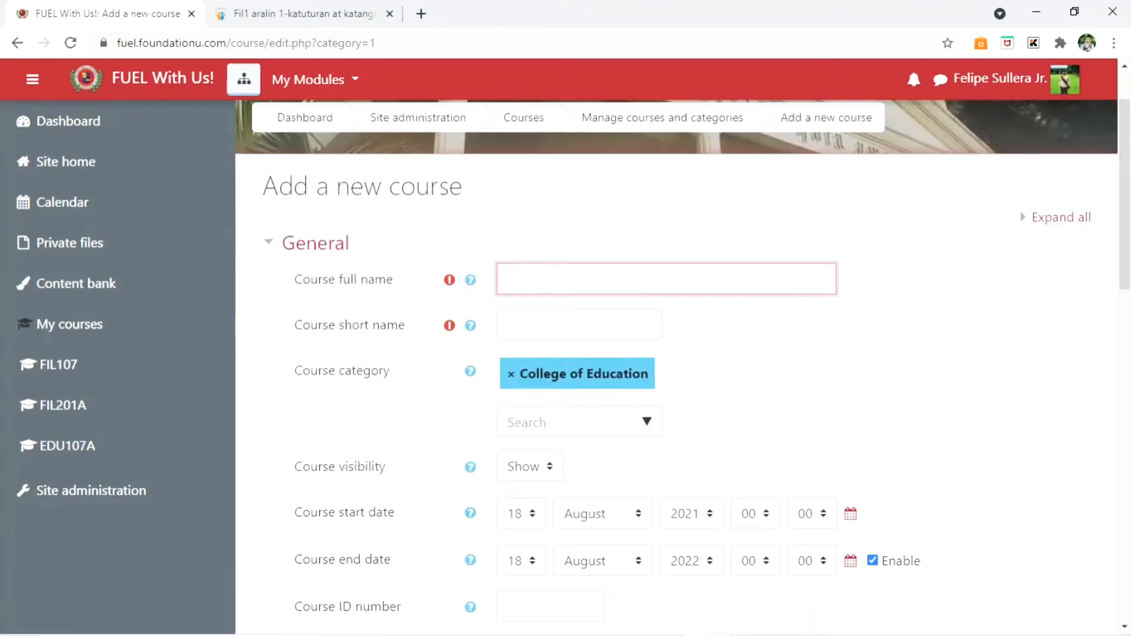
double_click(925, 277)
click(512, 283)
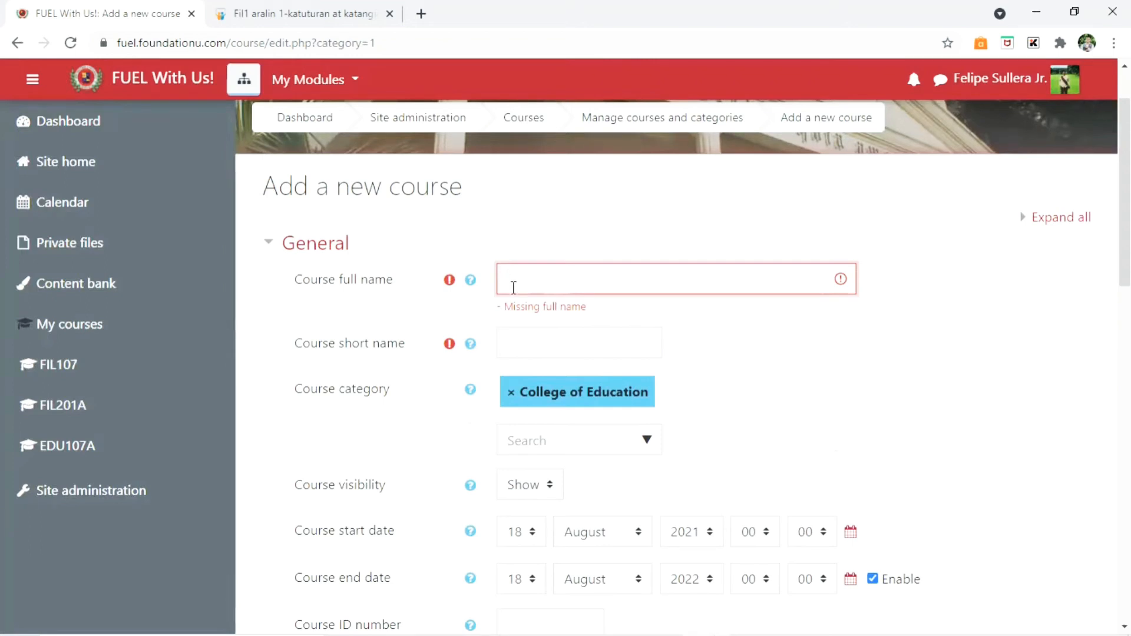
text(P)
key(BackSpace)
text(Physical Education)
click(517, 348)
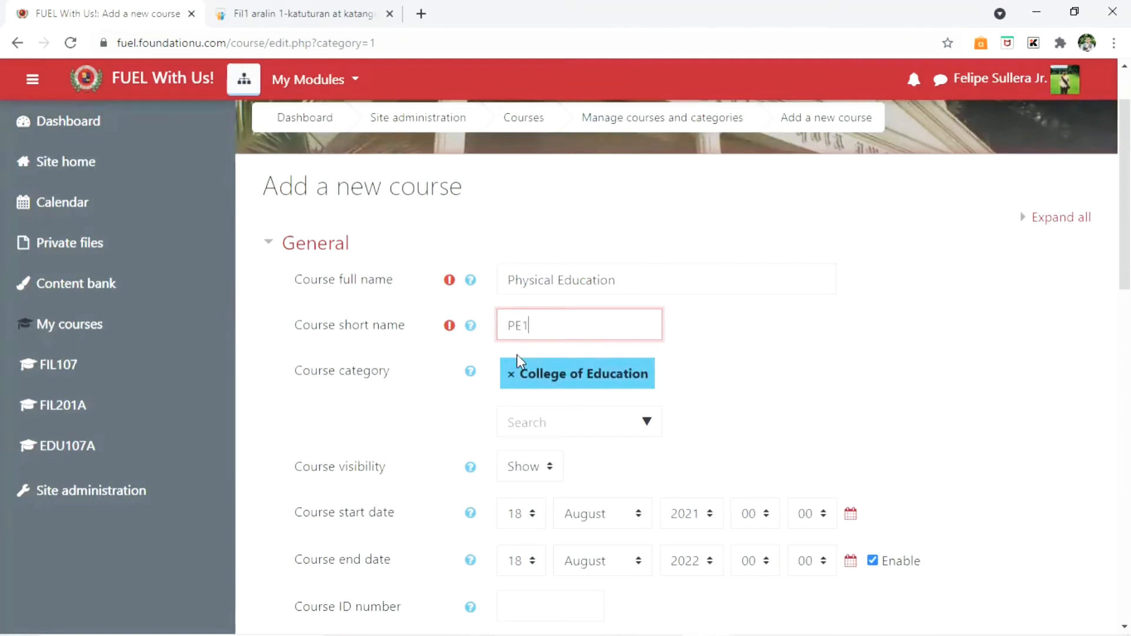
- Examine the visibility, start and end date, ID number and course summary fields of the new course form
scroll(926, 361, down, 4)
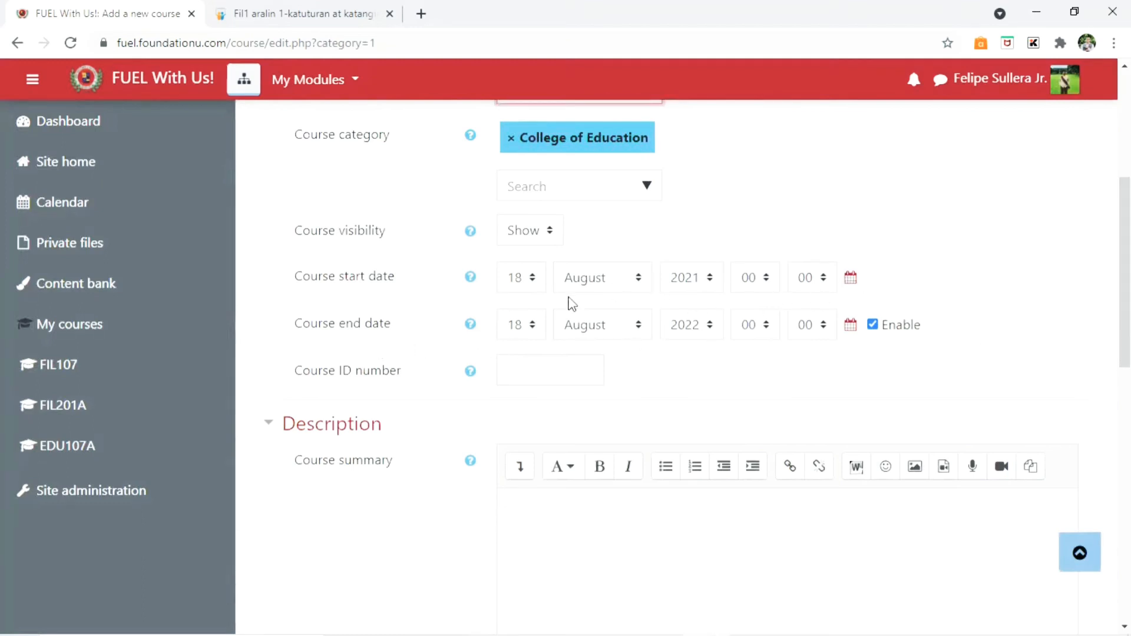
scroll(360, 255, down, 1)
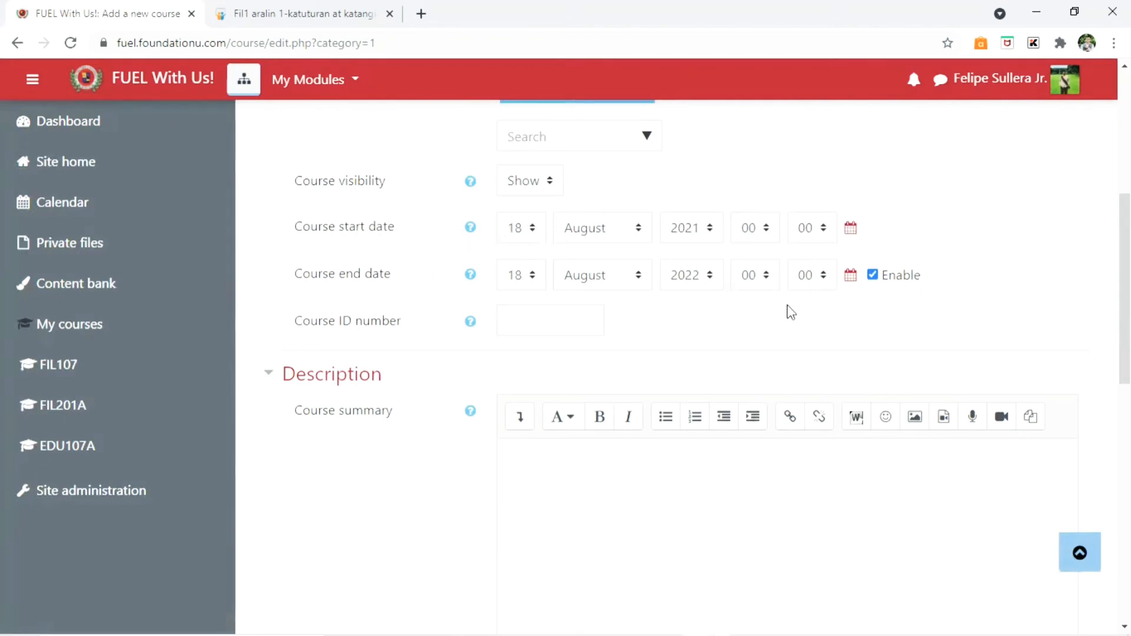
scroll(1054, 306, down, 1)
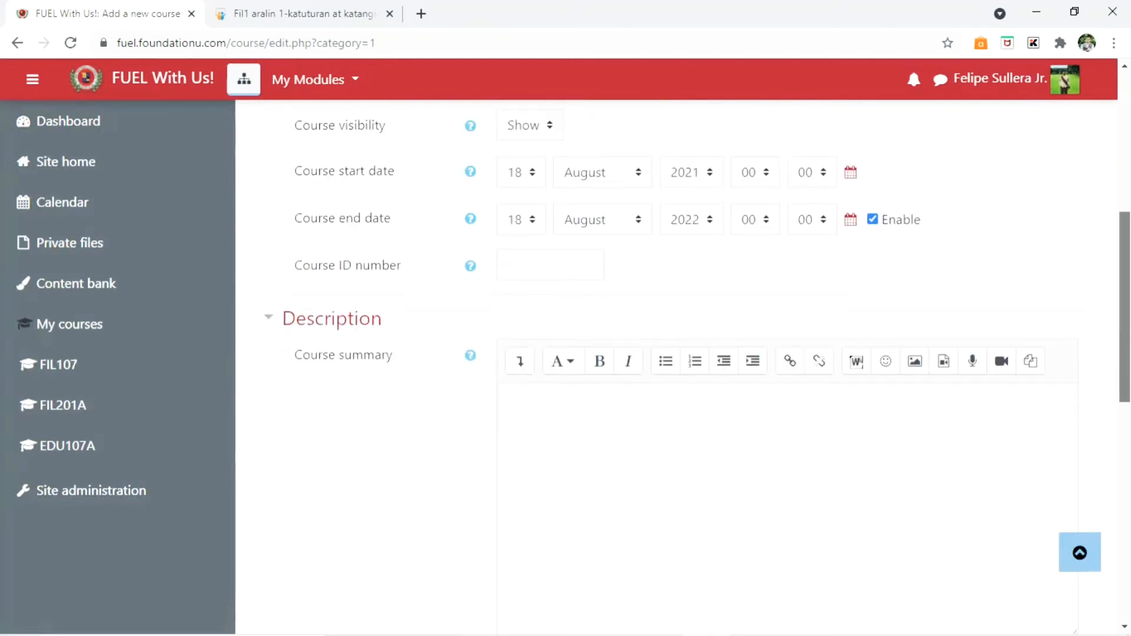
scroll(1054, 305, up, 2)
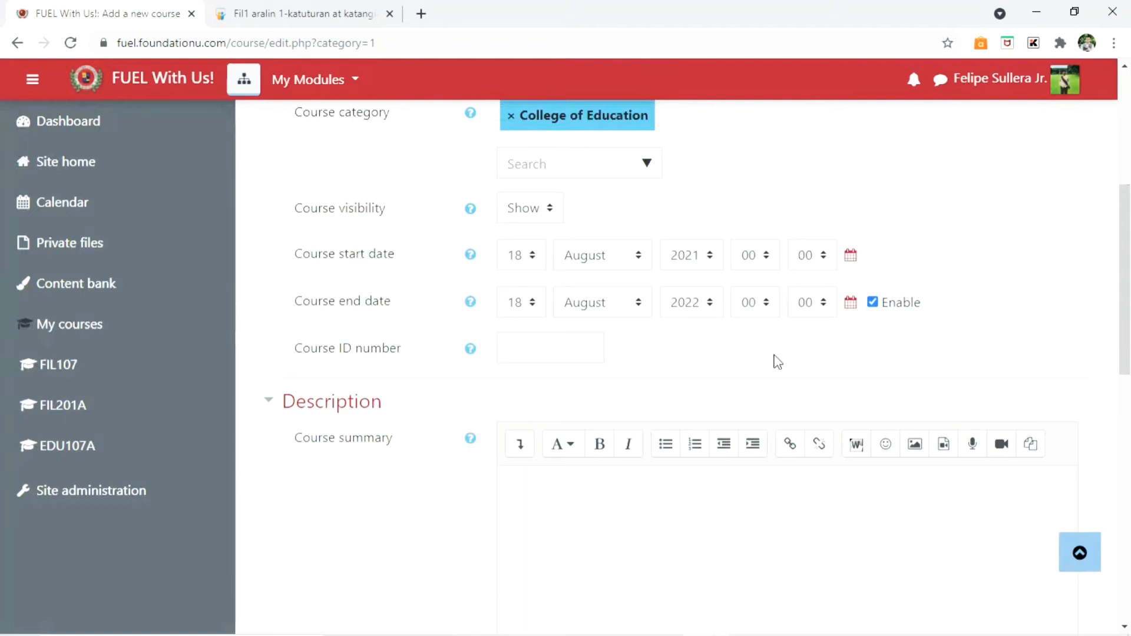
scroll(1123, 282, down, 1)
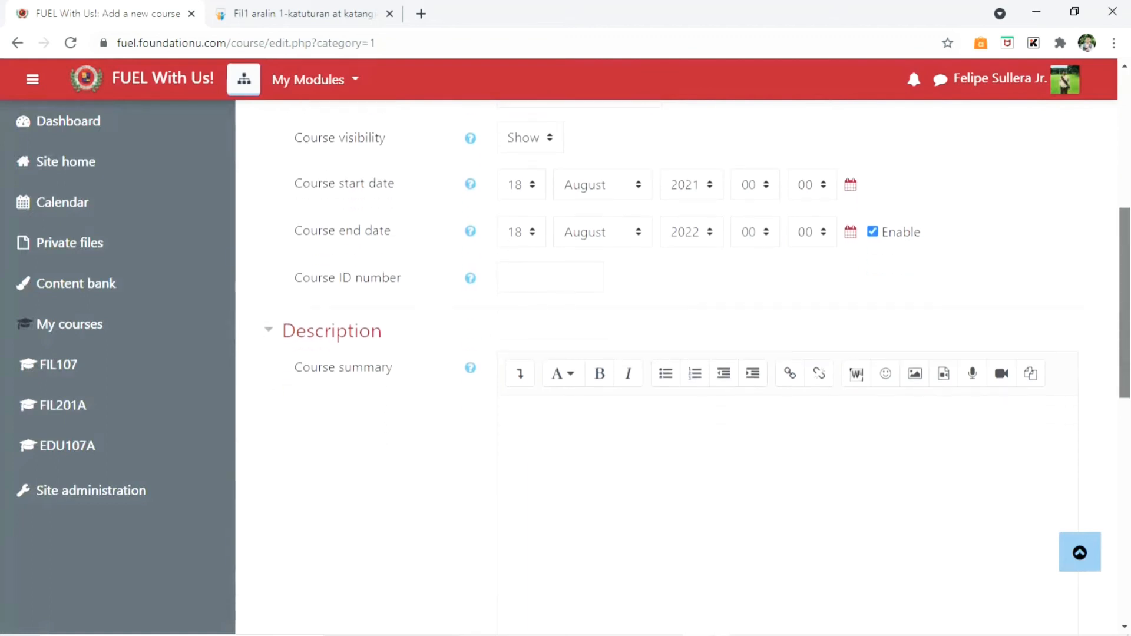
scroll(989, 412, down, 2)
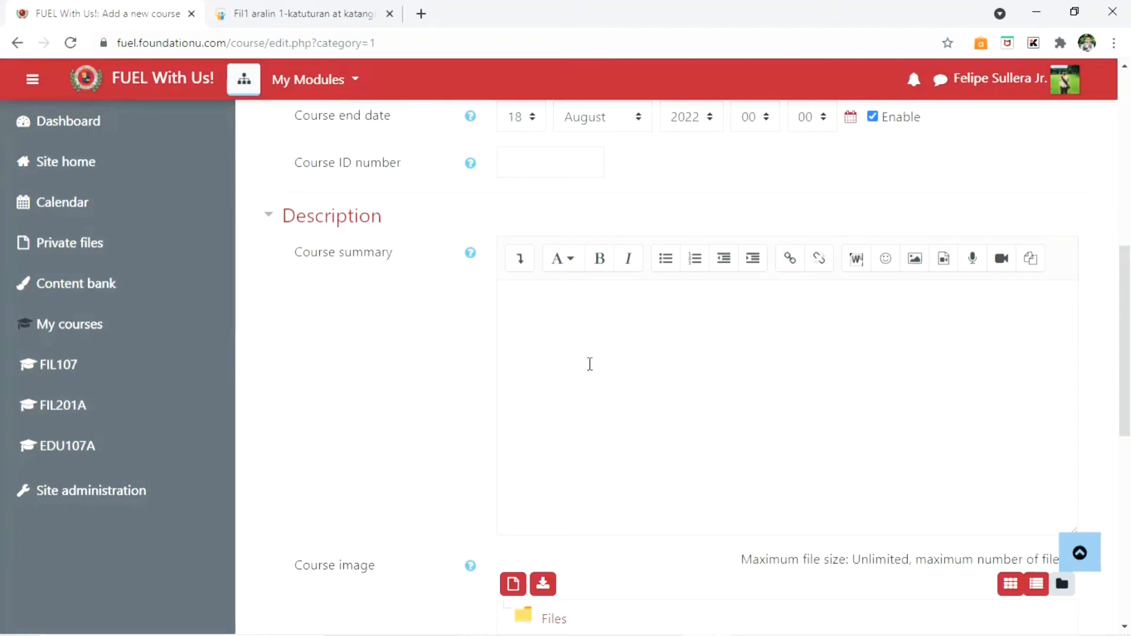
click(624, 340)
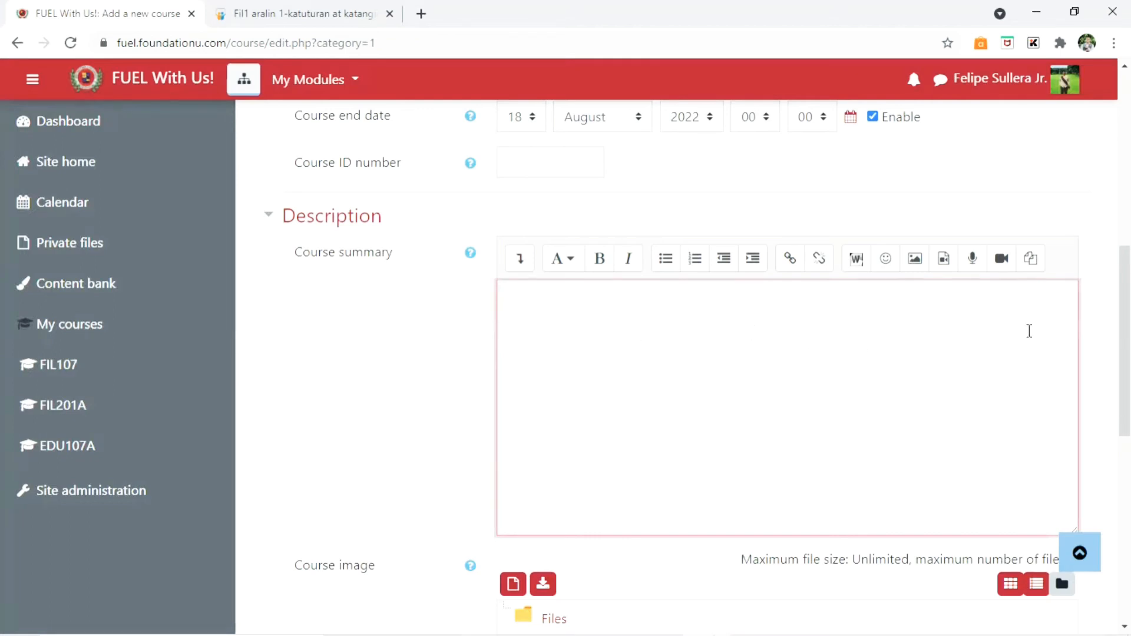
mouse_move(1124, 336)
mouse_down()
mouse_move(1124, 384)
mouse_move(1124, 334)
mouse_move(1124, 347)
mouse_up()
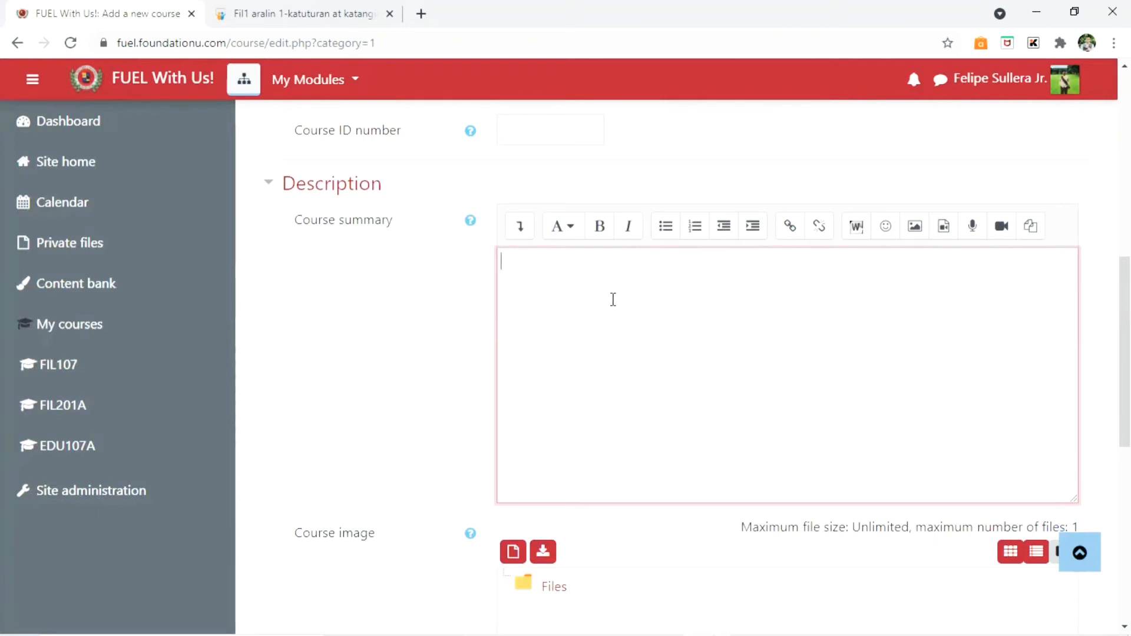
- Review the rest of the new course form, including the course image area, accepted file types and saving options
scroll(1124, 354, down, 3)
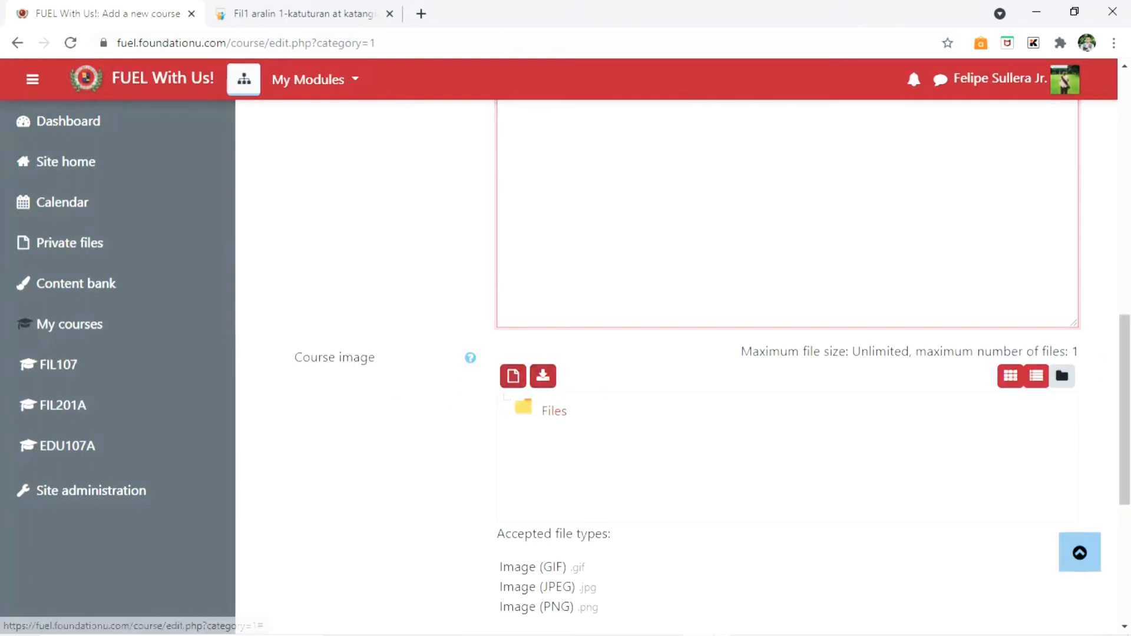
scroll(1100, 361, down, 1)
scroll(672, 353, up, 2)
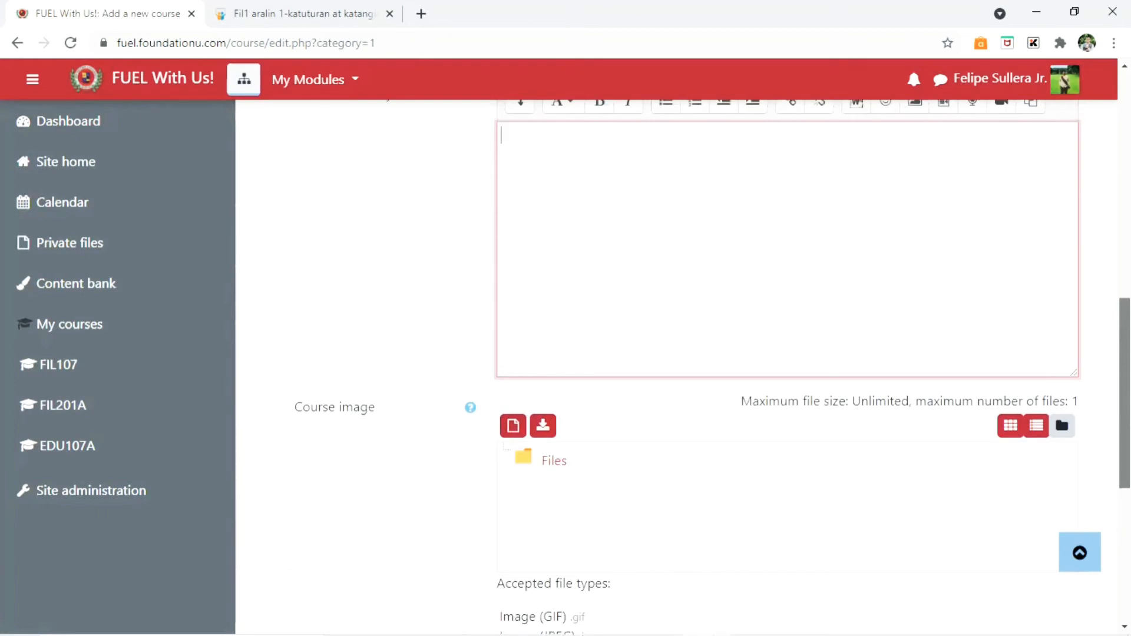
scroll(676, 365, down, 5)
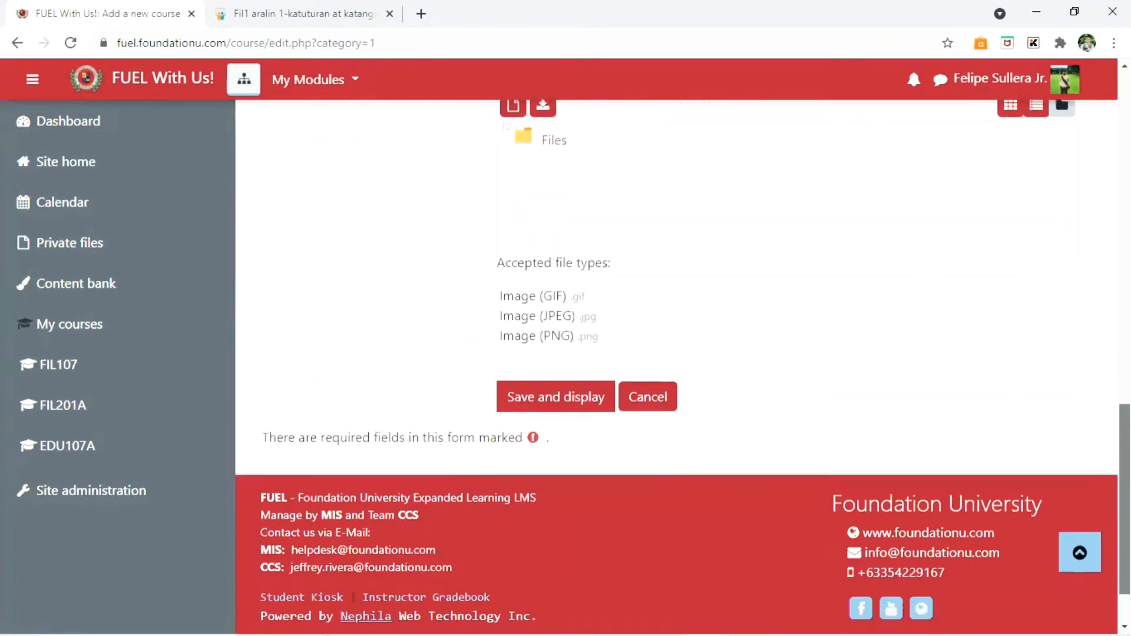
scroll(676, 366, down, 1)
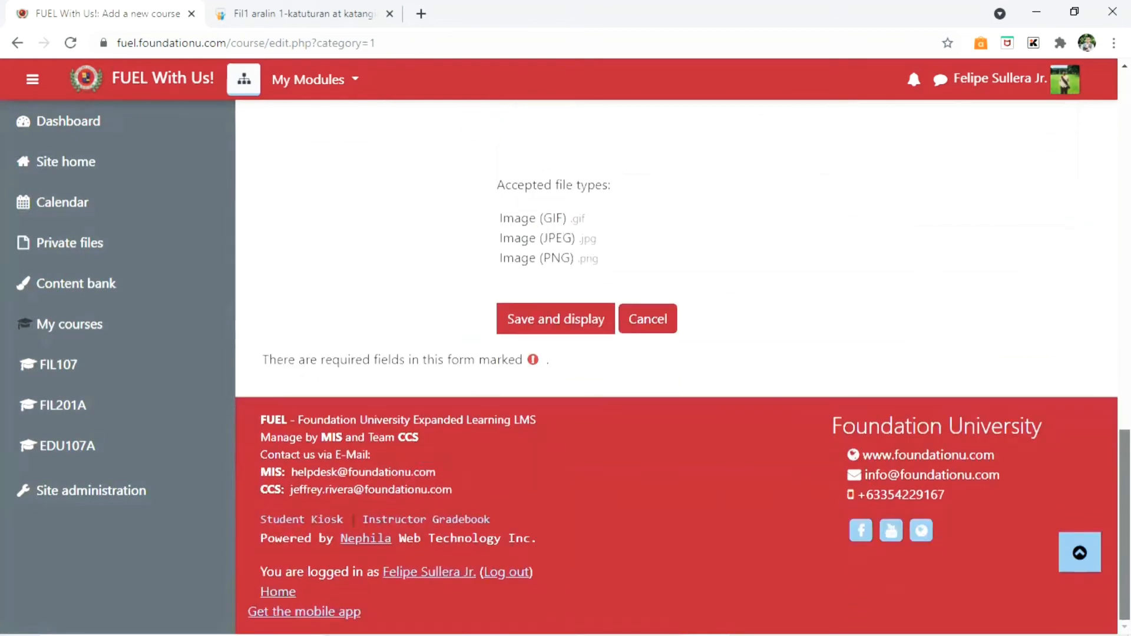
scroll(676, 365, up, 10)
scroll(676, 365, down, 8)
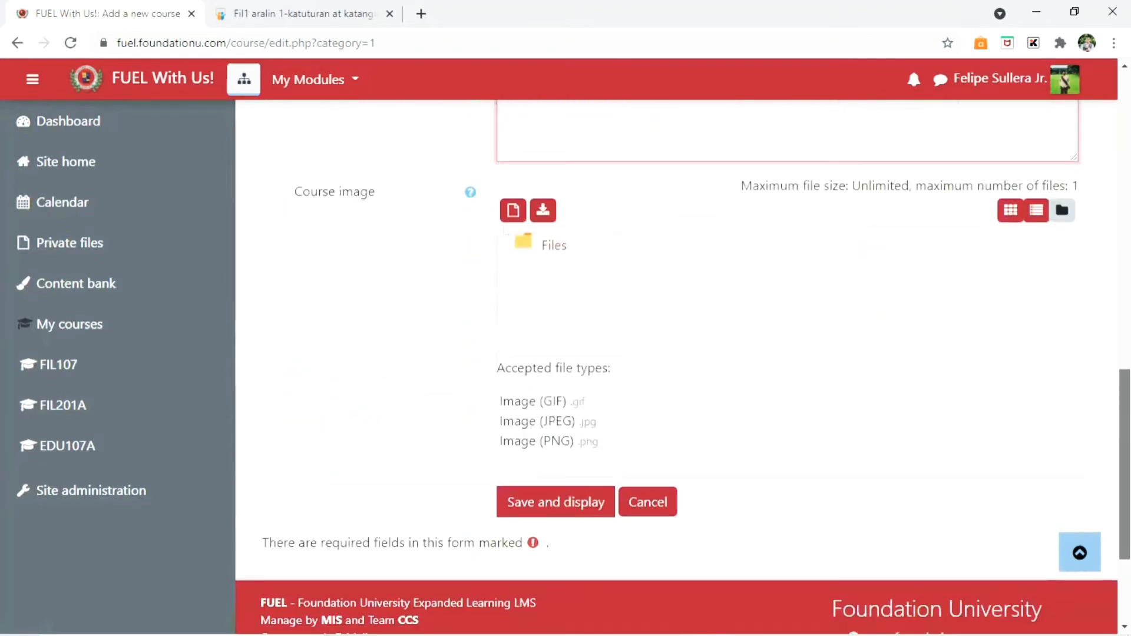
scroll(676, 365, up, 1)
scroll(676, 366, up, 10)
scroll(676, 365, down, 5)
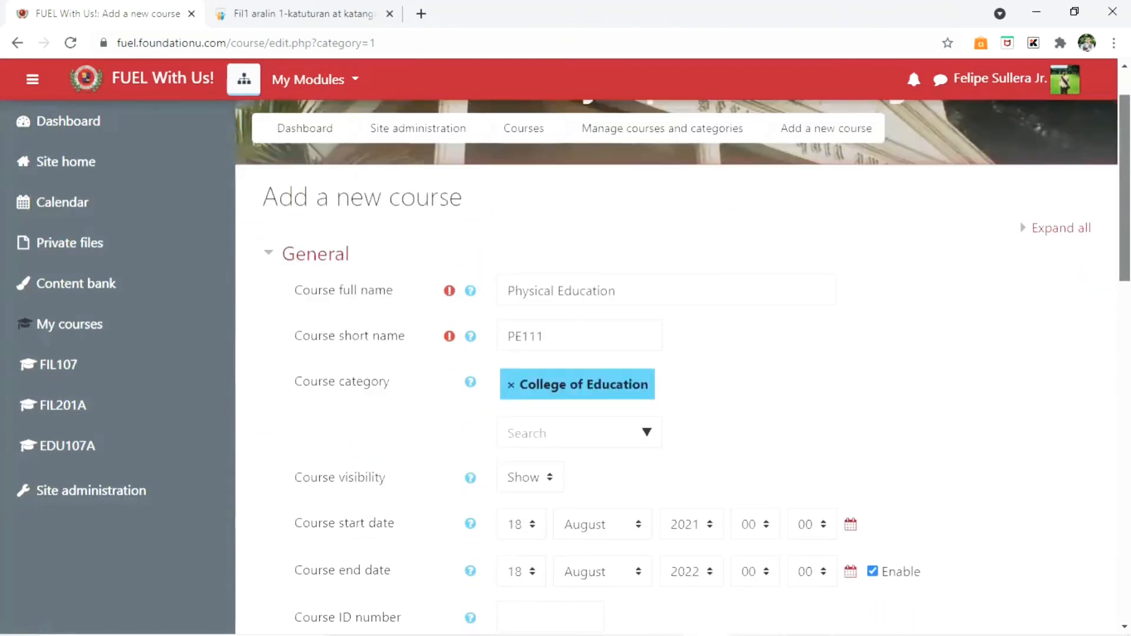
scroll(676, 365, down, 10)
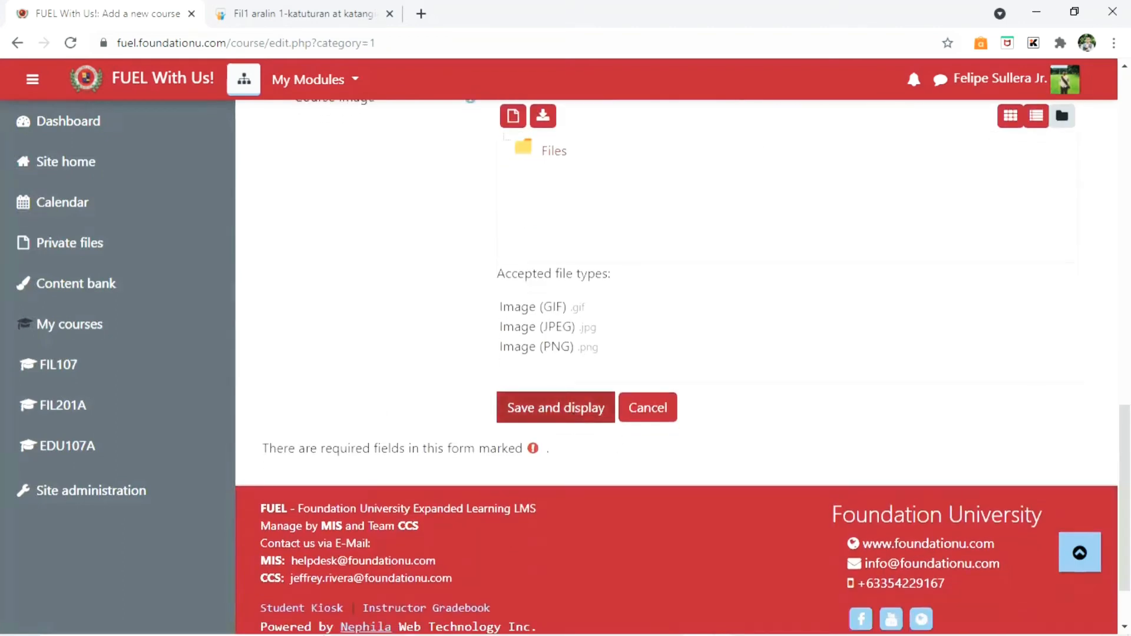
scroll(573, 422, down, 1)
scroll(628, 436, up, 8)
scroll(628, 436, down, 7)
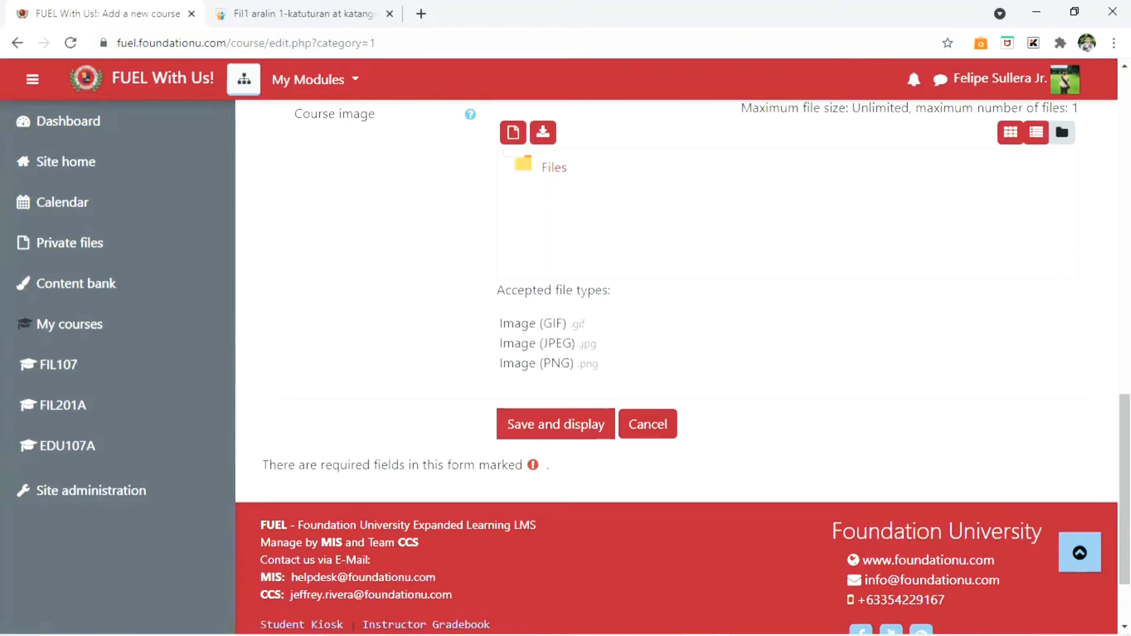
drag(1124, 471, 1124, 498)
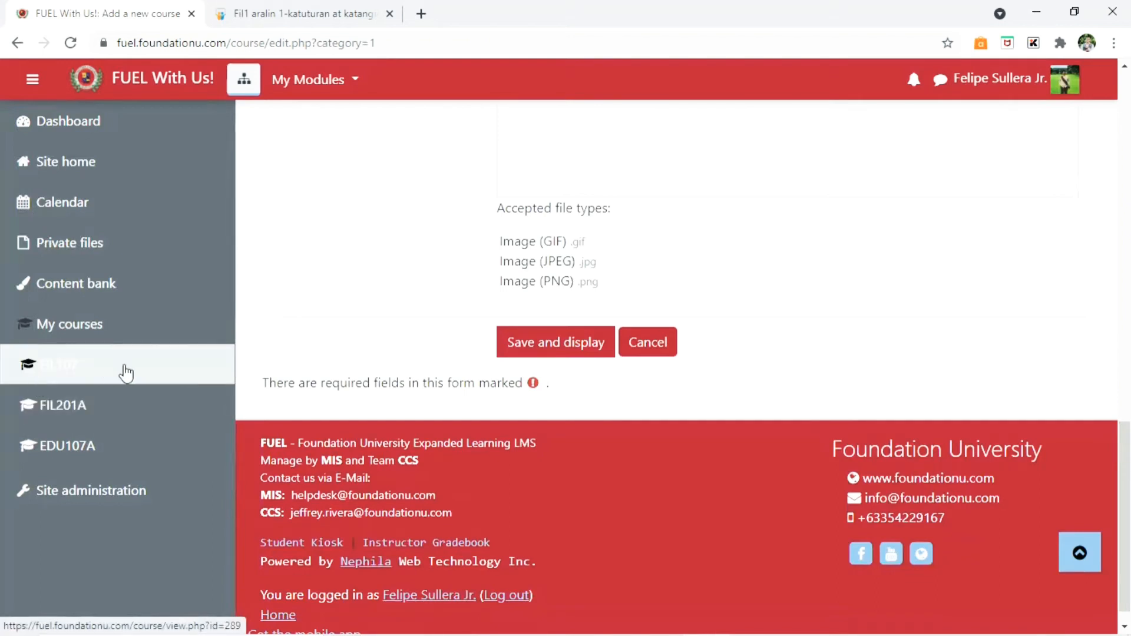
- Open the existing FIL107 course, discarding the unsaved new course form
click(73, 358)
click(648, 136)
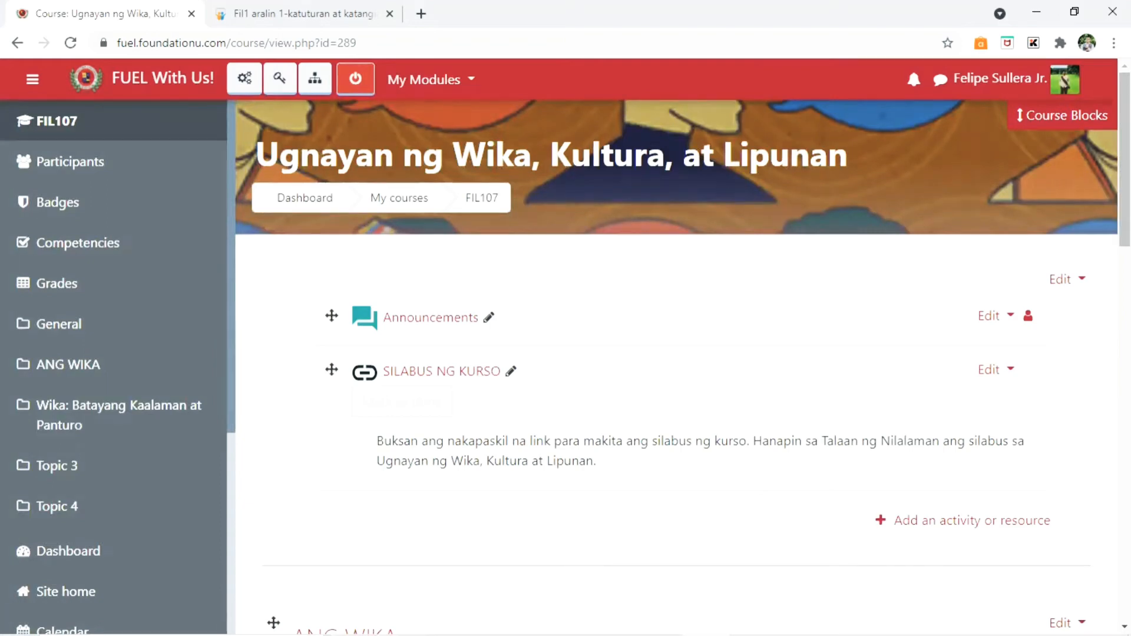
- Examine the FIL107 course page, from the announcements and syllabus link through the ANG WIKA section to Topic 4
scroll(677, 365, down, 1)
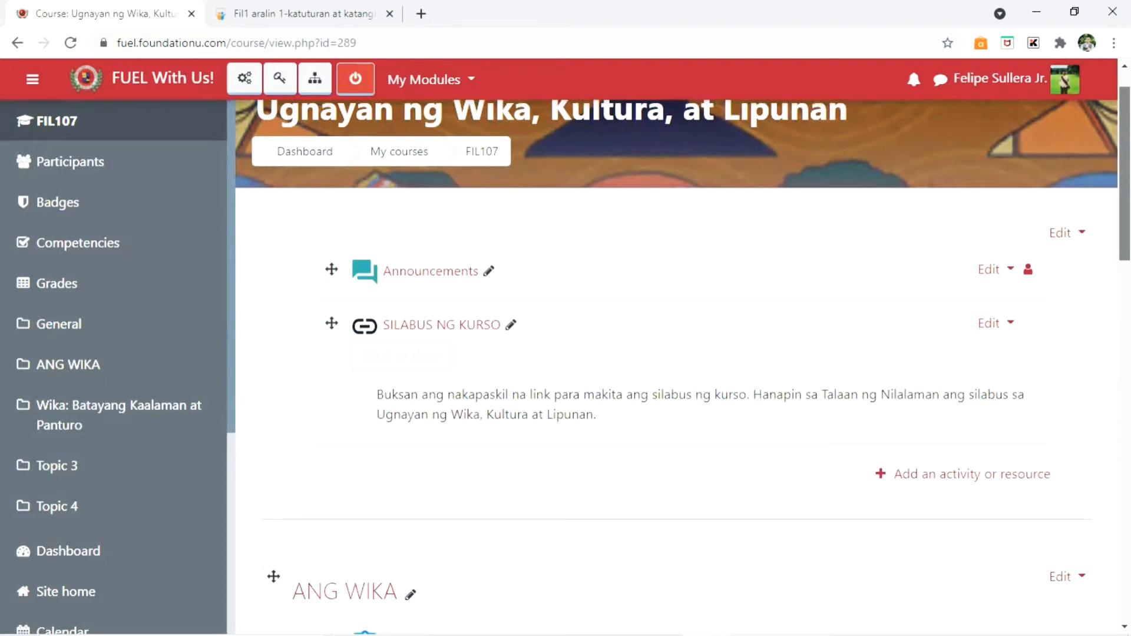
scroll(676, 365, up, 1)
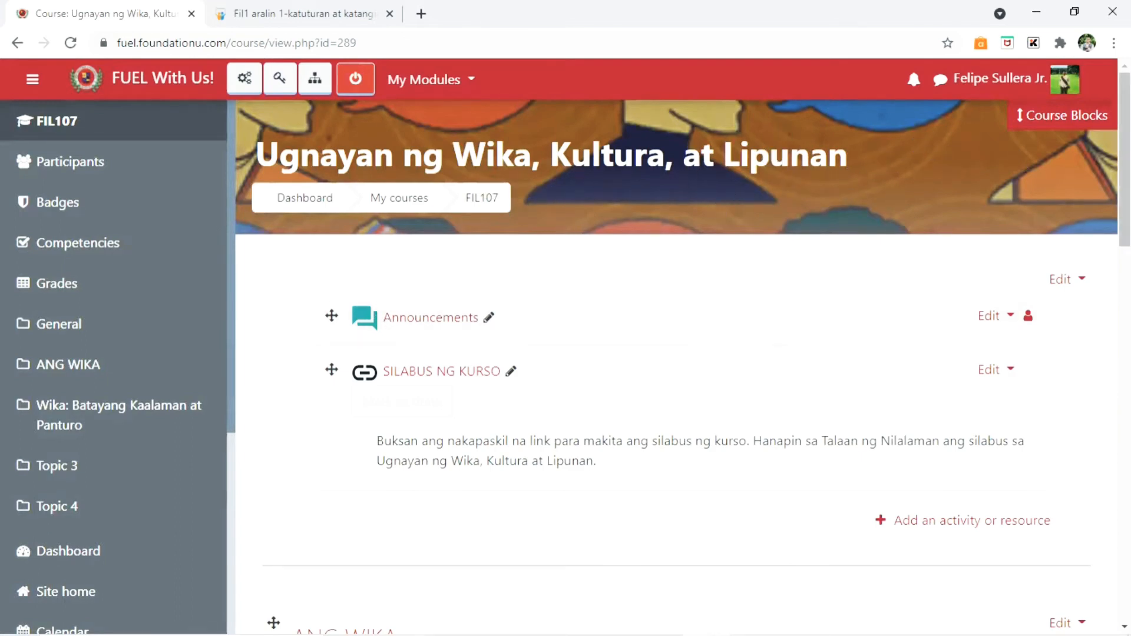
mouse_move(1124, 156)
mouse_down()
mouse_move(1124, 210)
mouse_move(1125, 156)
mouse_up()
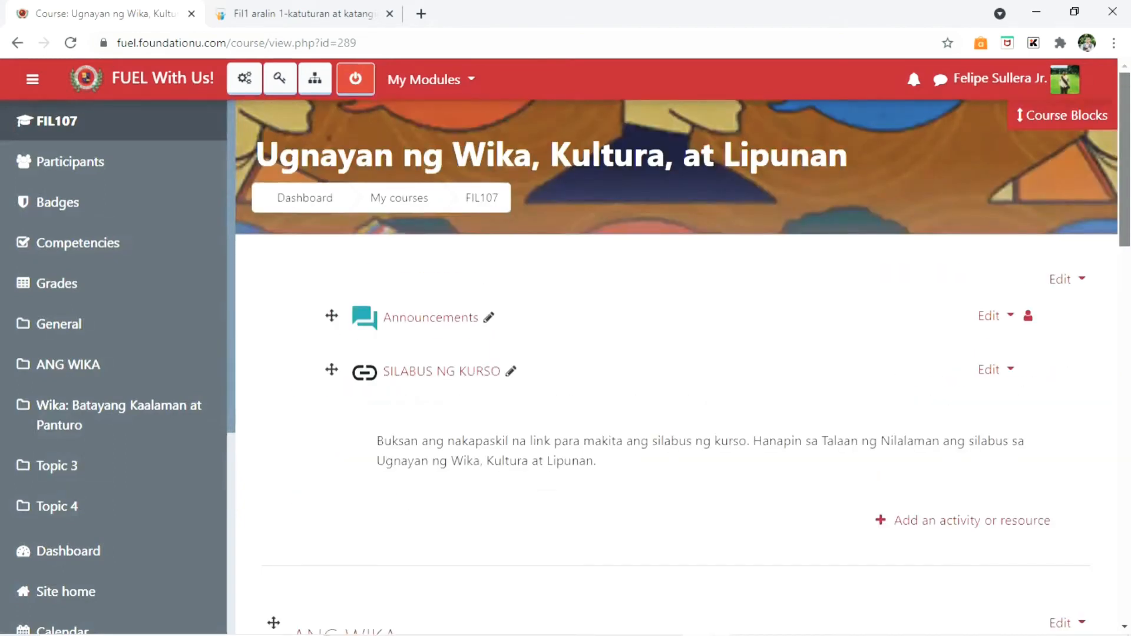
scroll(676, 365, down, 8)
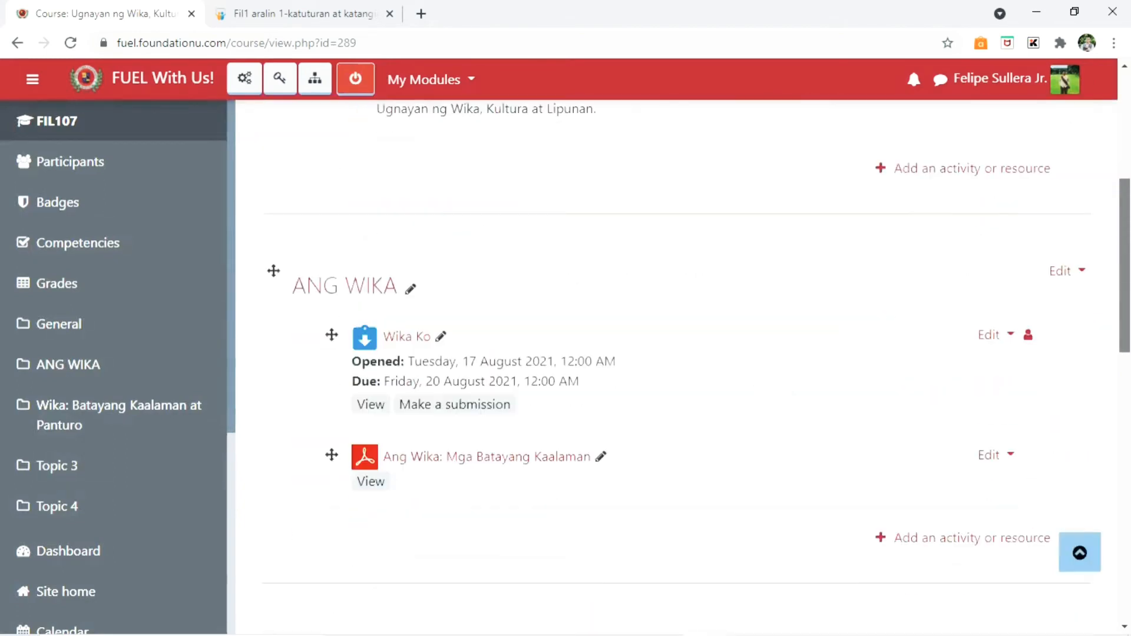
scroll(676, 365, down, 11)
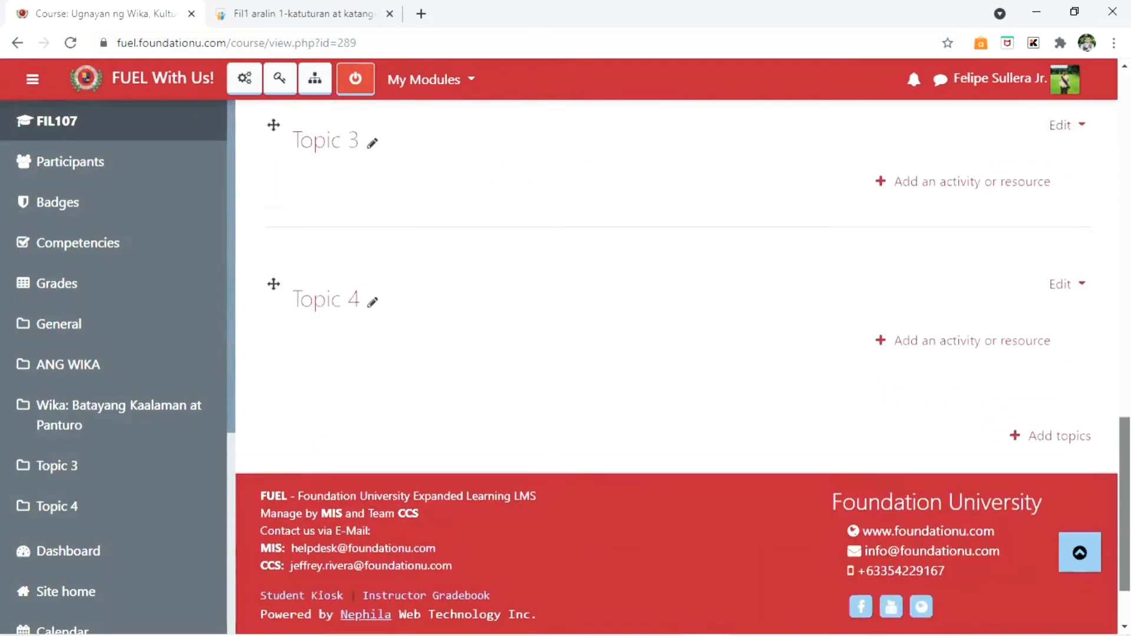
scroll(676, 365, up, 8)
scroll(676, 365, up, 8)
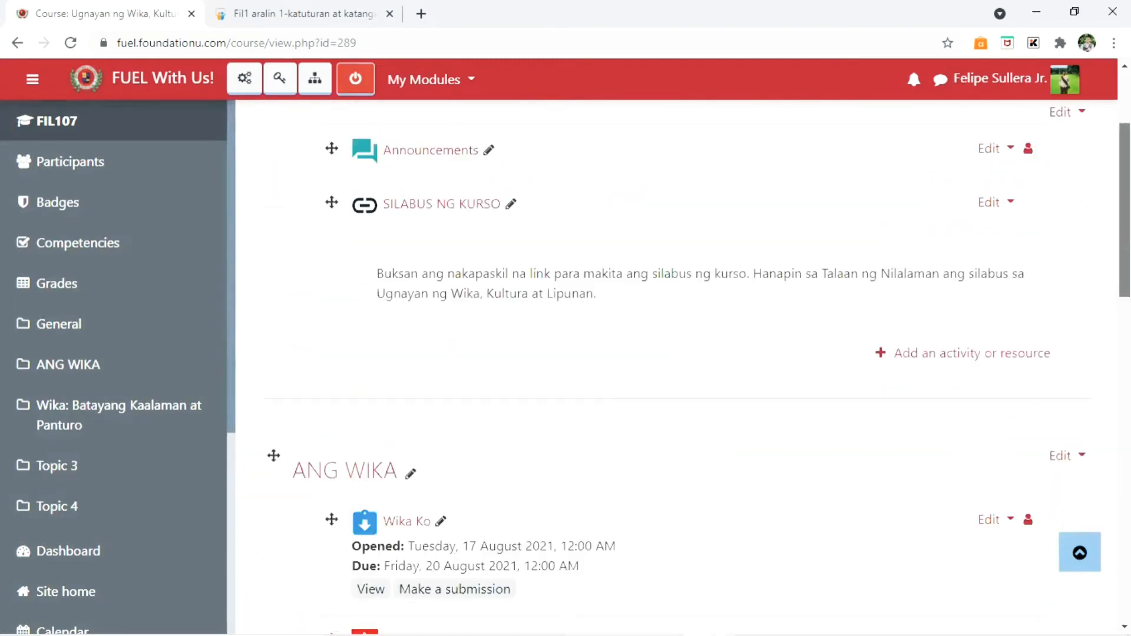
scroll(676, 365, down, 2)
scroll(676, 366, down, 1)
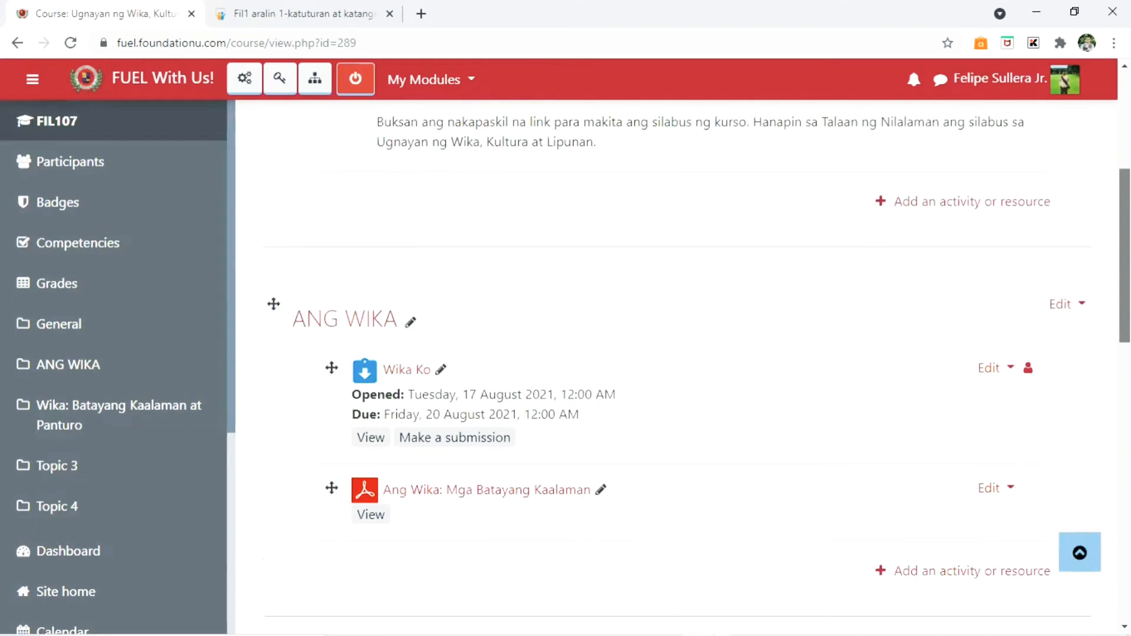
scroll(676, 365, down, 7)
scroll(676, 365, down, 5)
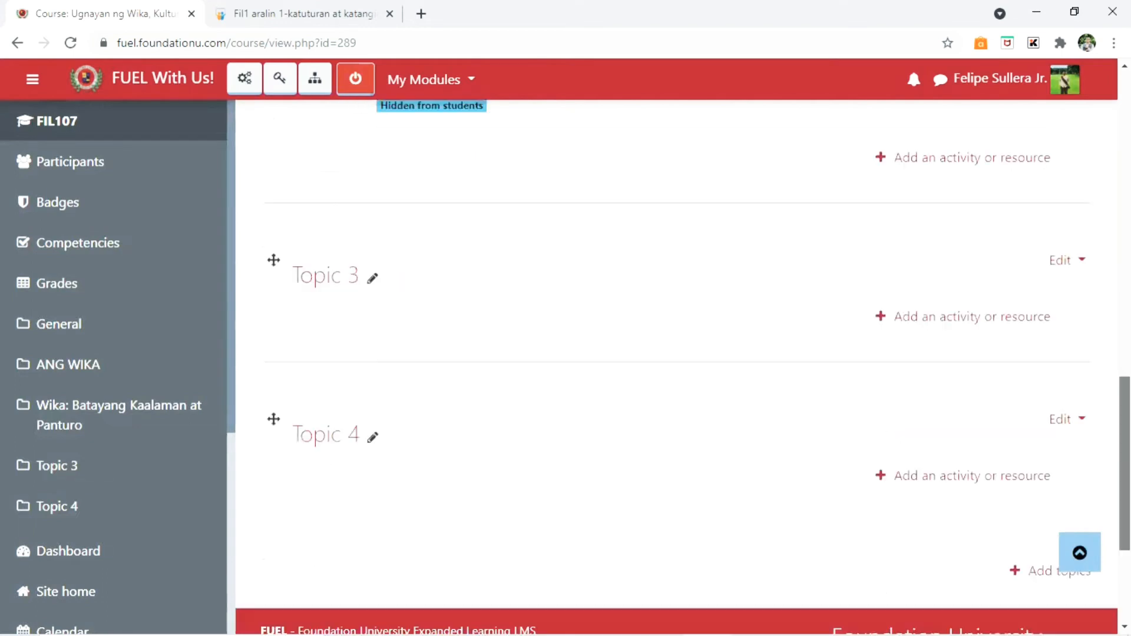
scroll(676, 365, down, 2)
scroll(676, 365, down, 1)
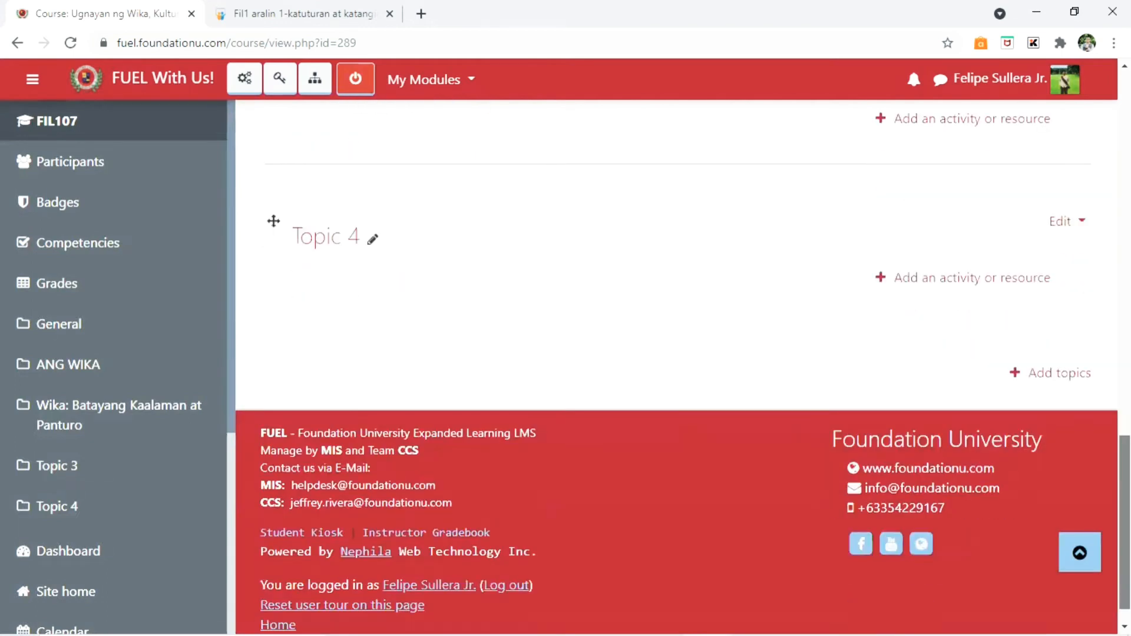
scroll(676, 365, up, 2)
scroll(676, 365, up, 5)
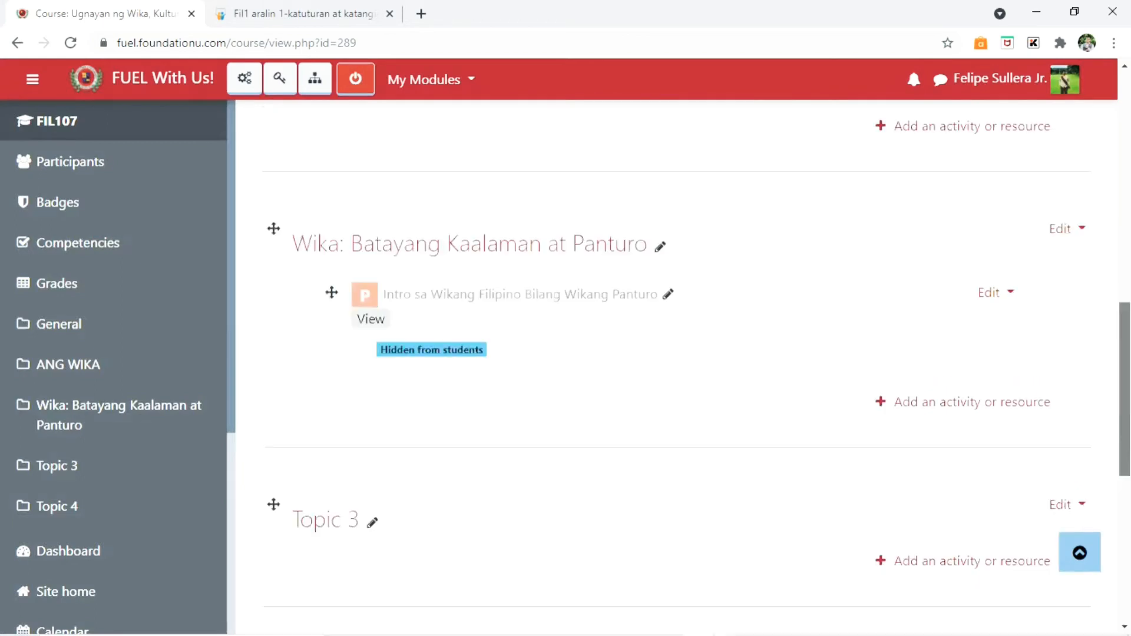
scroll(676, 365, up, 8)
scroll(676, 365, up, 3)
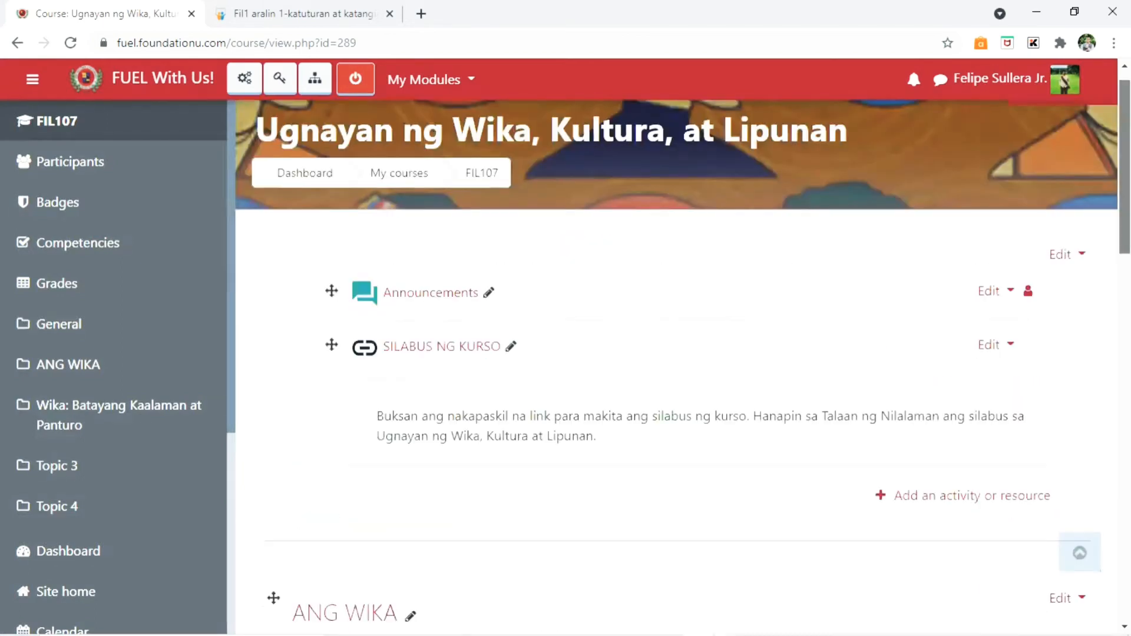
scroll(676, 365, down, 3)
scroll(676, 365, down, 2)
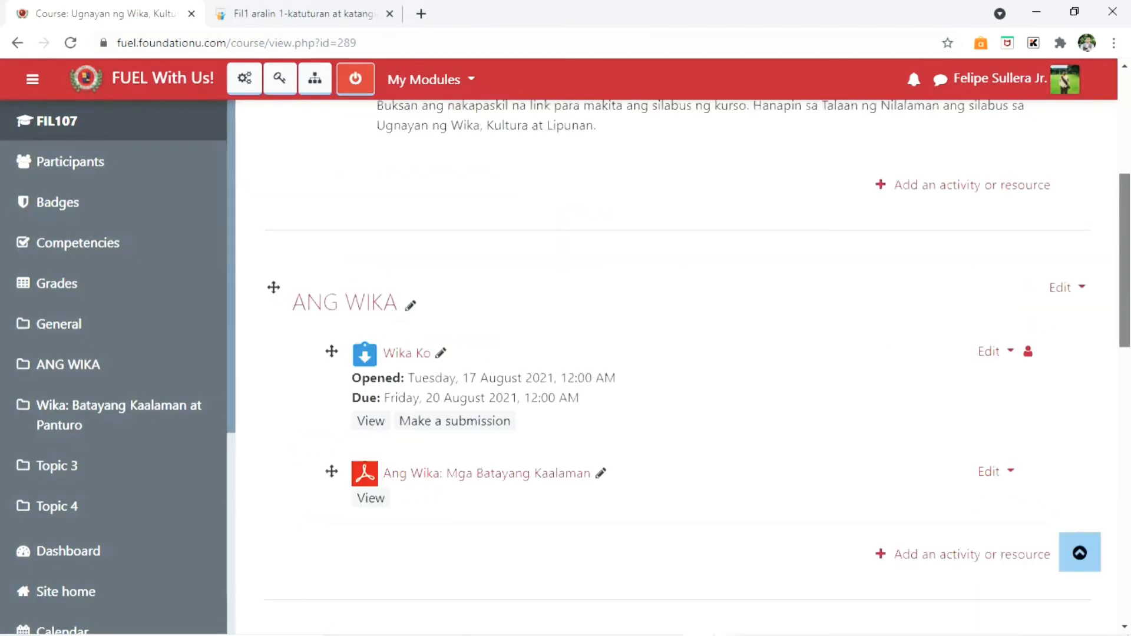
- Turn off editing mode for the FIL107 course
scroll(676, 365, down, 3)
scroll(676, 365, down, 1)
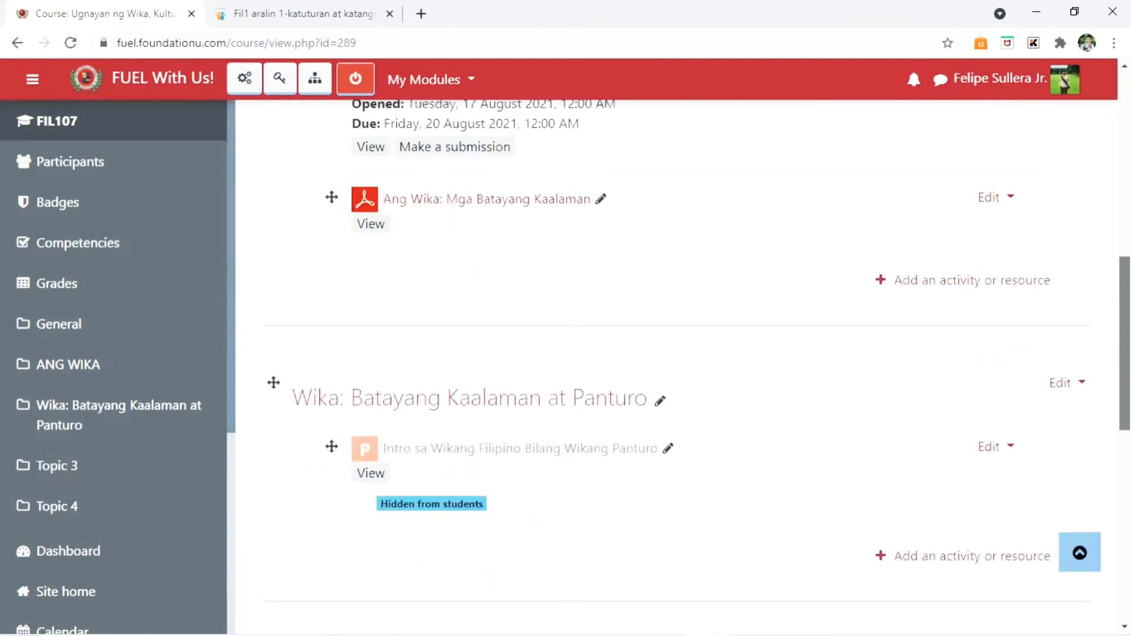
scroll(676, 365, up, 9)
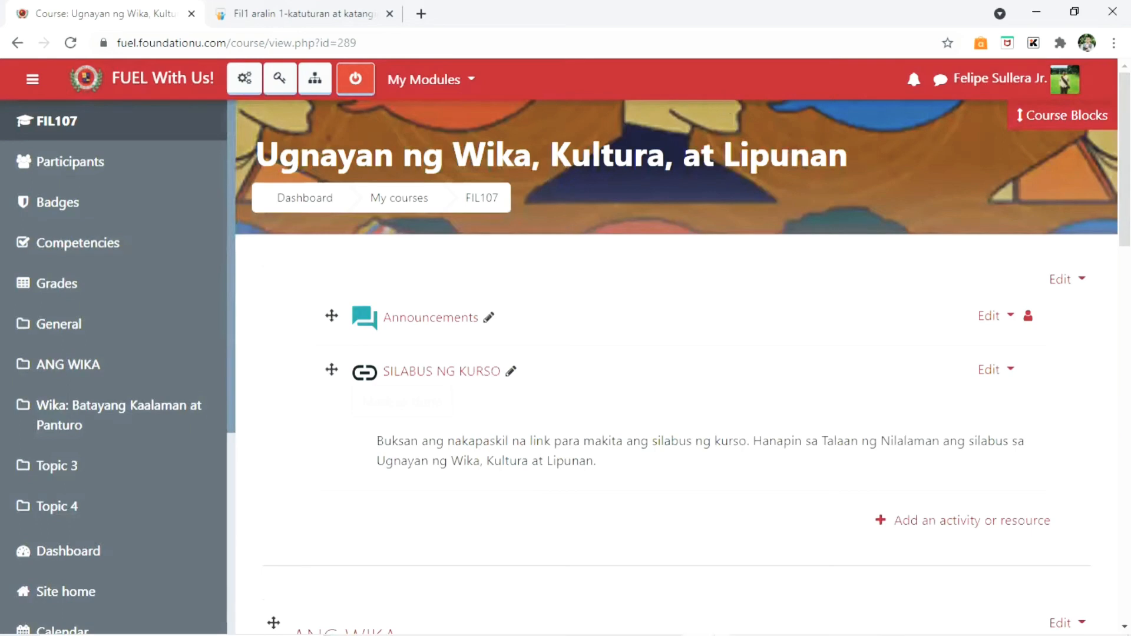
scroll(677, 353, down, 1)
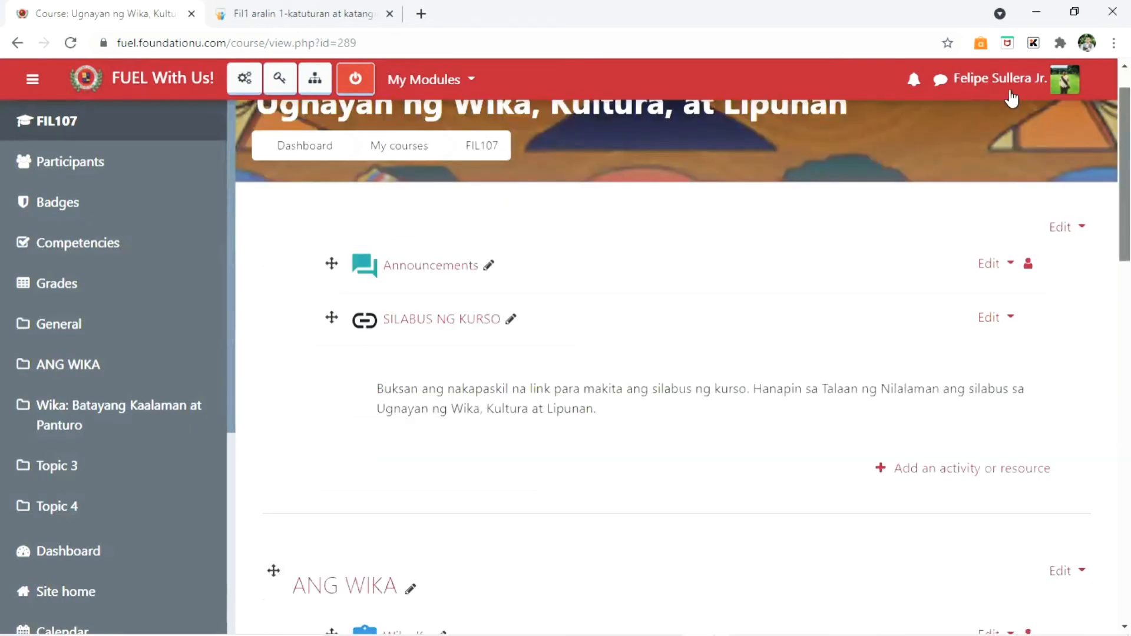
scroll(338, 100, up, 1)
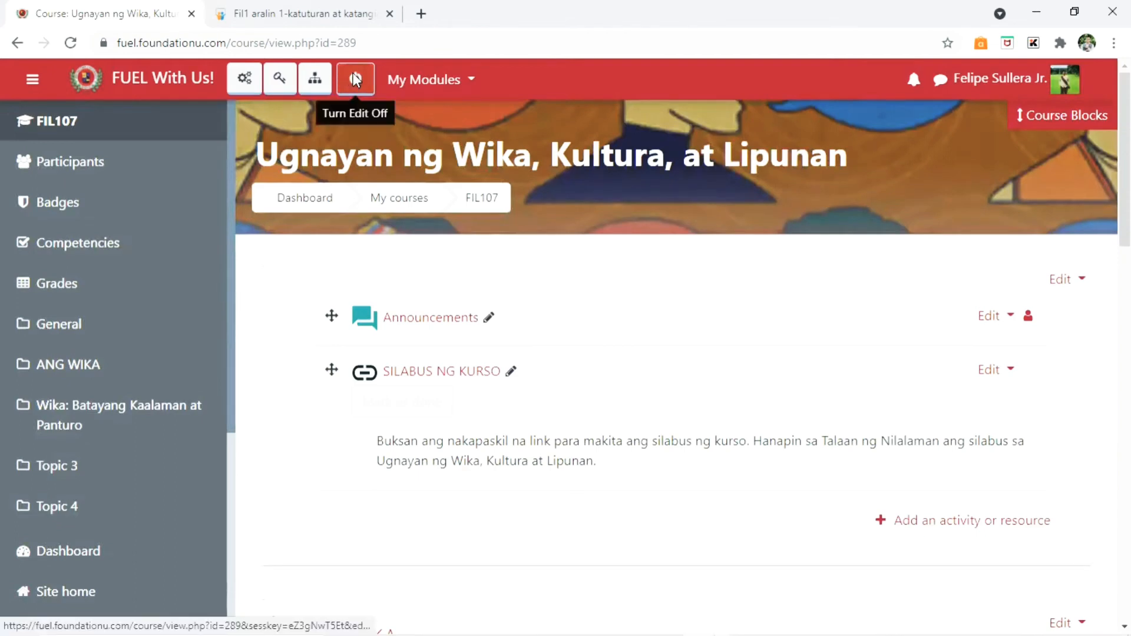
click(354, 80)
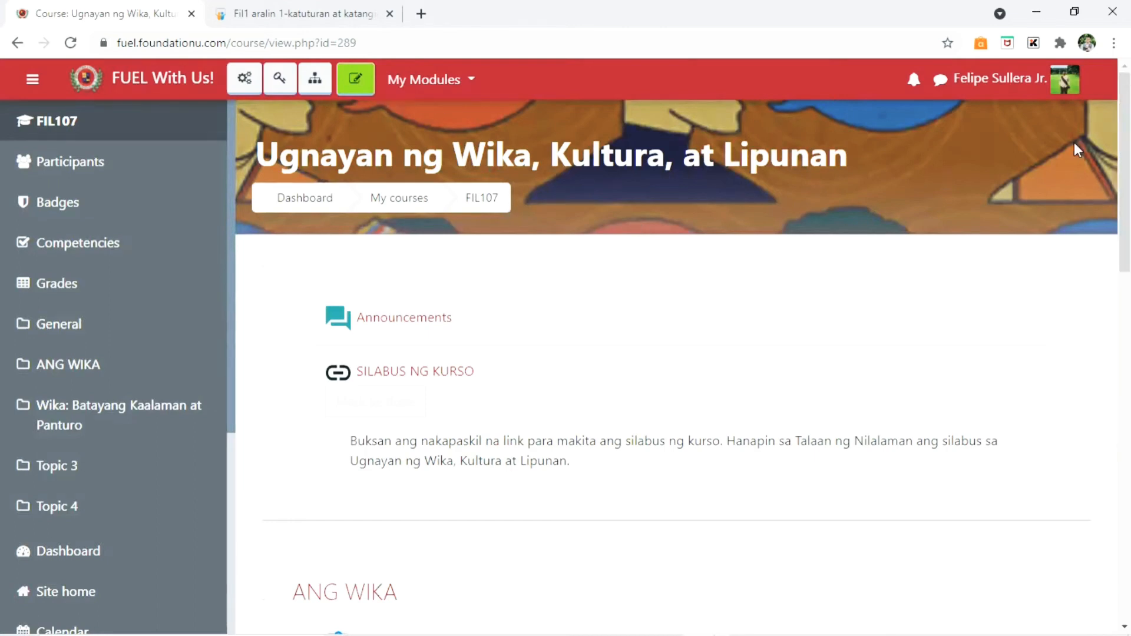
- Review the FIL107 course page without its editing controls and turn editing mode back on
scroll(676, 365, down, 3)
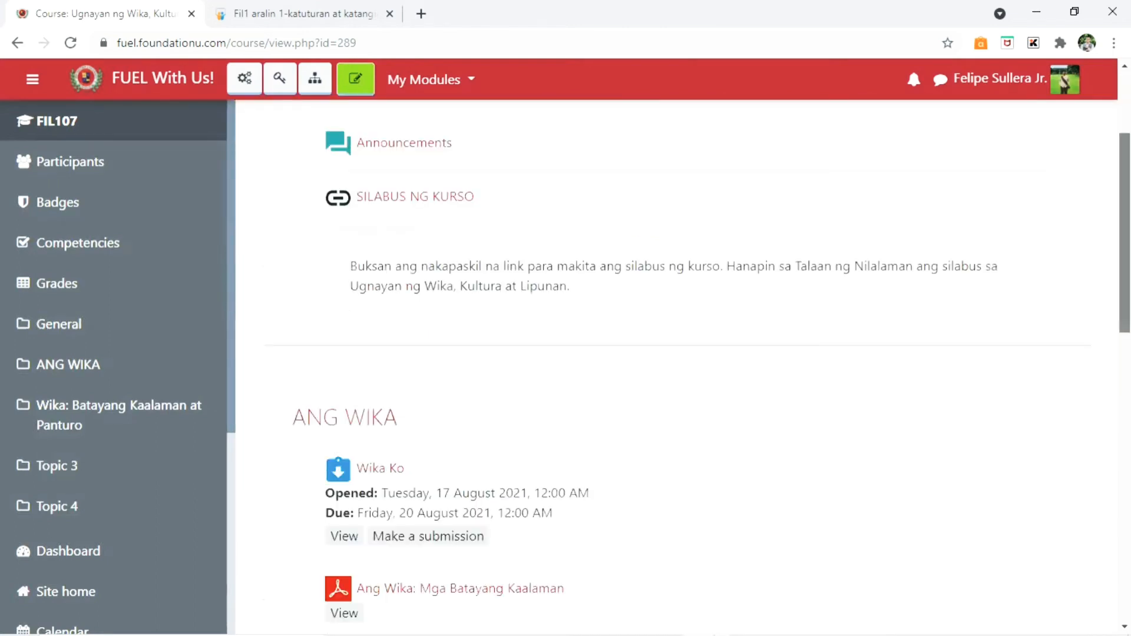
scroll(676, 365, up, 1)
drag(1124, 229, 1124, 172)
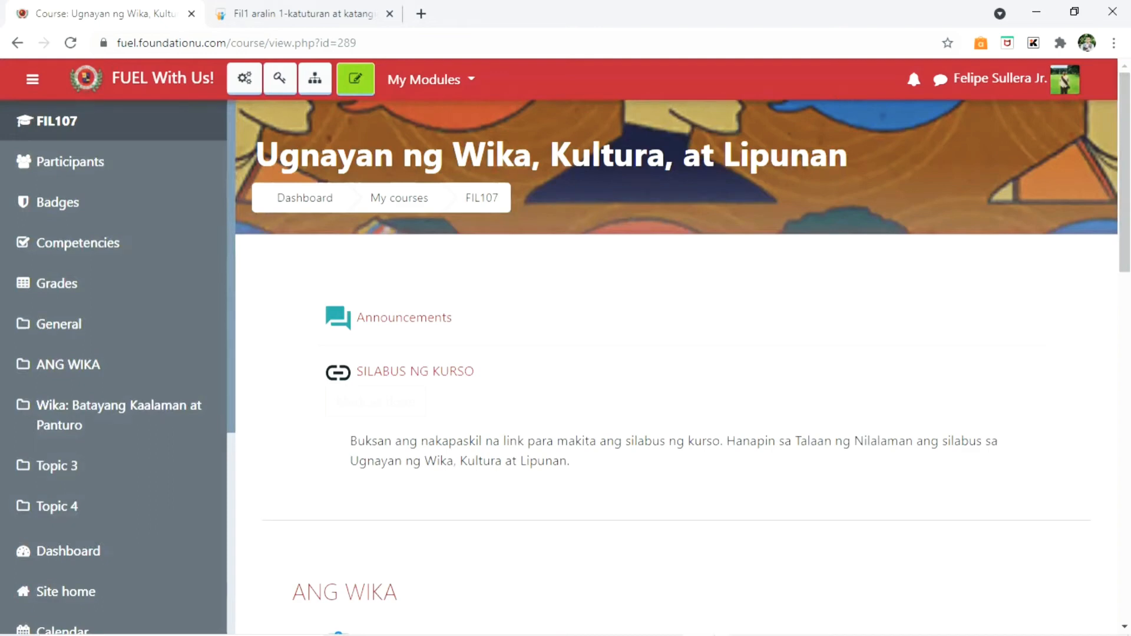
click(355, 77)
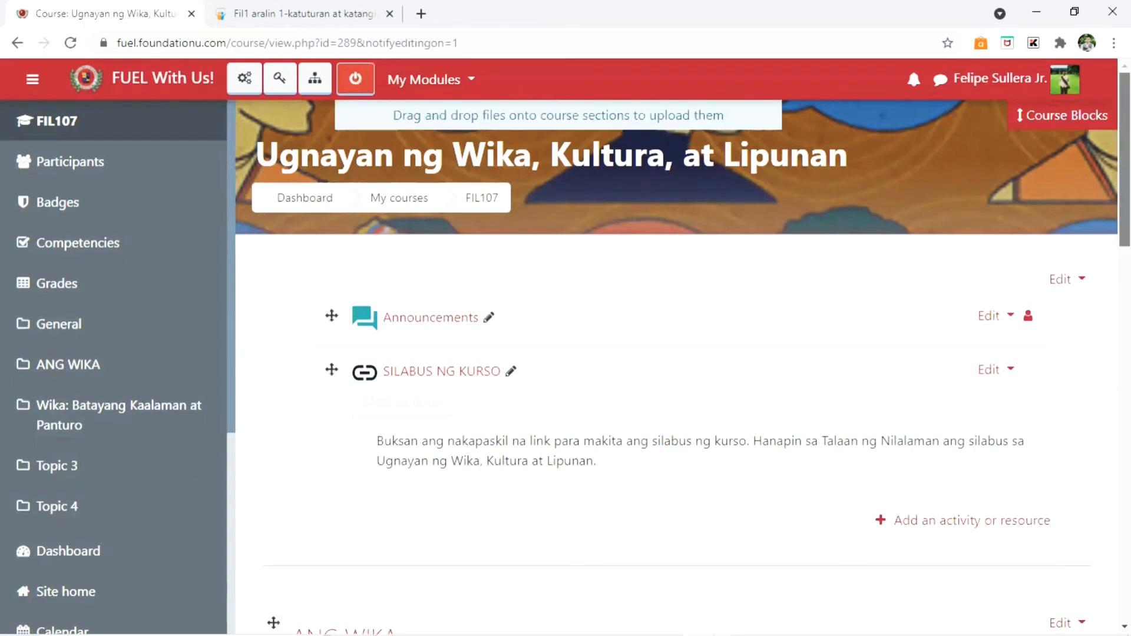
- Examine the FIL107 course page in editing mode, from the announcements and syllabus link through the ANG WIKA section
scroll(676, 365, down, 5)
scroll(676, 365, up, 5)
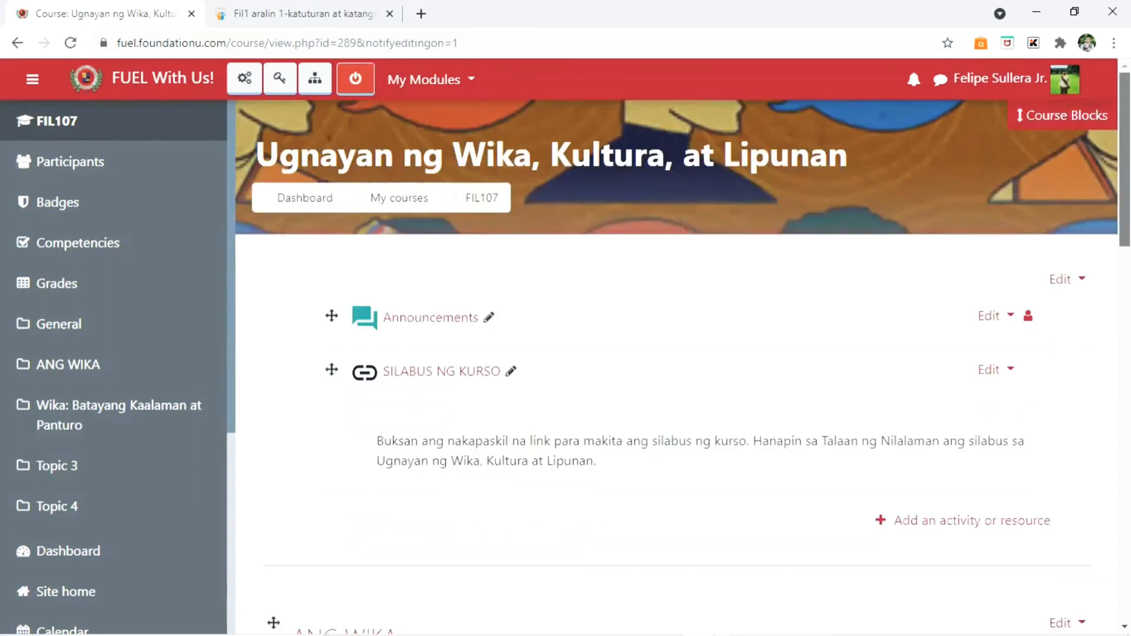
scroll(676, 365, down, 8)
scroll(676, 365, up, 7)
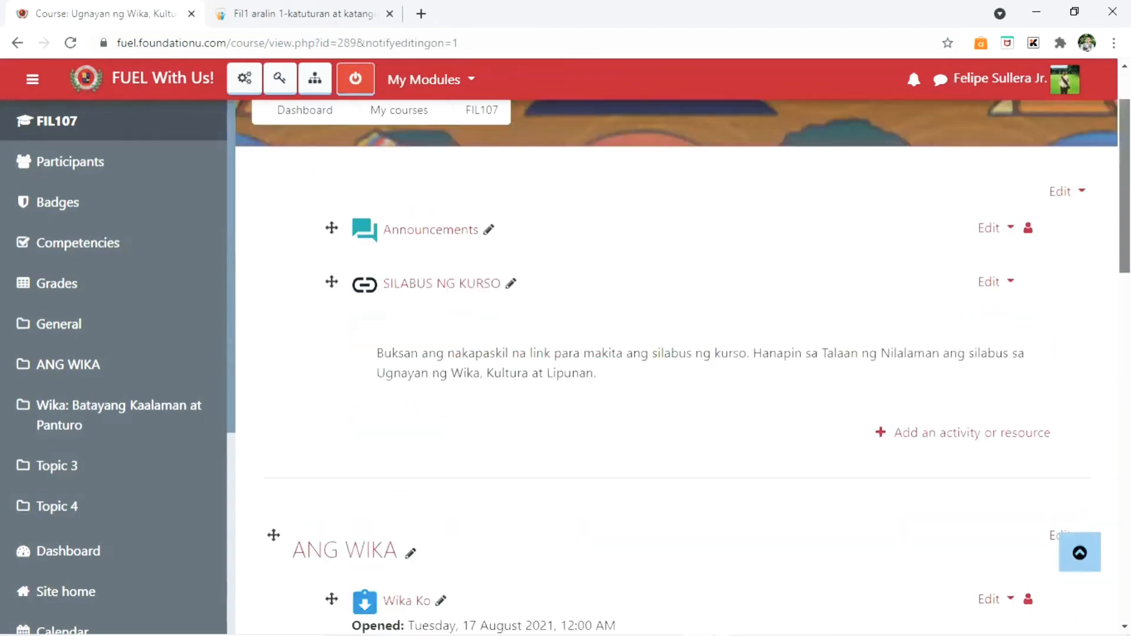
scroll(676, 365, up, 1)
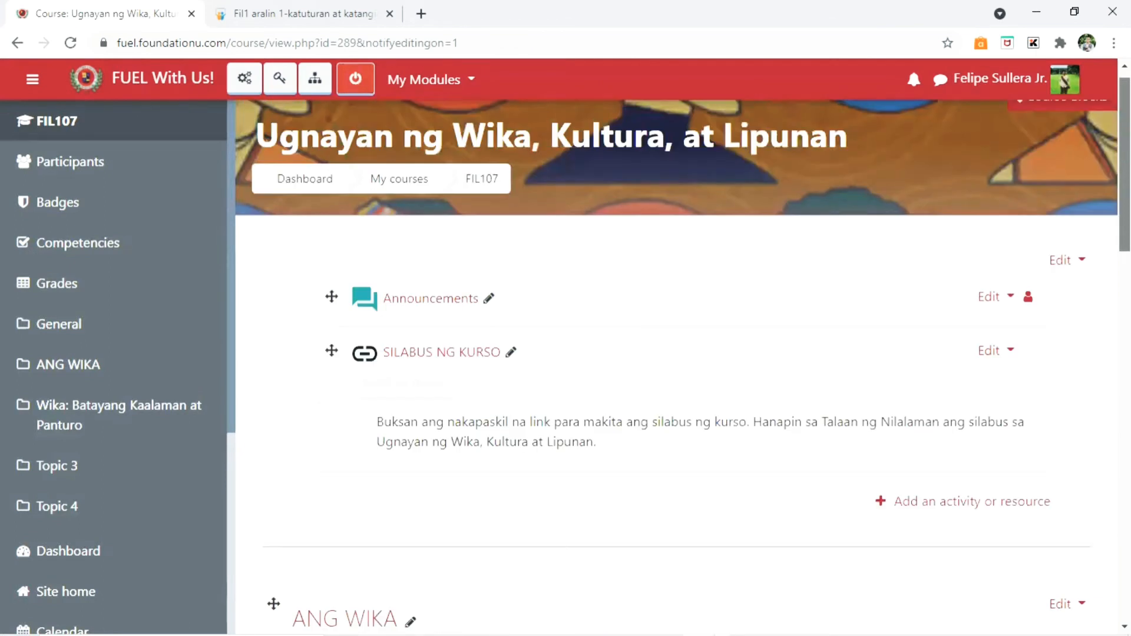
scroll(480, 259, down, 2)
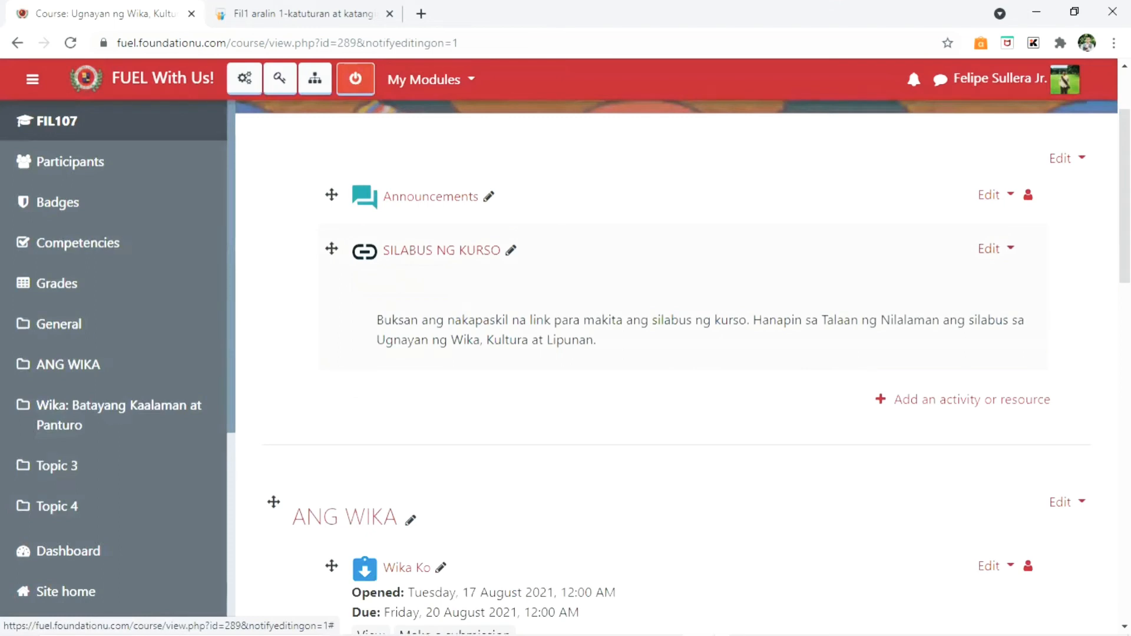
scroll(677, 365, down, 5)
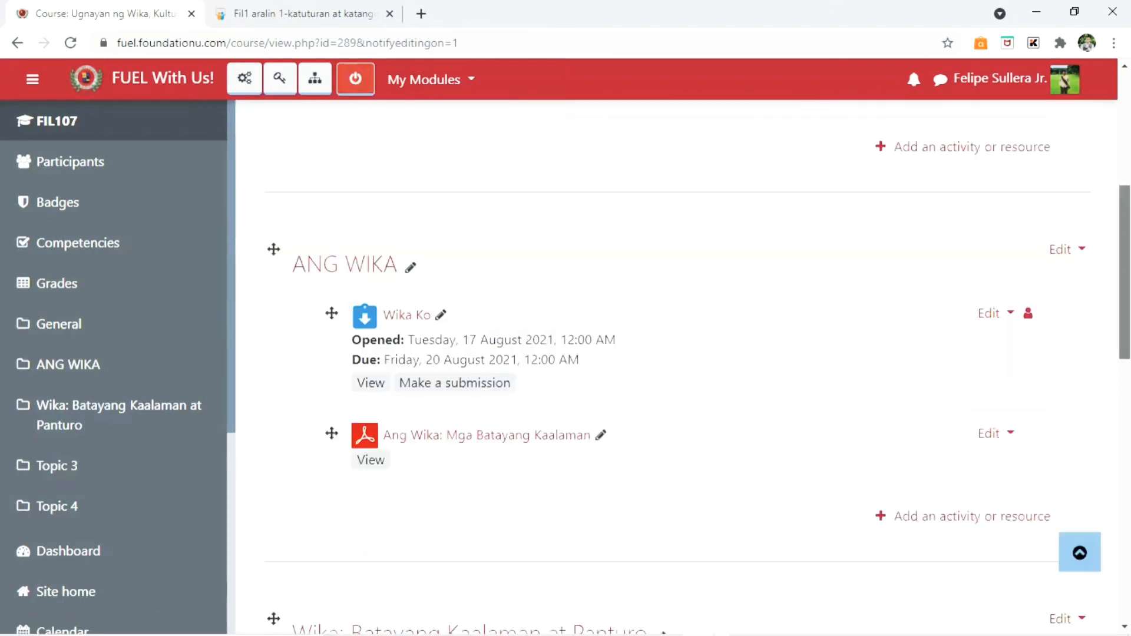
scroll(678, 365, down, 5)
scroll(677, 365, up, 5)
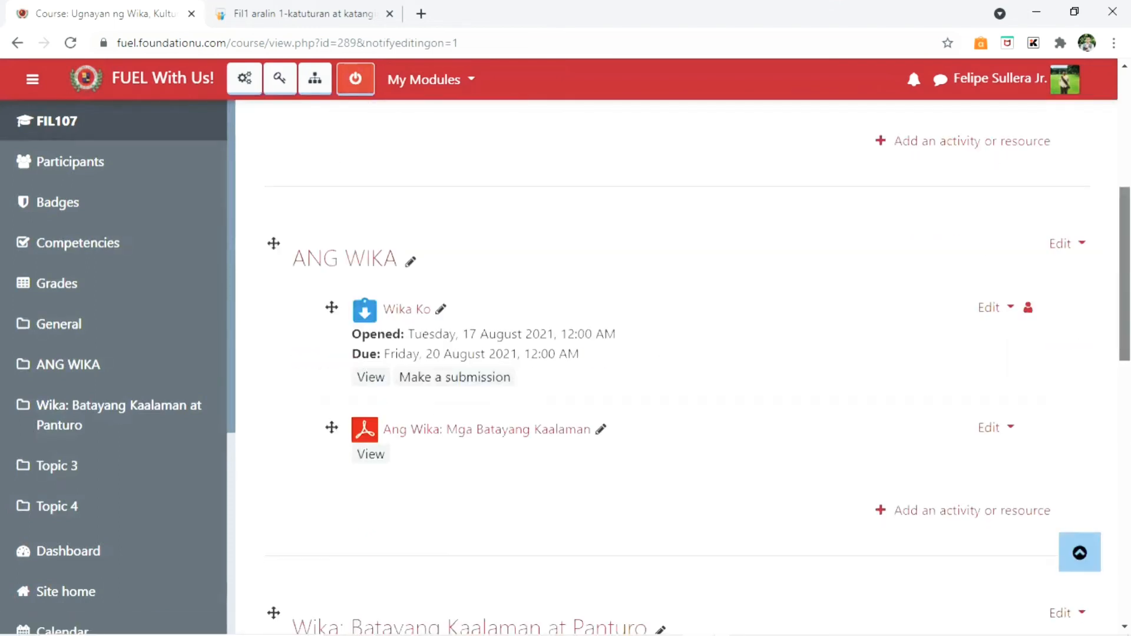
scroll(361, 587, up, 5)
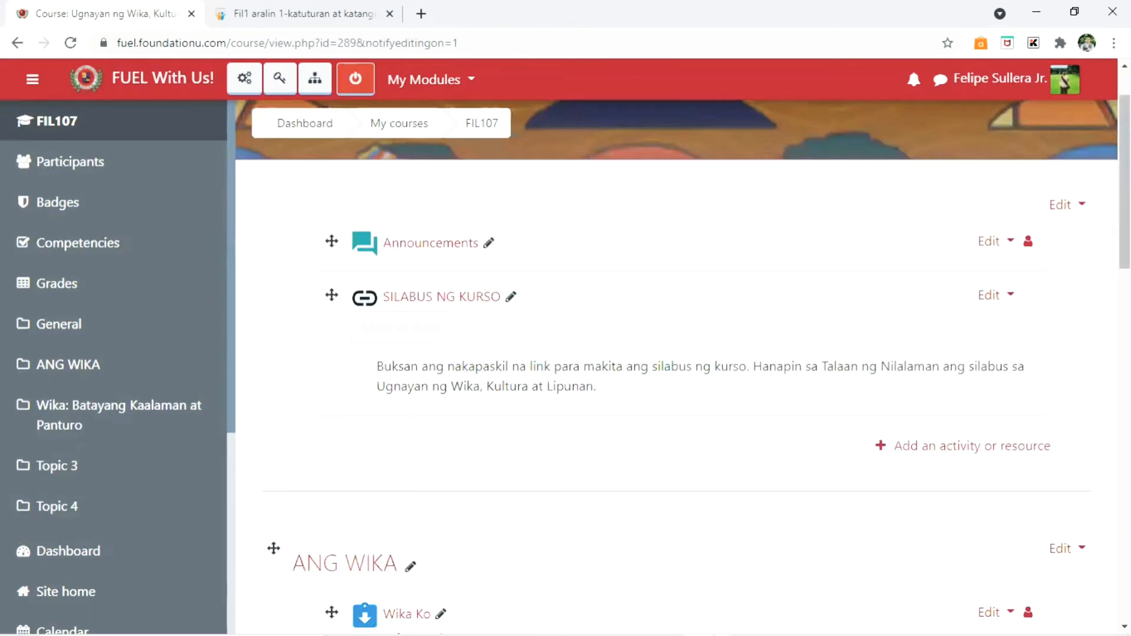
- Open the ANG WIKA section title for editing and leave it without making a change
scroll(430, 404, down, 4)
scroll(414, 345, down, 1)
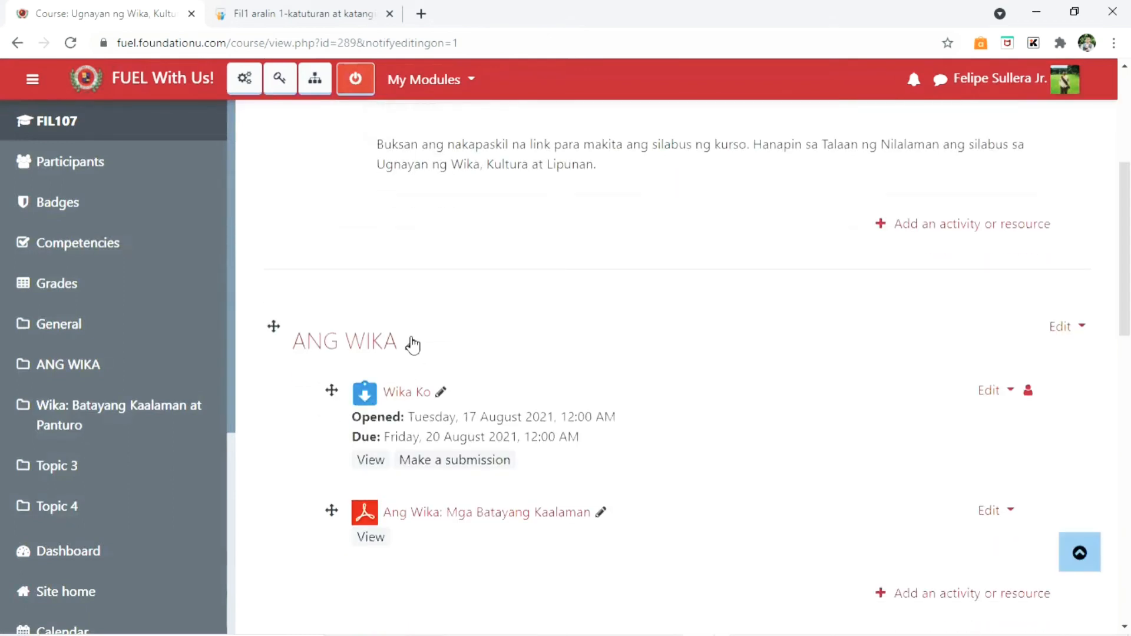
click(412, 344)
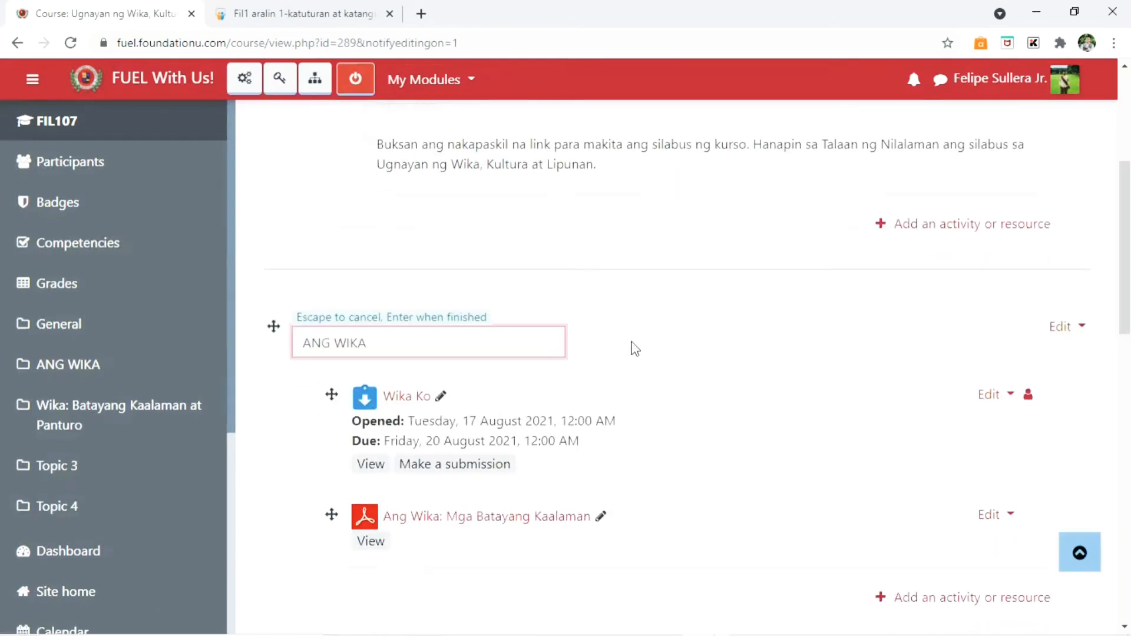
click(660, 316)
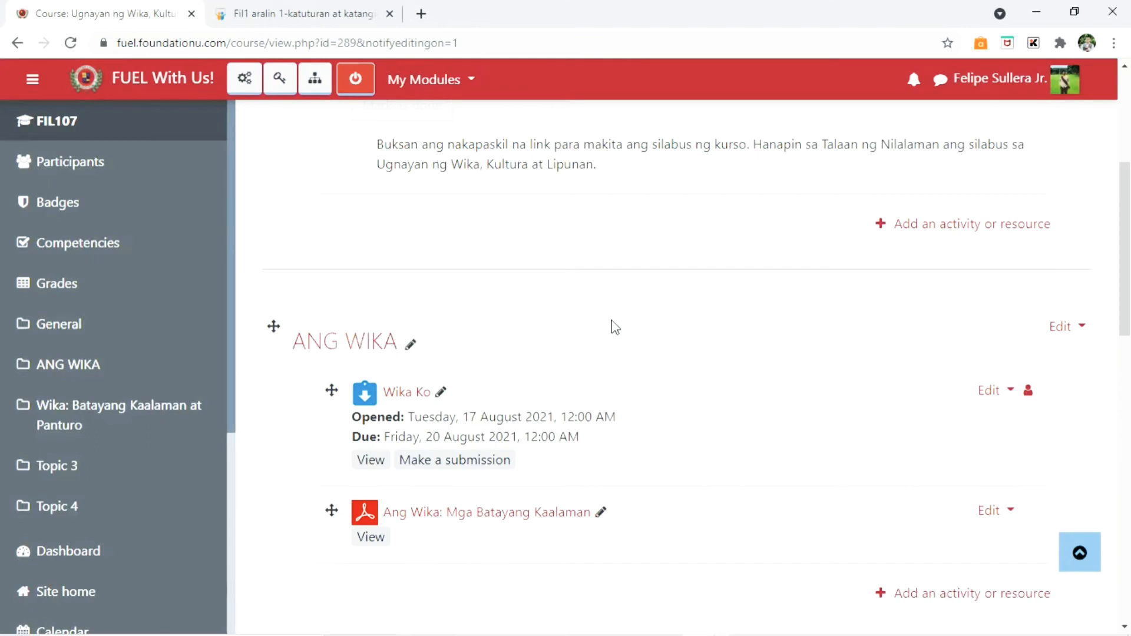
- Append random placeholder characters to the ANG WIKA section title
click(412, 347)
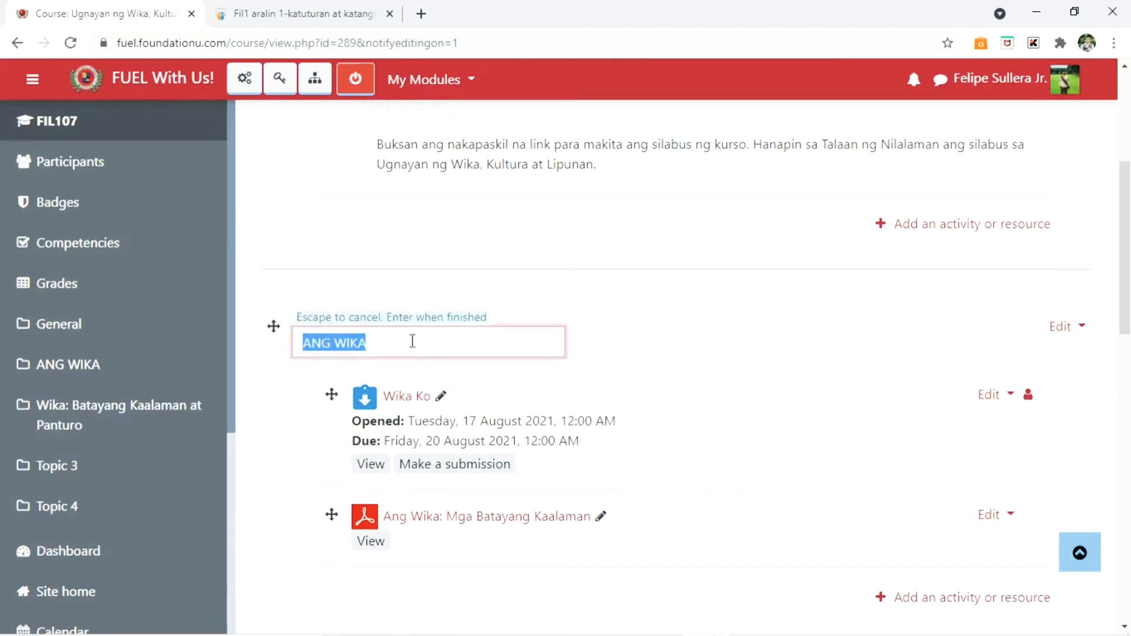
click(413, 341)
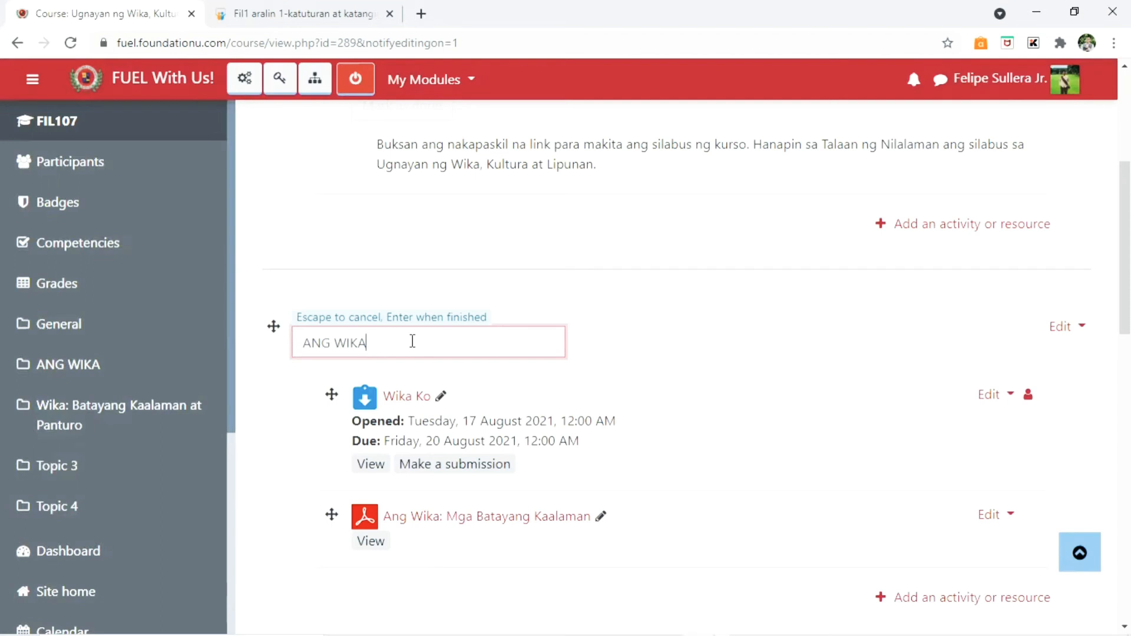
text(dkk;aks;jkvjkkd;lk;lksd;lkf;dkk)
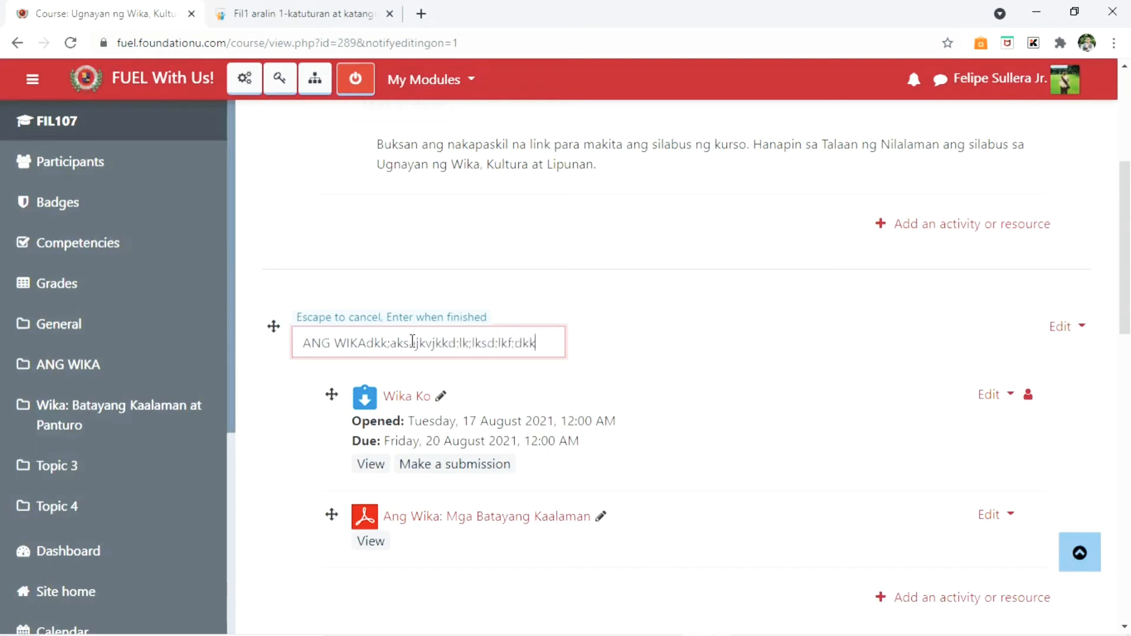
- Erase the placeholder characters from the section title and keep it as ANG WIKA
key(BackSpace)
key(BackSpace)
key(BackSpace)
key(BackSpace)
key(BackSpace)
key(BackSpace)
key(BackSpace)
key(BackSpace)
key(BackSpace)
key(BackSpace)
key(BackSpace)
key(BackSpace)
key(BackSpace)
key(BackSpace)
key(BackSpace)
key(BackSpace)
key(BackSpace)
key(BackSpace)
key(BackSpace)
key(BackSpace)
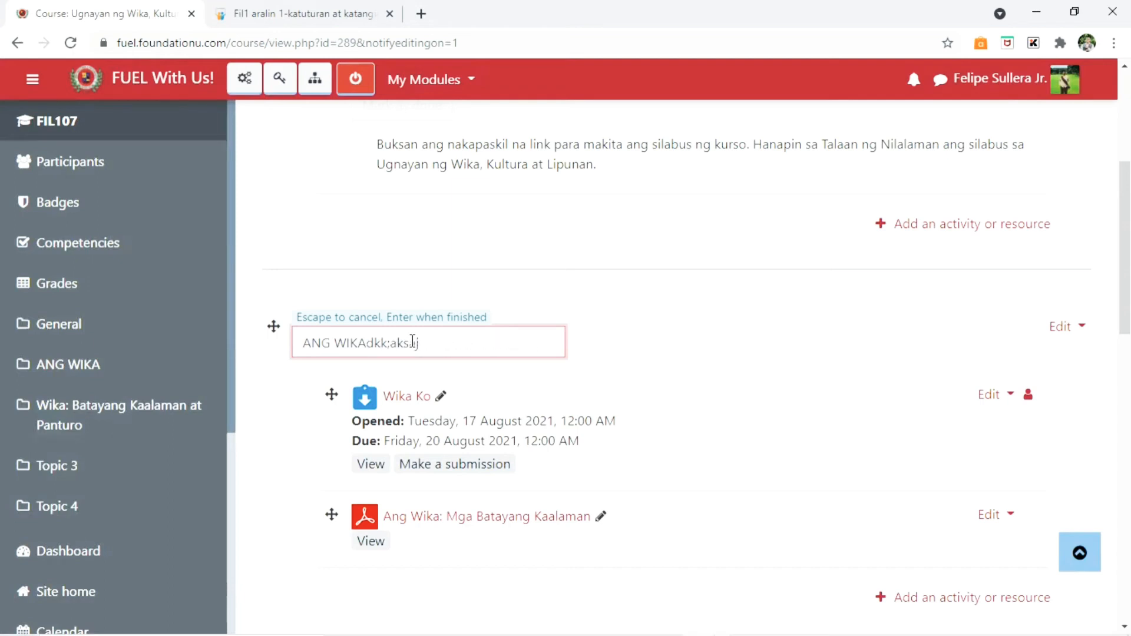
key(BackSpace)
key(BackSpace)
key(BackSpace)
key(Return)
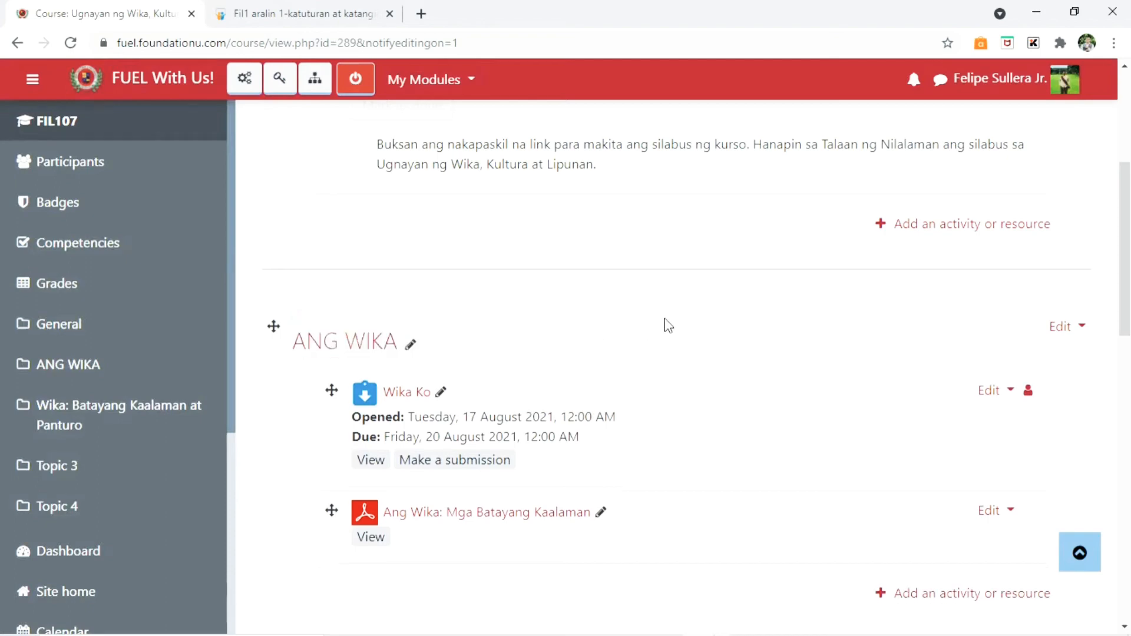
- Examine the ANG WIKA section's Wika Ko assignment, PDF resource and the editing options beside them
scroll(677, 353, down, 2)
scroll(678, 354, up, 5)
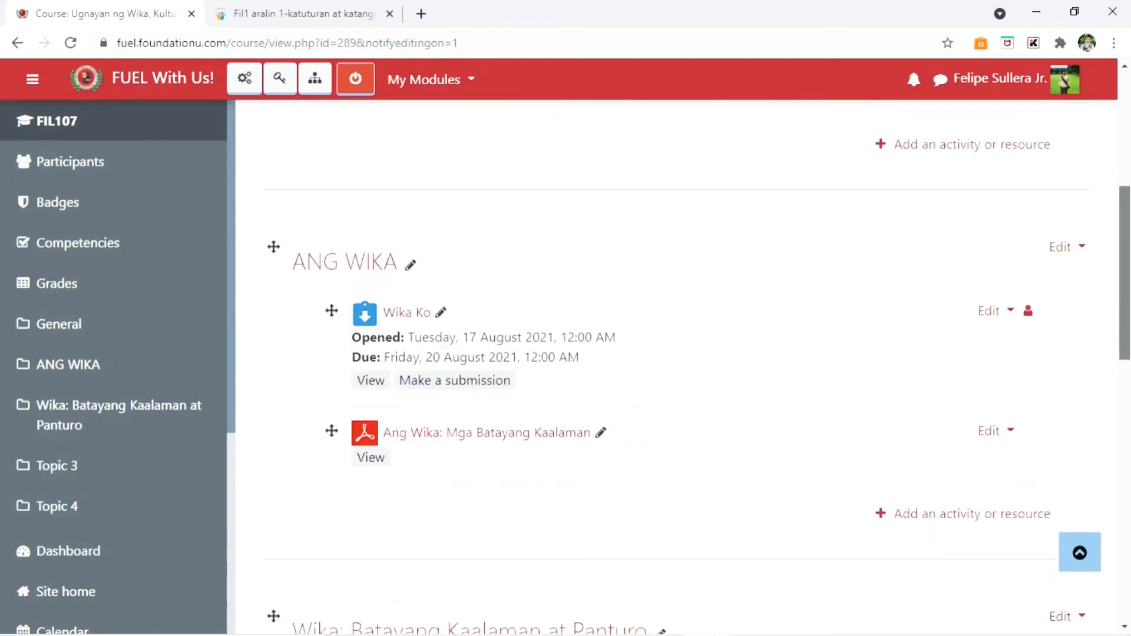
scroll(359, 171, down, 5)
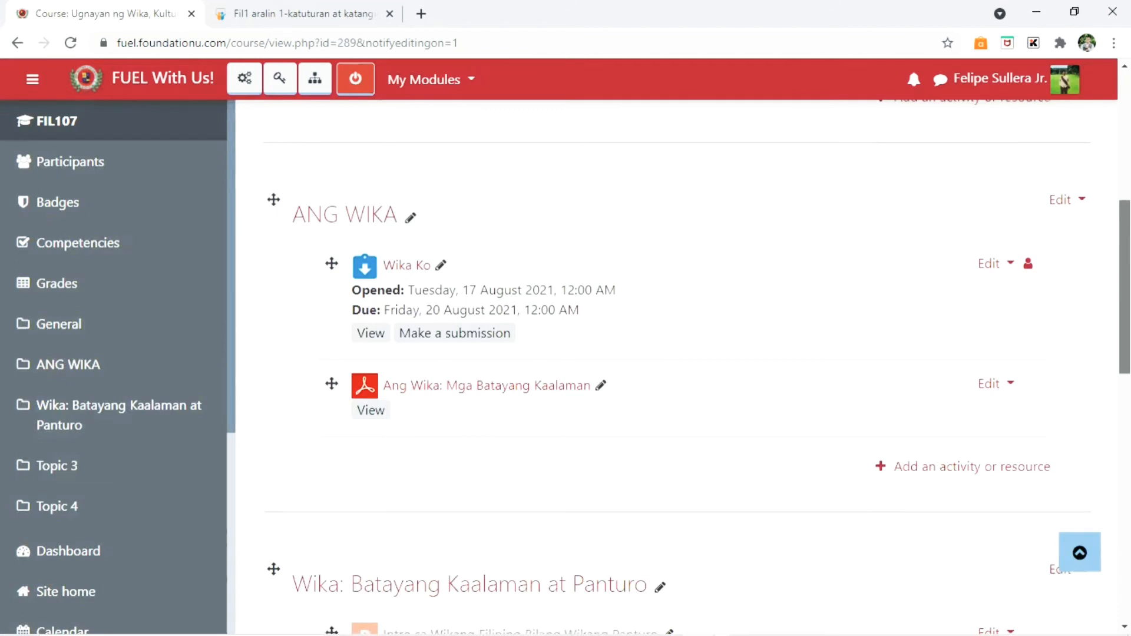
scroll(677, 354, up, 2)
scroll(677, 353, down, 1)
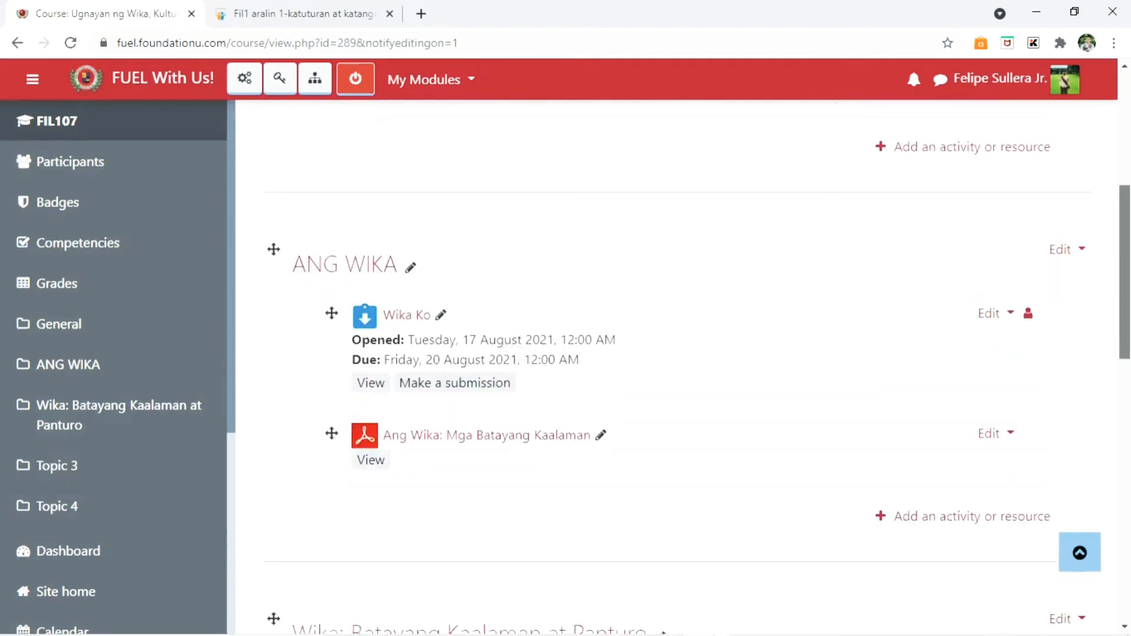
scroll(677, 353, up, 2)
scroll(677, 354, down, 3)
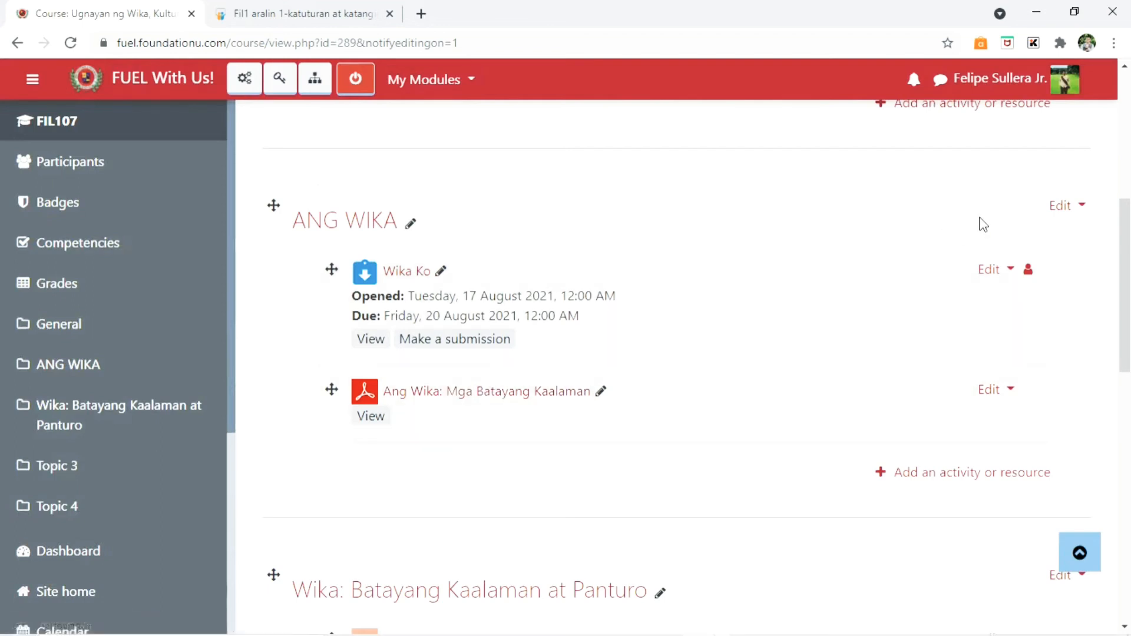
scroll(1125, 295, down, 1)
scroll(672, 365, up, 2)
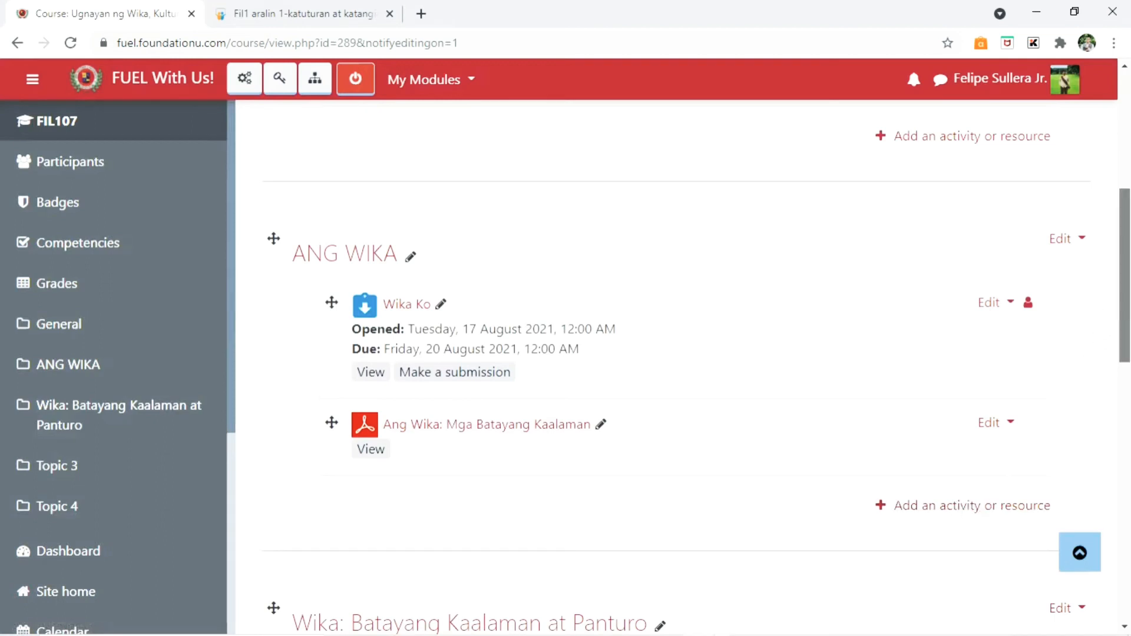
- Review the activity and resource types that can be added to the ANG WIKA section and close the chooser
mouse_move(1124, 276)
mouse_down()
mouse_move(1124, 293)
mouse_move(1124, 281)
mouse_up()
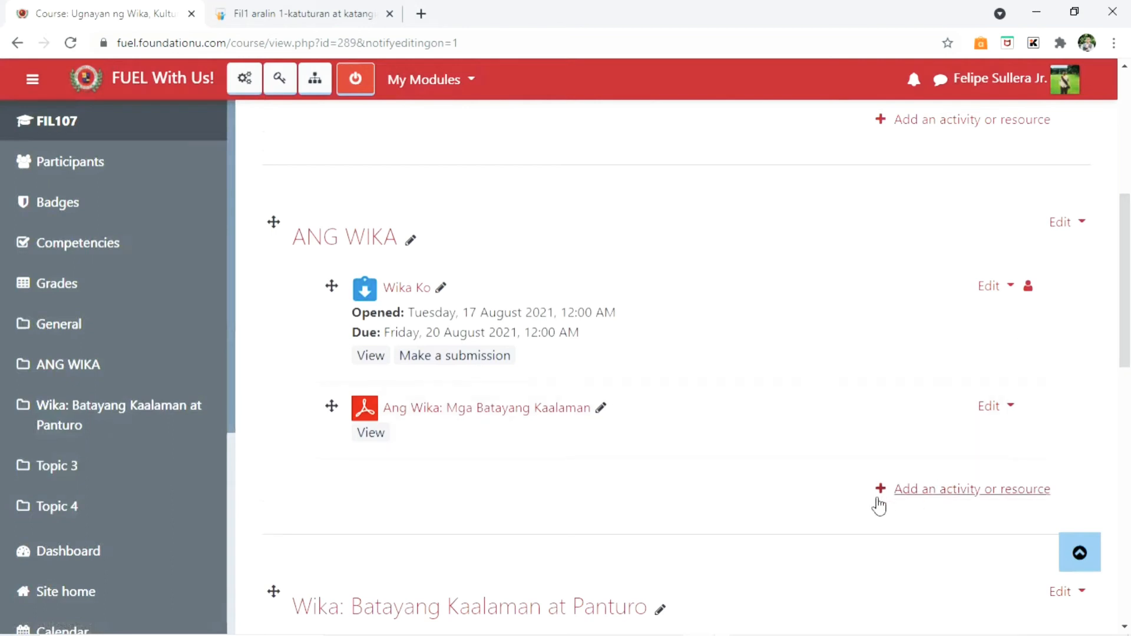
click(943, 493)
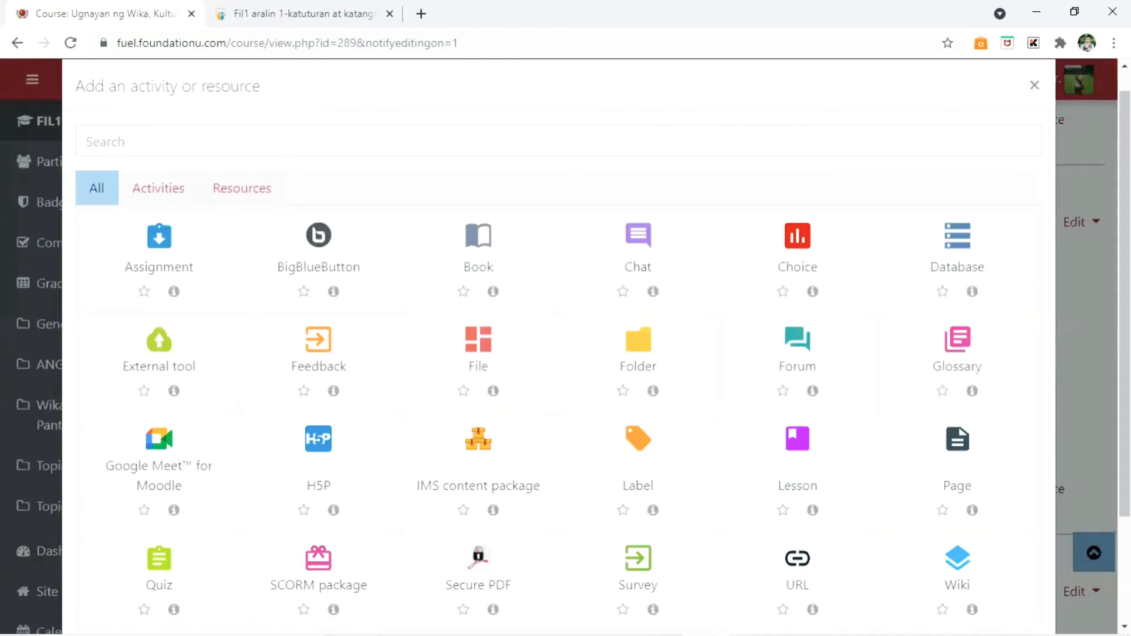
mouse_move(1124, 265)
mouse_down()
mouse_move(1124, 367)
mouse_move(1124, 248)
mouse_move(1124, 345)
mouse_move(1124, 284)
mouse_up()
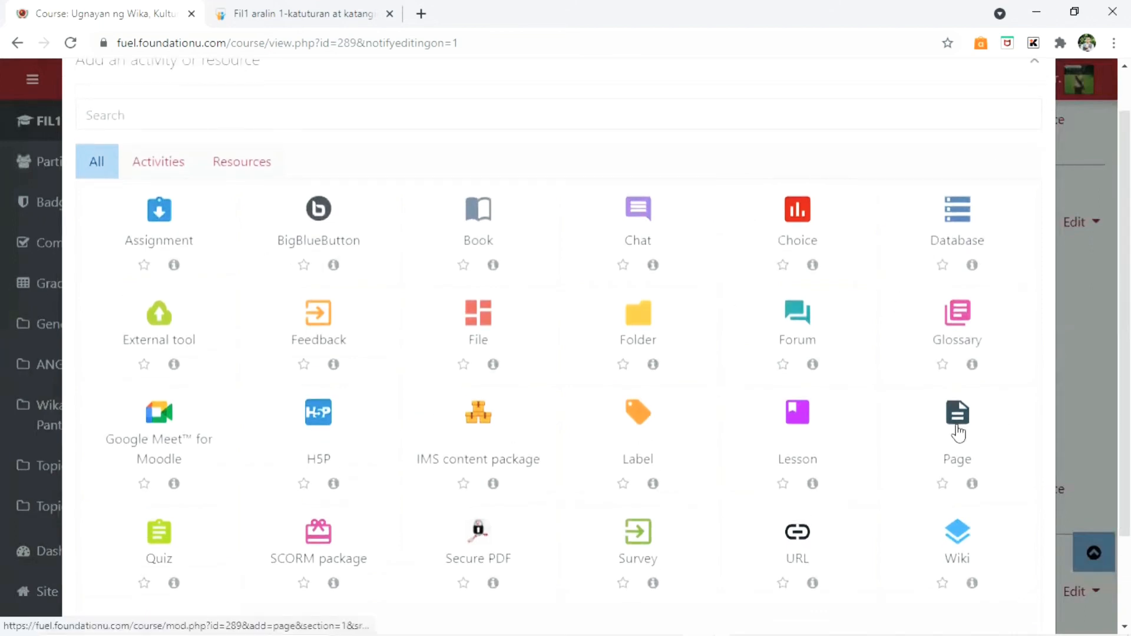
drag(1124, 321, 1125, 367)
scroll(854, 228, up, 1)
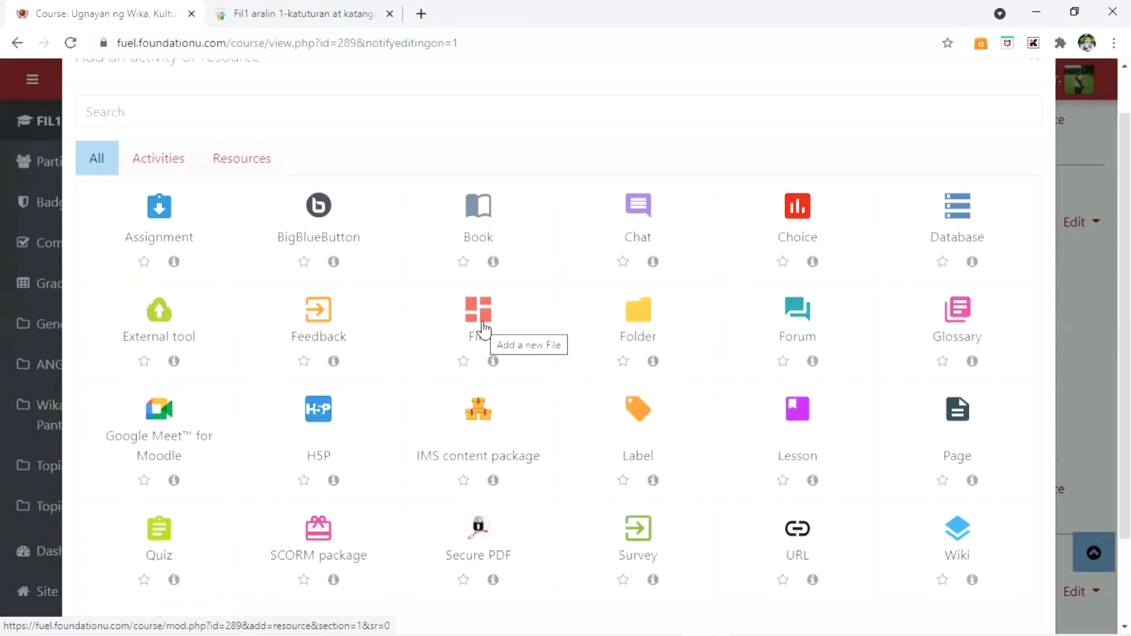
scroll(1054, 153, up, 1)
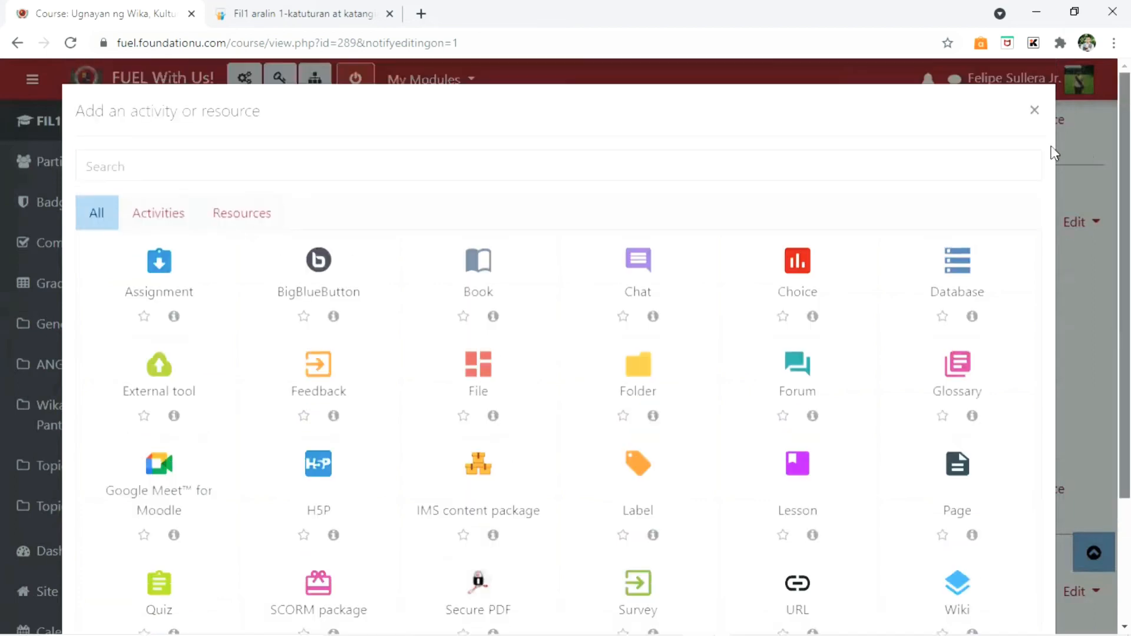
click(1033, 110)
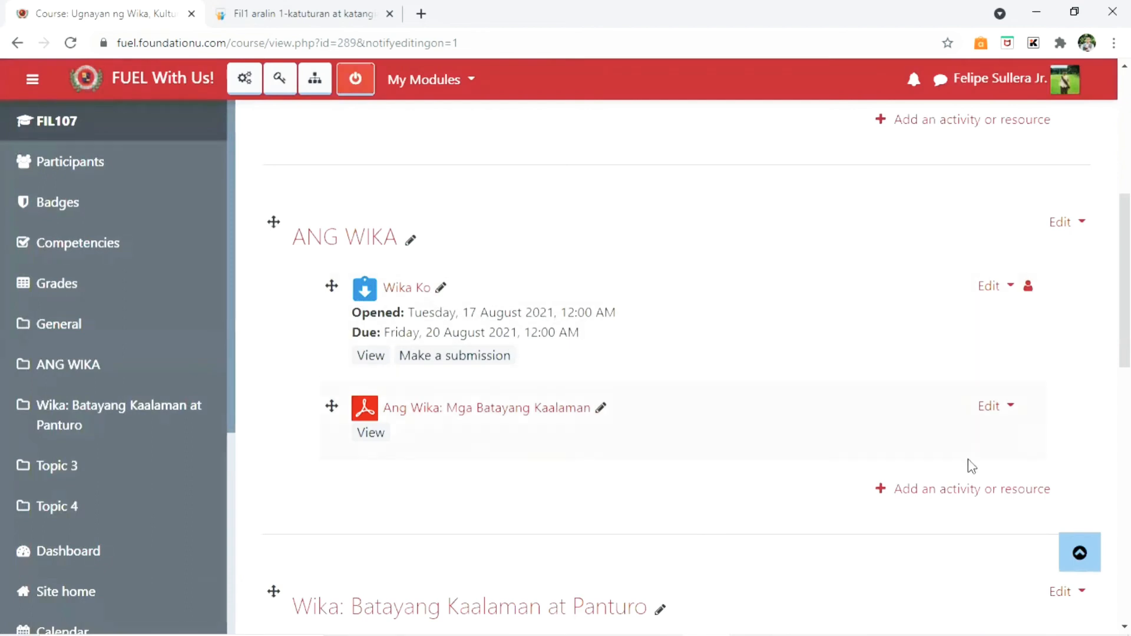
- Reopen the ANG WIKA section's activity and resource chooser, look over the available types, and close it
click(946, 490)
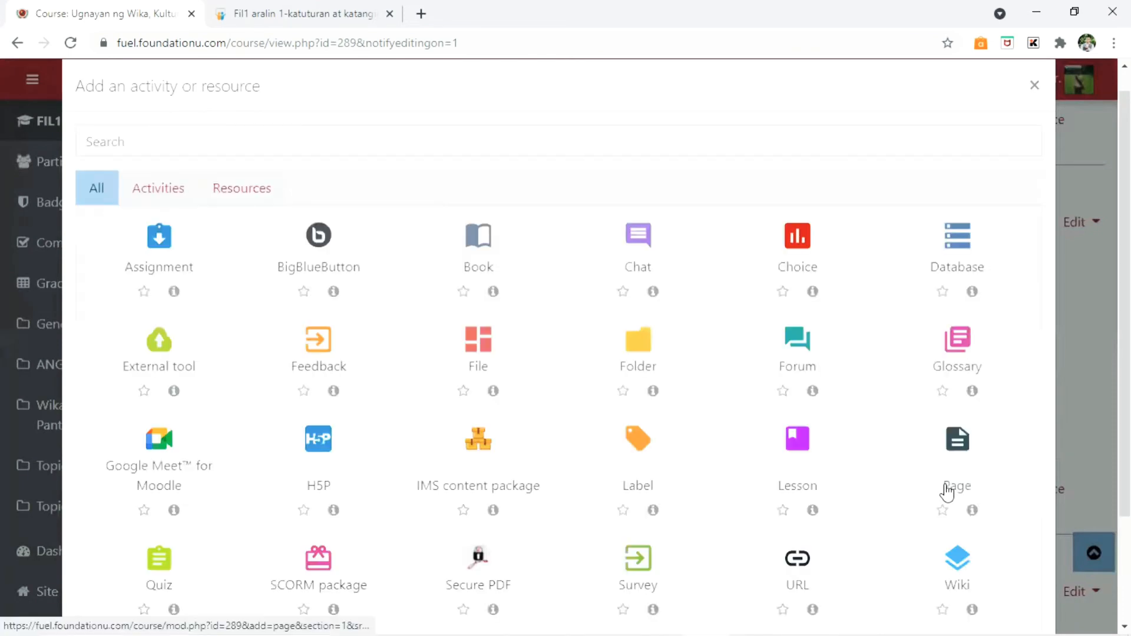
click(1034, 85)
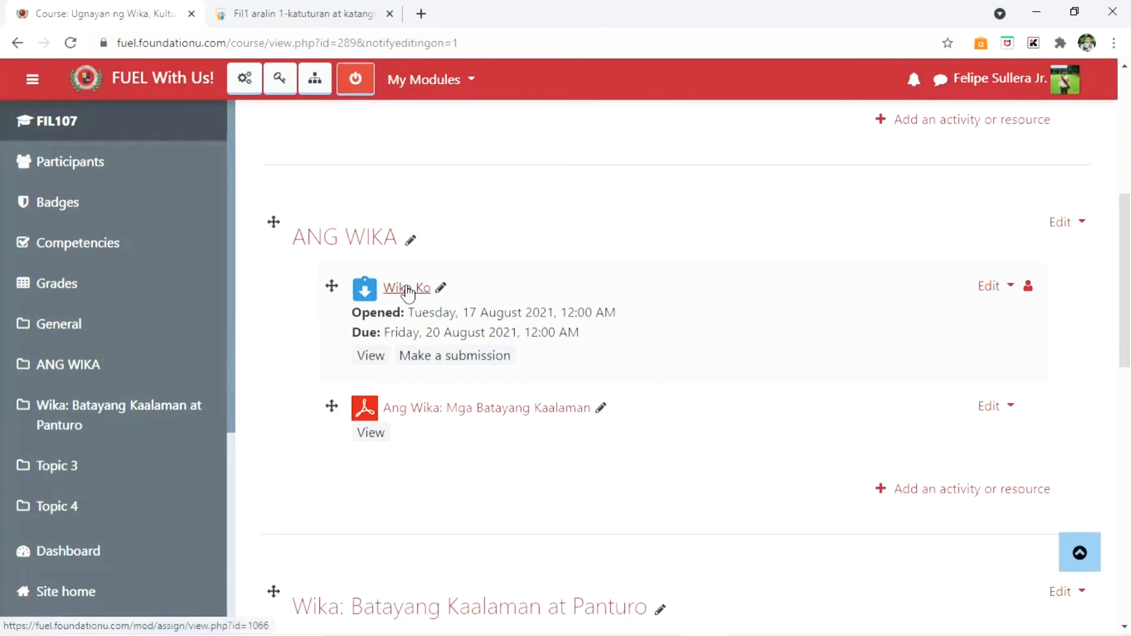
- Open the Wika Ko assignment's settings for editing and examine its name and description
click(1005, 289)
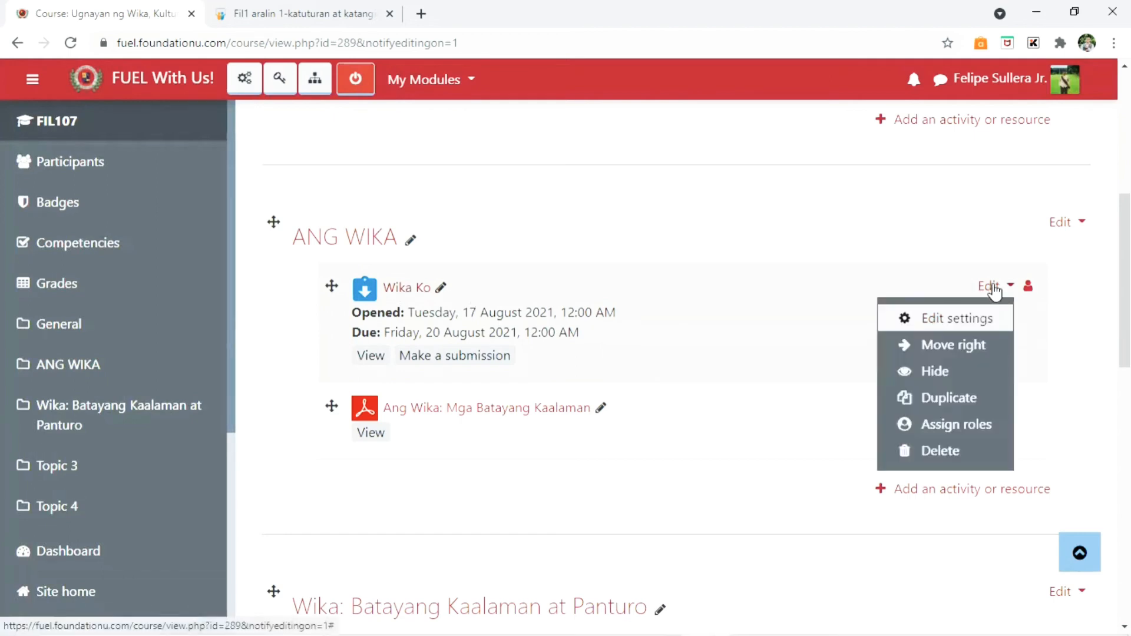
click(950, 318)
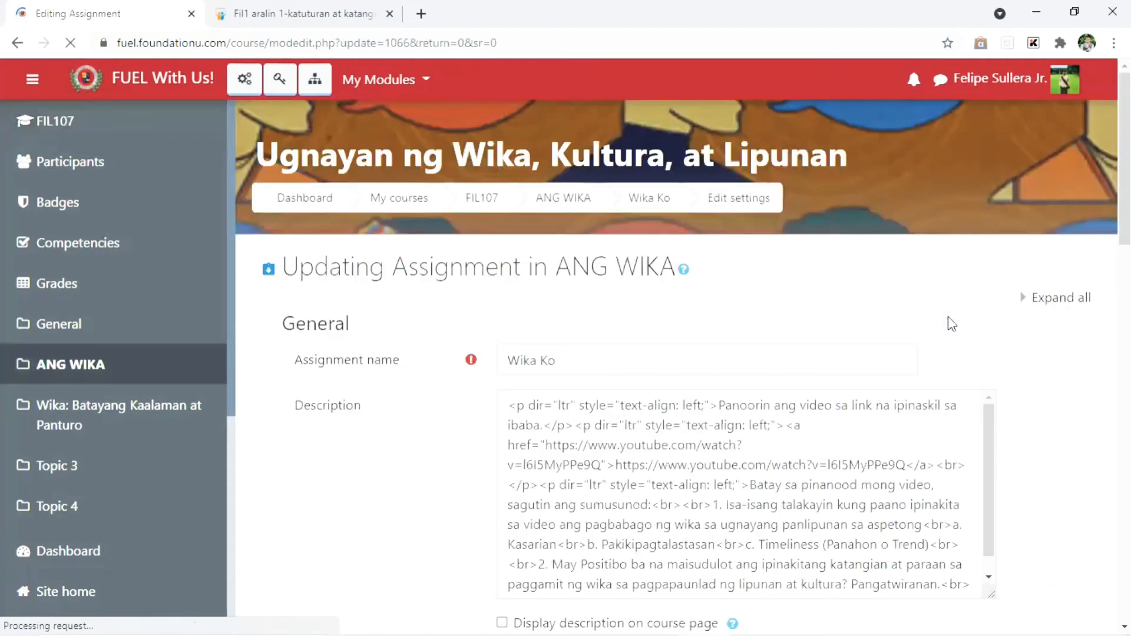
drag(1127, 183, 1127, 242)
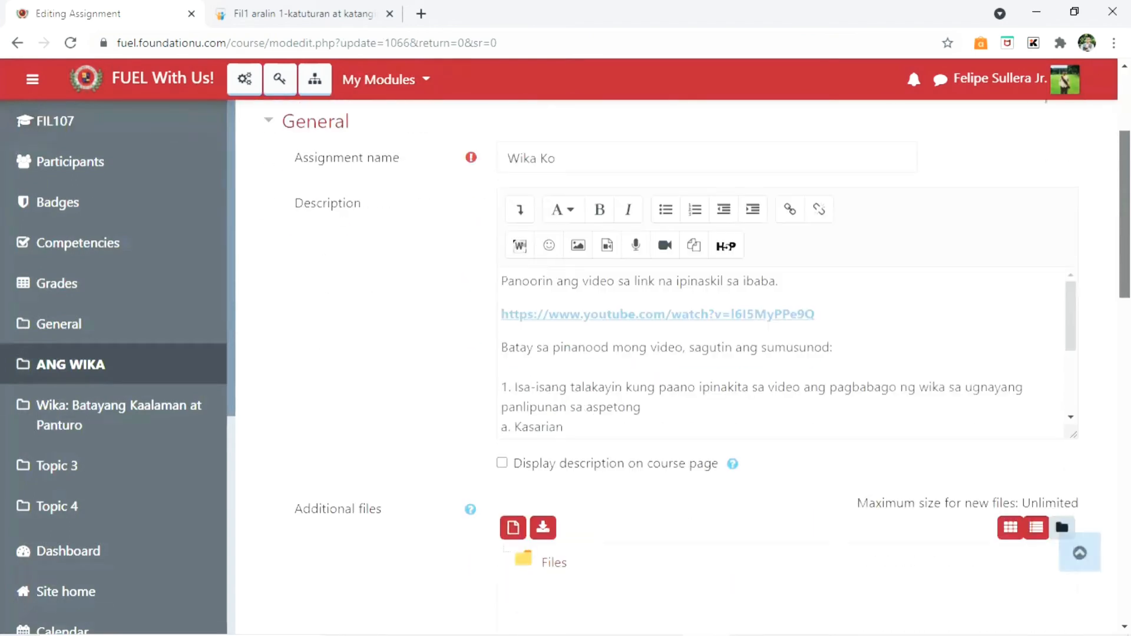
mouse_move(1070, 303)
mouse_down()
mouse_move(1069, 317)
mouse_move(1082, 292)
mouse_up()
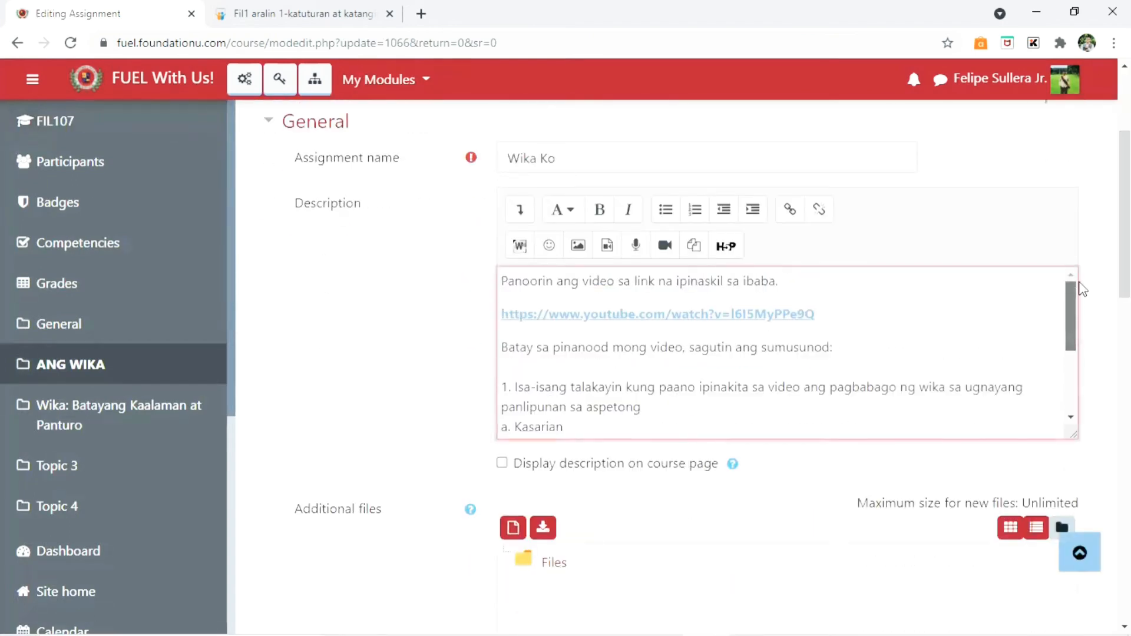
drag(1125, 214, 1125, 204)
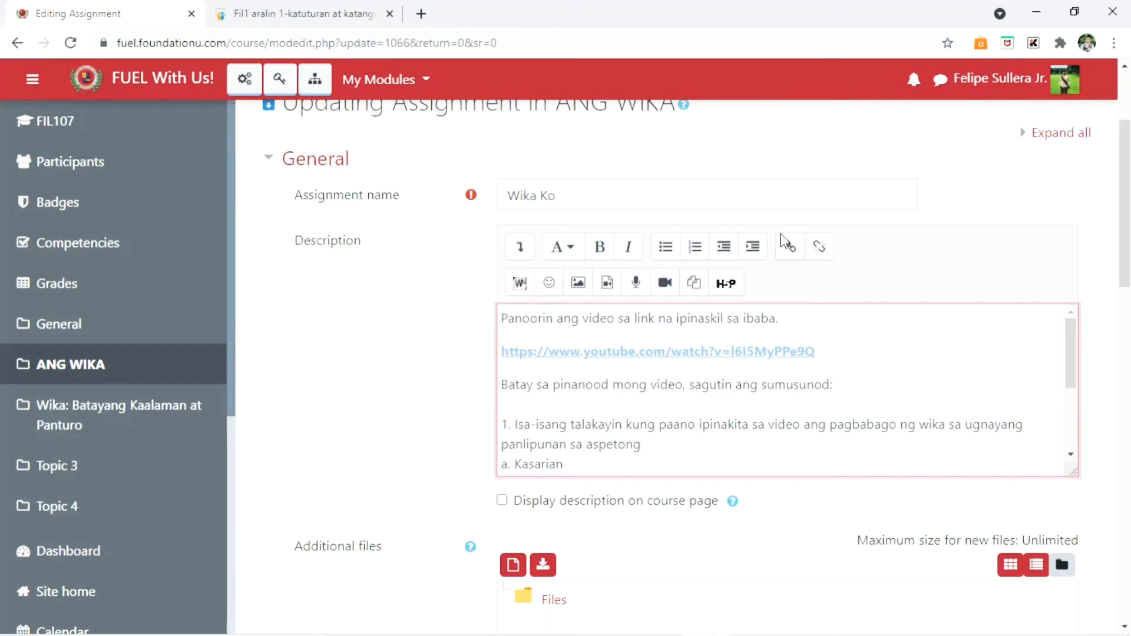
- Inspect the description editor's Create link dialog and its URL field, and leave without adding a link
click(789, 246)
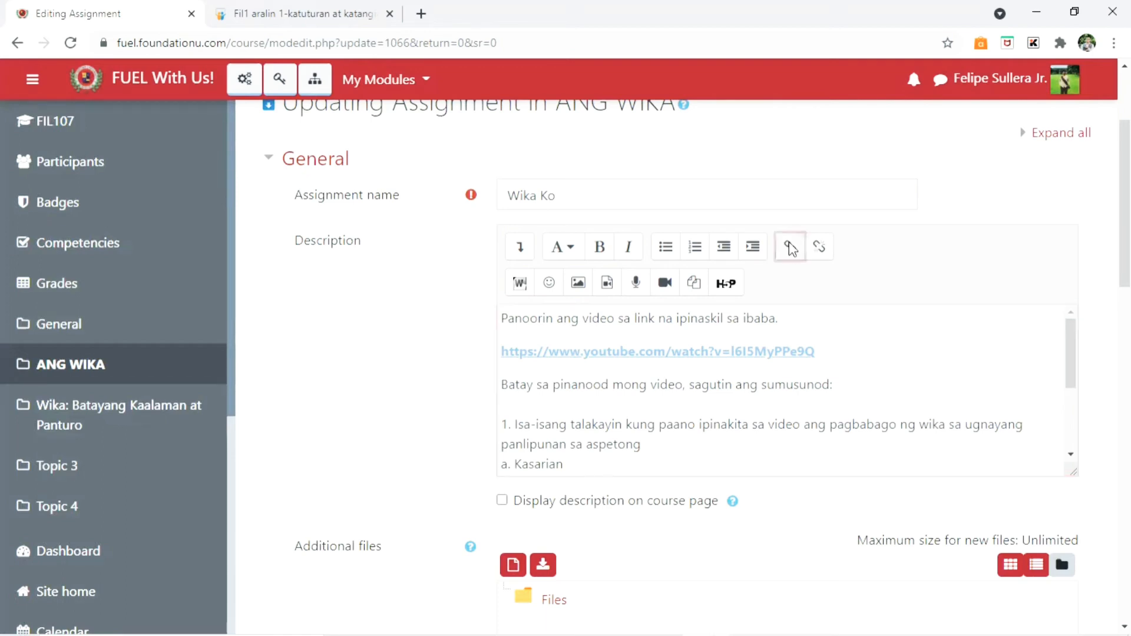
click(474, 351)
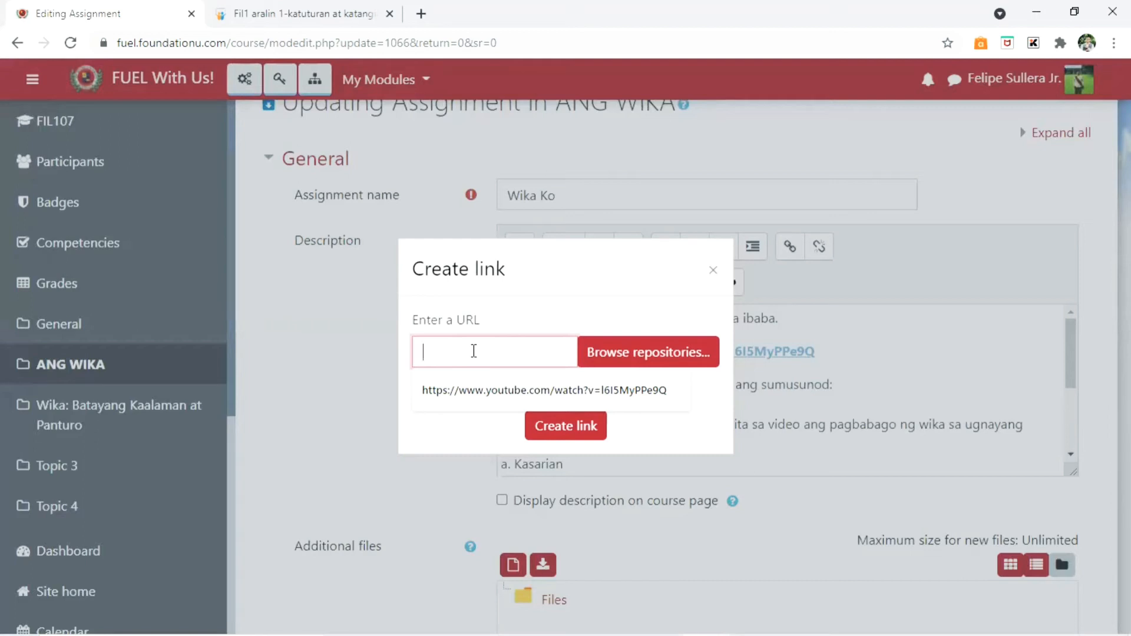
click(716, 272)
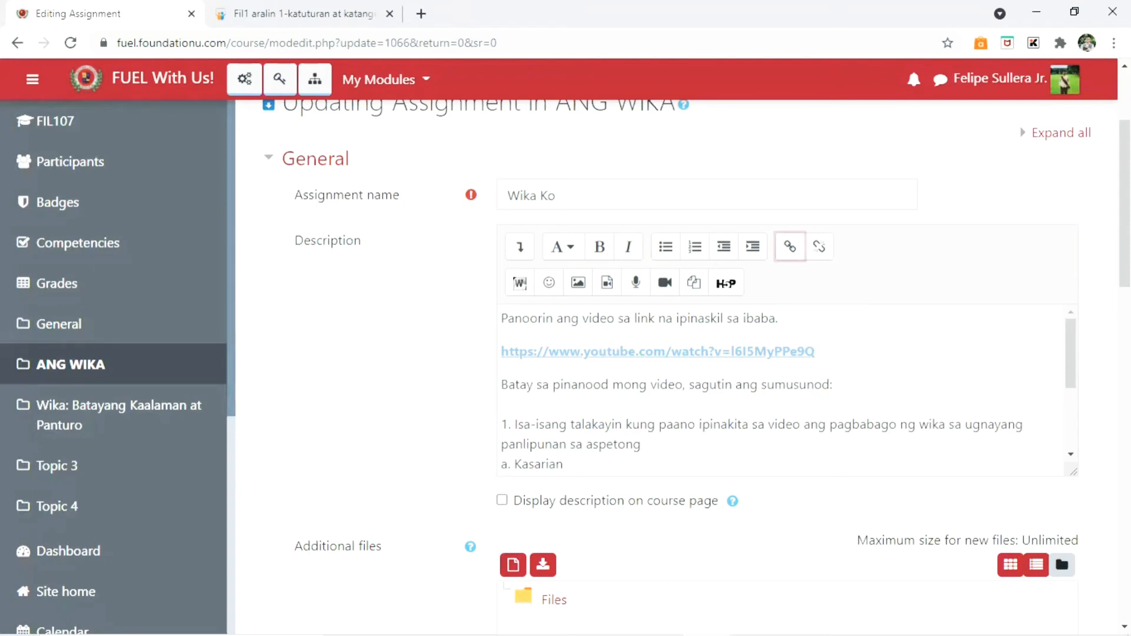
- Read through the Wika Ko assignment's description down to its last question
scroll(1069, 330, down, 1)
drag(1070, 293, 1042, 287)
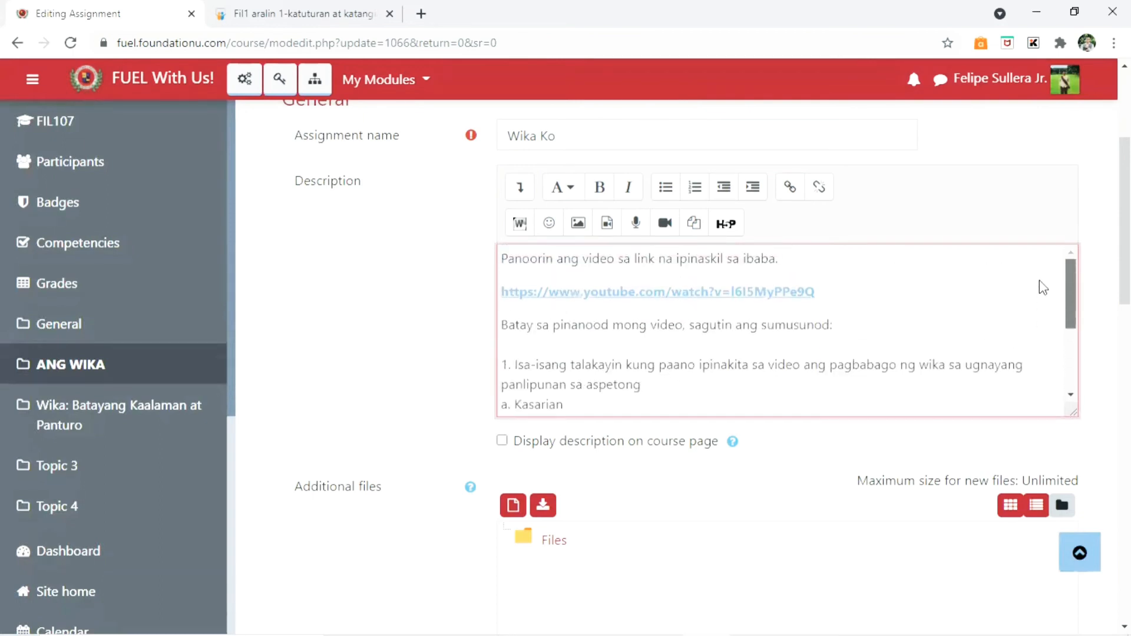
drag(1042, 288, 1046, 360)
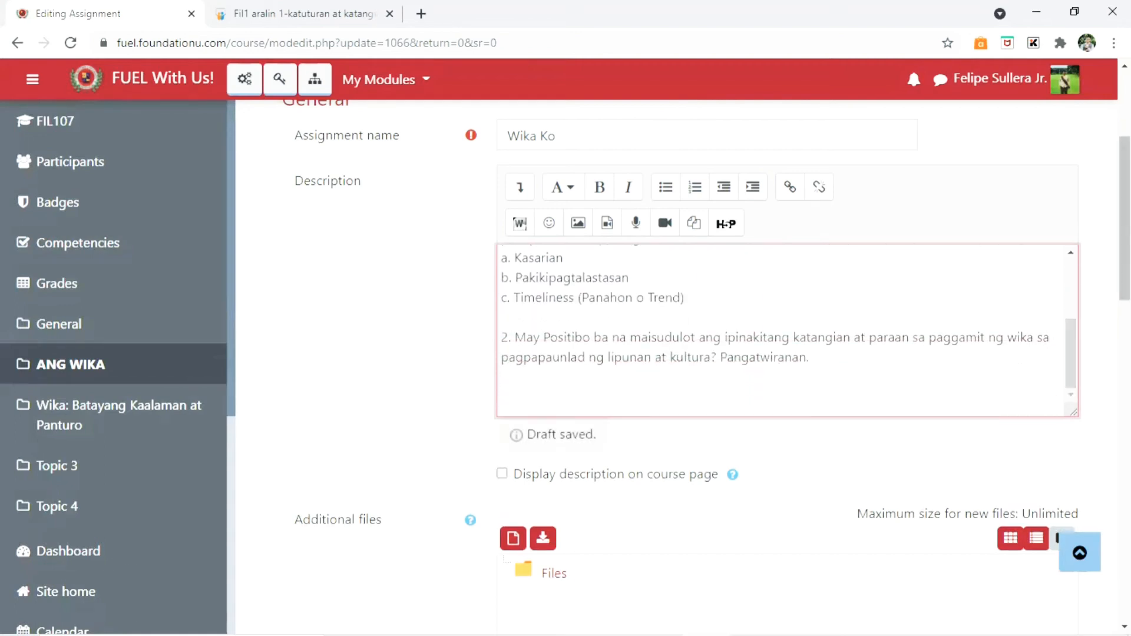
- Examine the assignment's Availability settings: submission start, due date, cut-off date and grading reminder
scroll(683, 365, down, 3)
scroll(683, 365, down, 5)
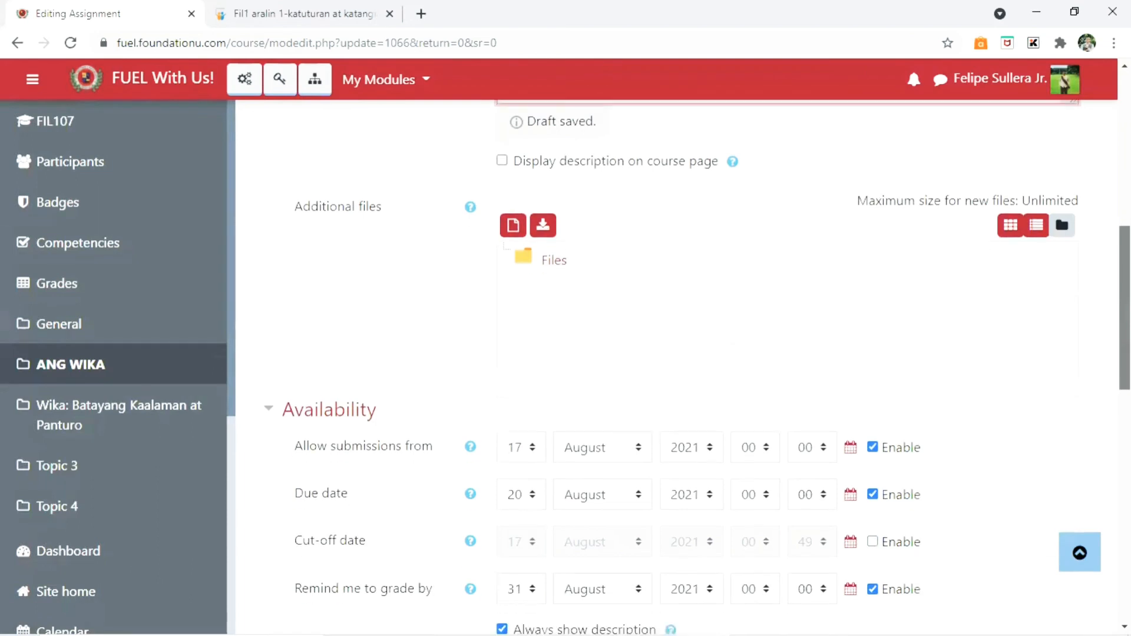
scroll(348, 185, down, 3)
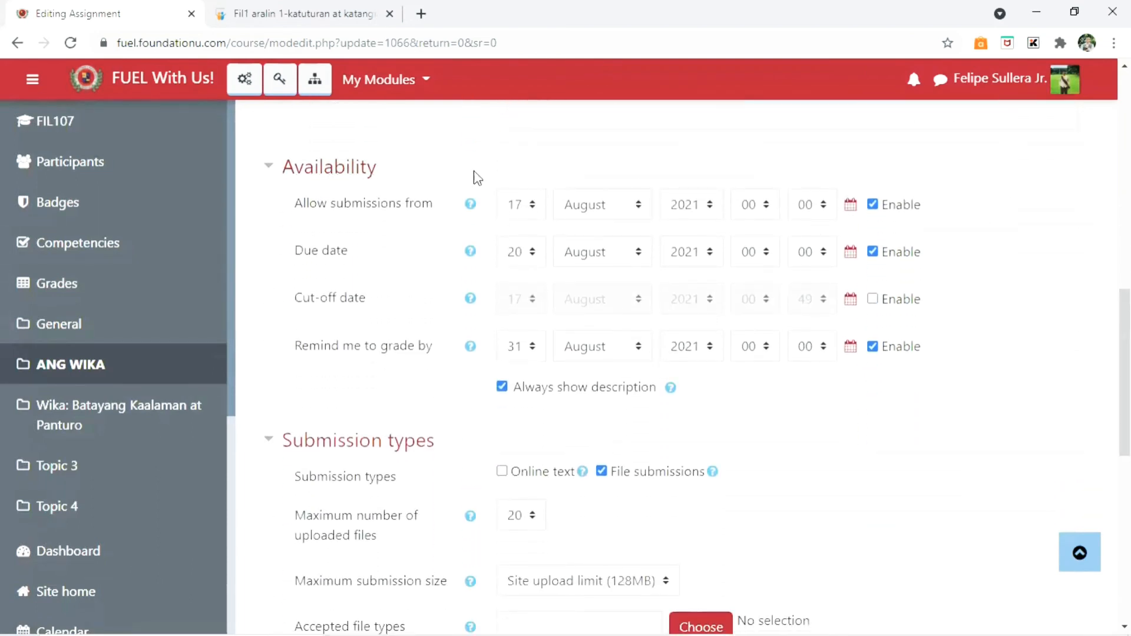
click(307, 168)
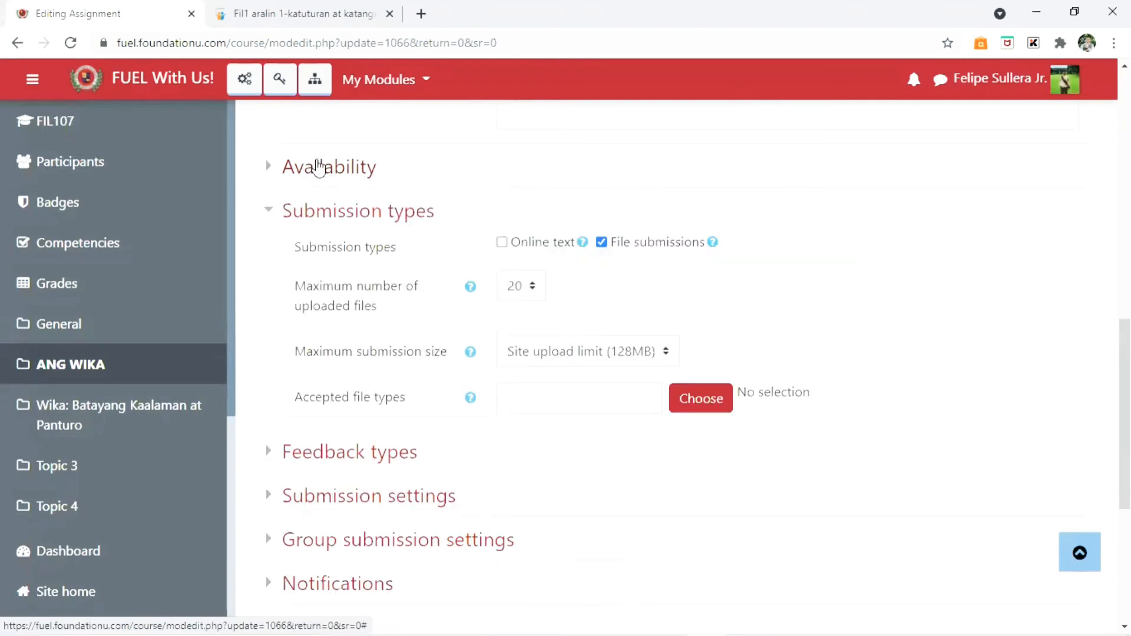
click(318, 168)
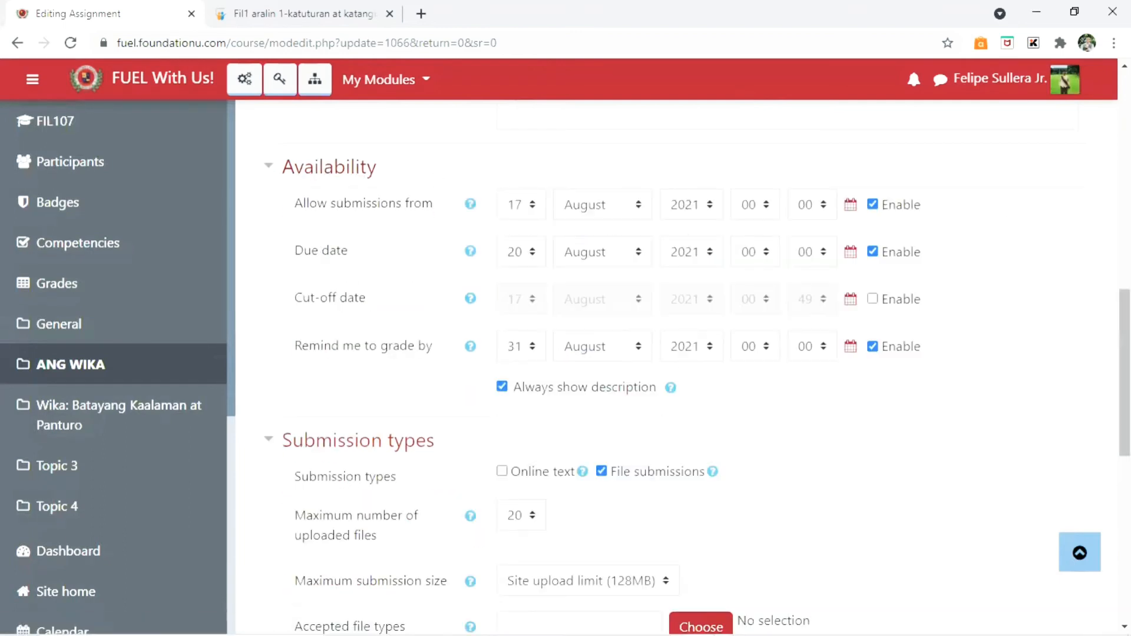
scroll(1060, 228, up, 1)
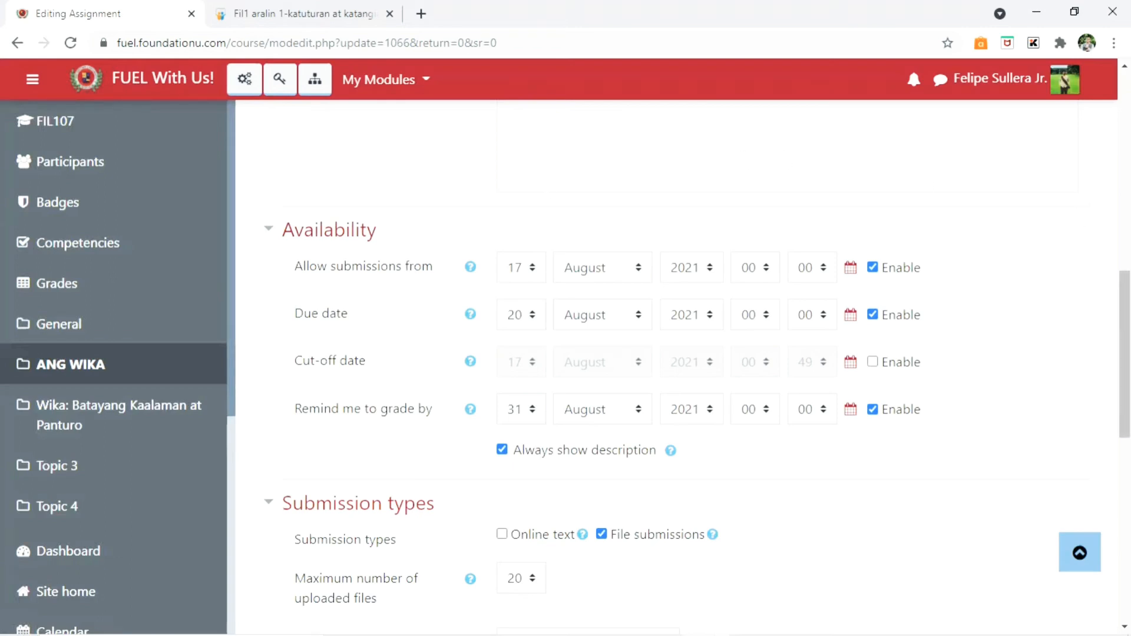
mouse_move(1125, 307)
mouse_down()
mouse_move(1124, 294)
mouse_move(1125, 306)
mouse_up()
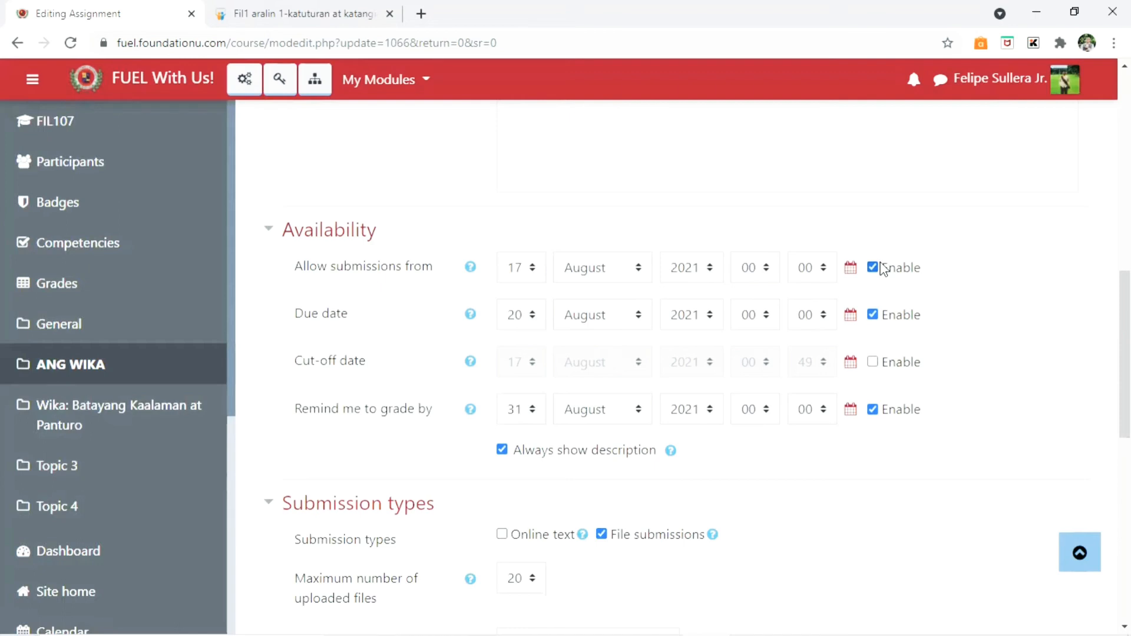
scroll(1124, 353, up, 1)
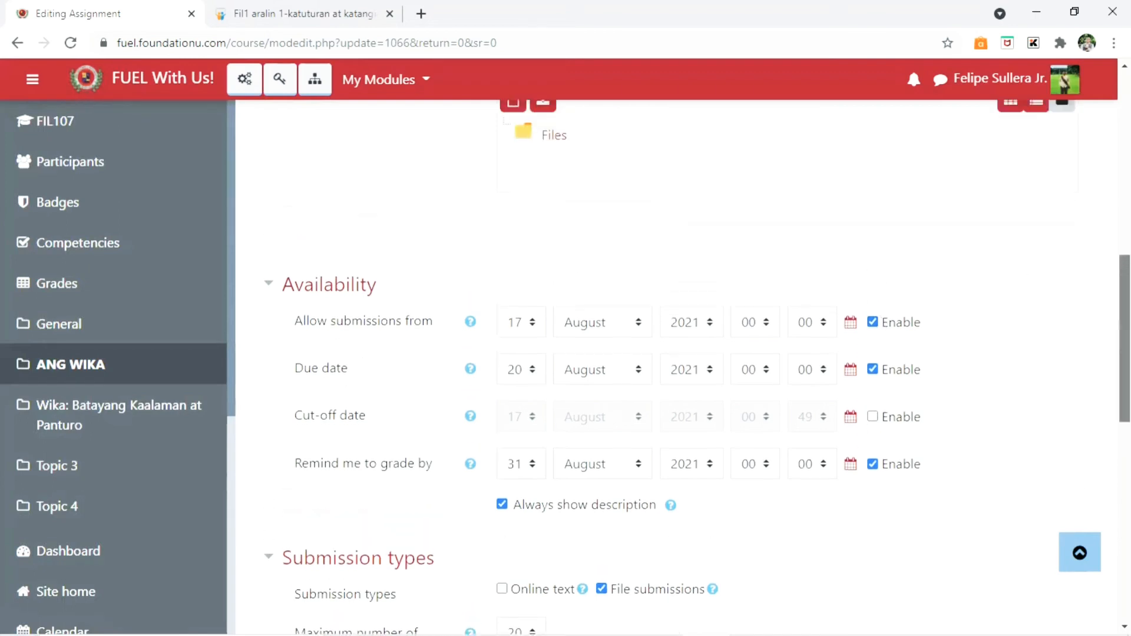
scroll(696, 367, down, 2)
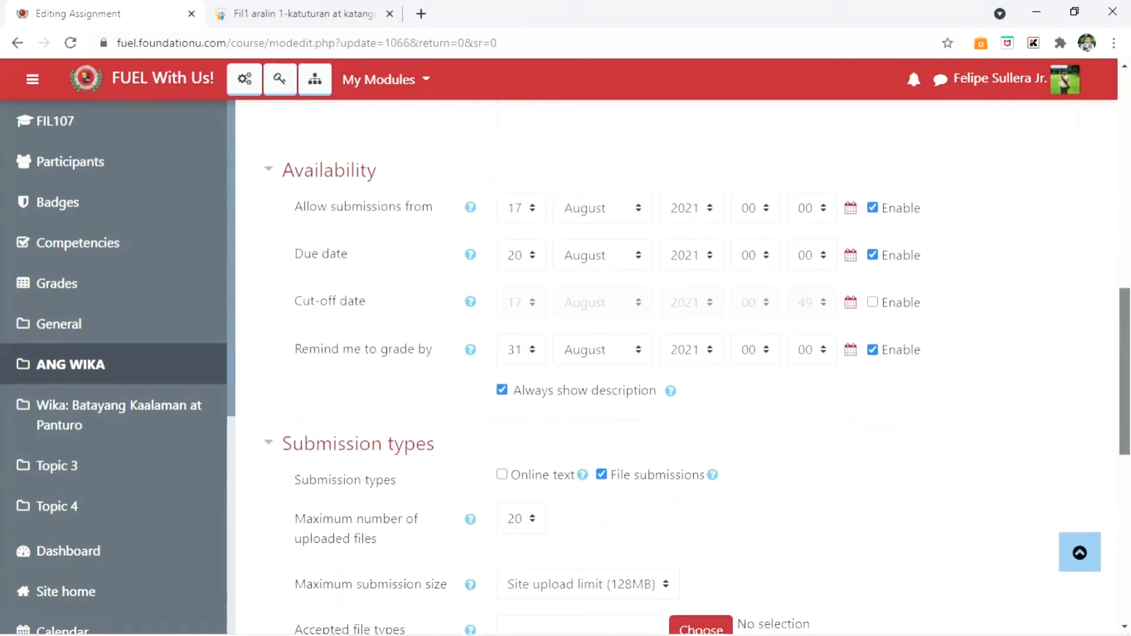
scroll(696, 368, down, 2)
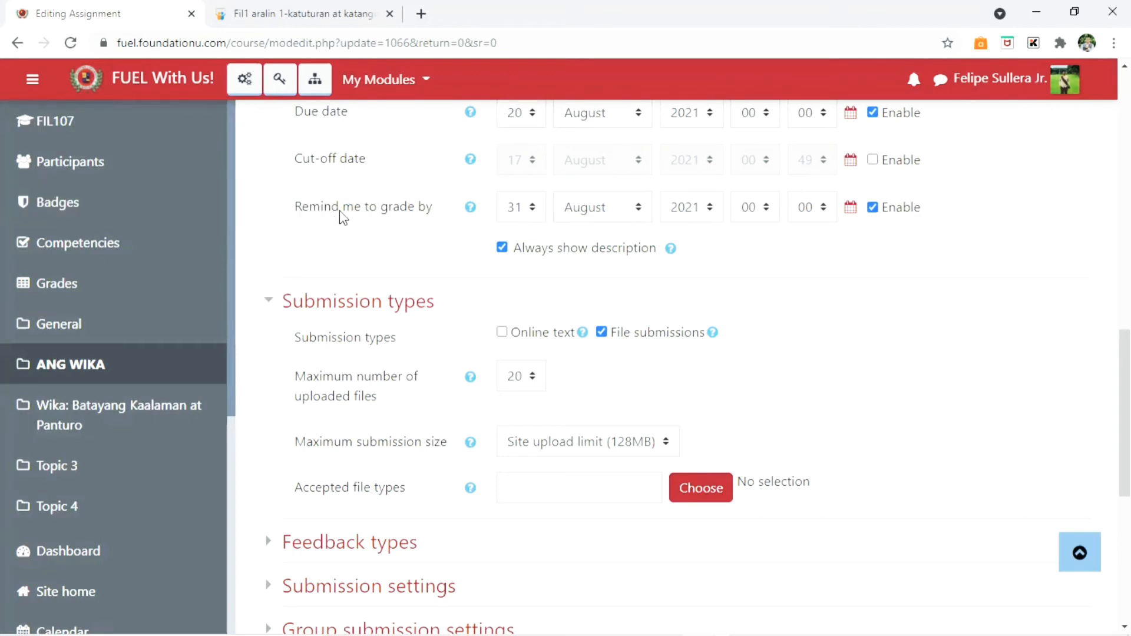
scroll(533, 254, up, 2)
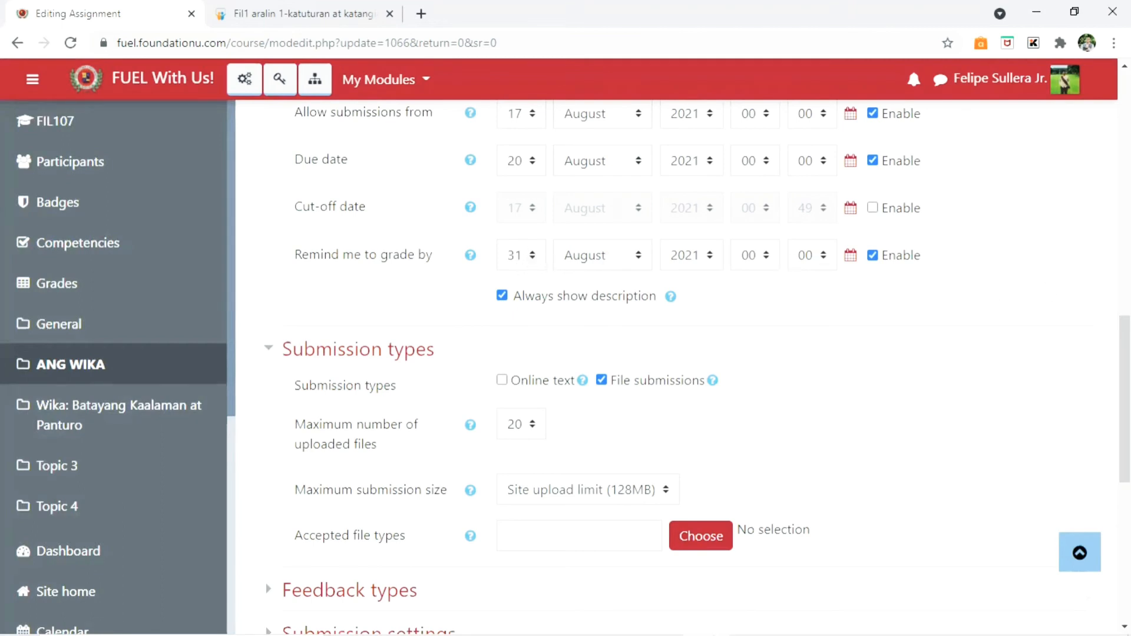
- Examine the Submission types settings, including the submission format, number of uploaded files, maximum size and accepted file types
scroll(651, 334, down, 3)
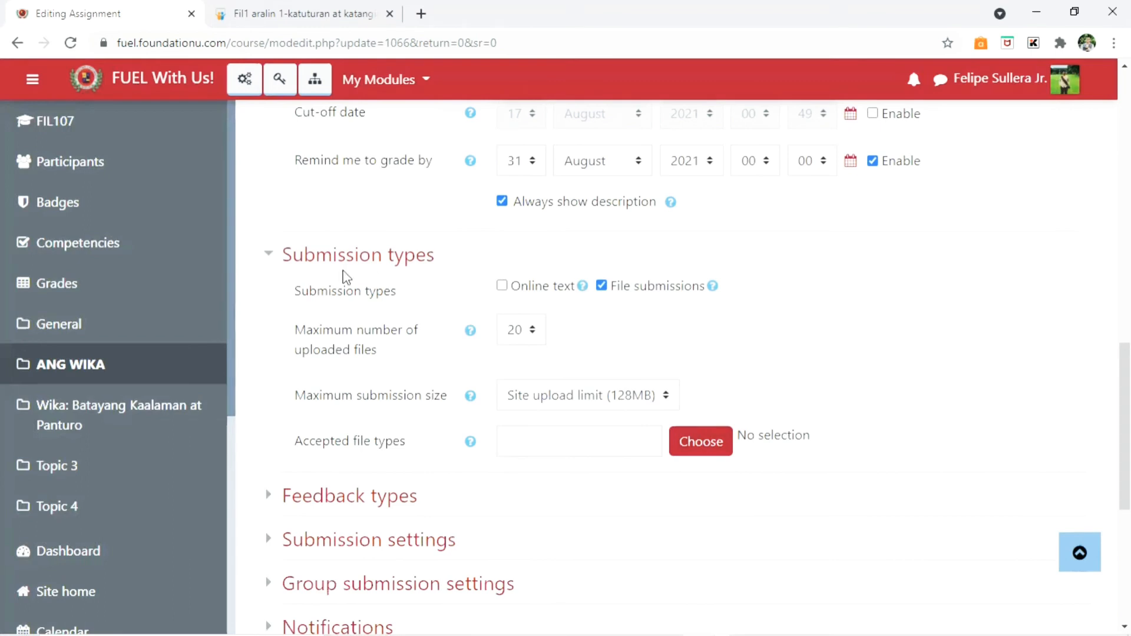
click(337, 258)
click(338, 259)
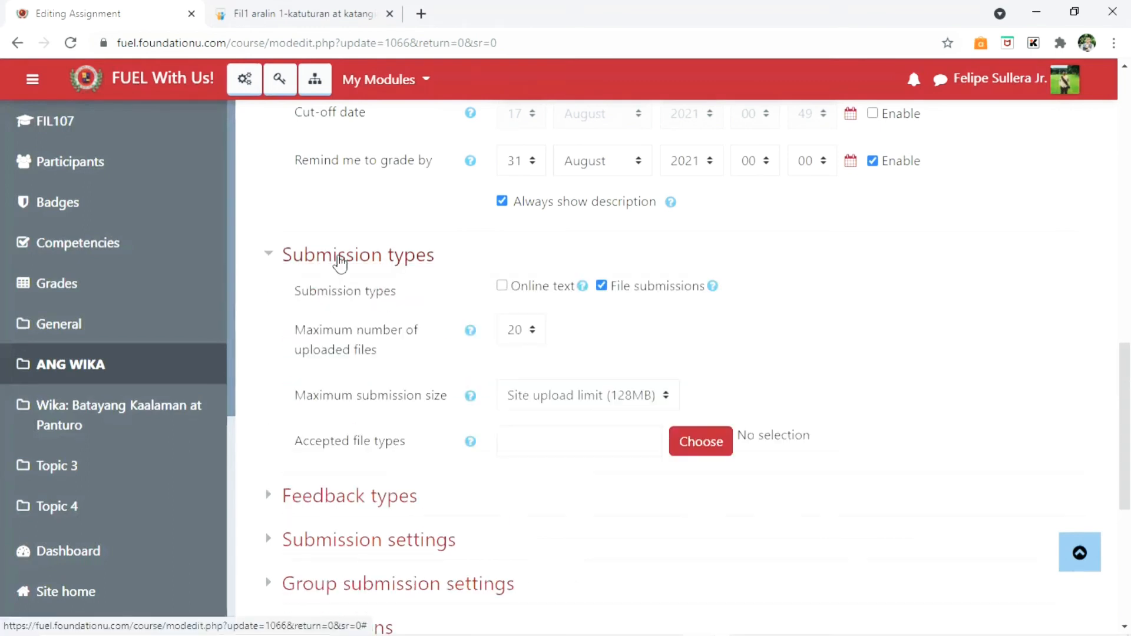
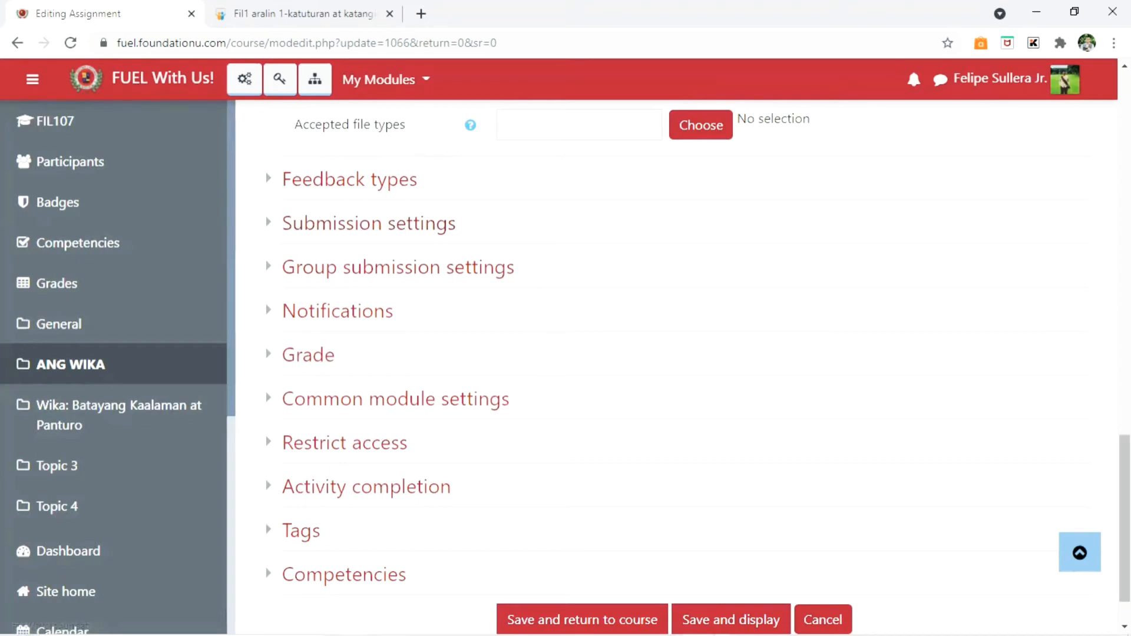
- Expand the assignment's Activity completion settings and review the available completion tracking options
scroll(677, 365, down, 1)
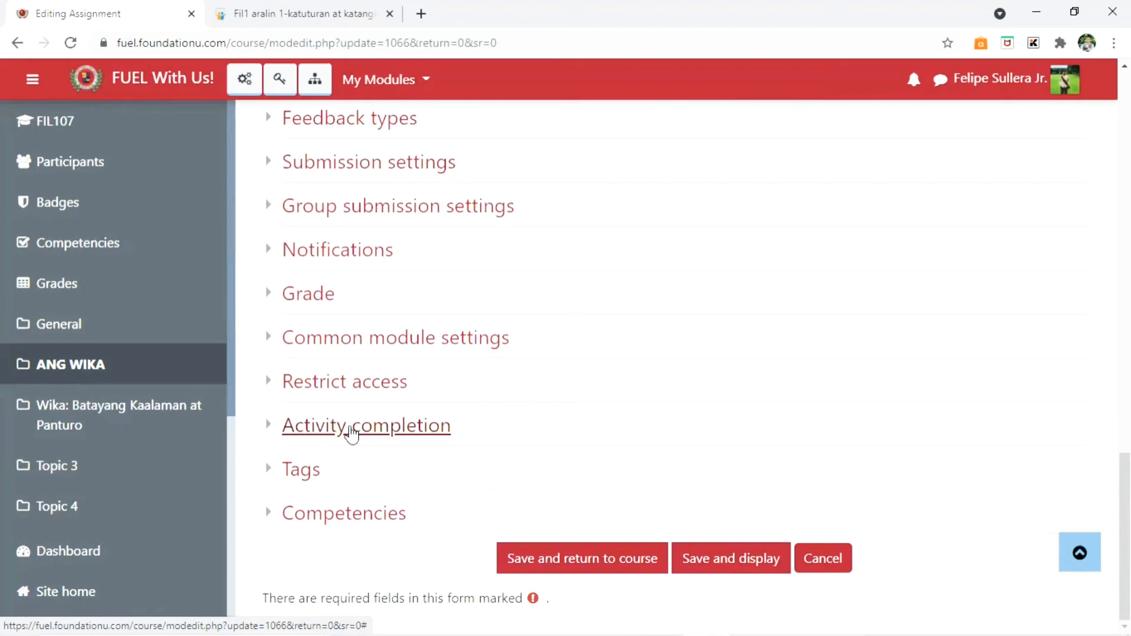
click(352, 435)
scroll(352, 435, down, 1)
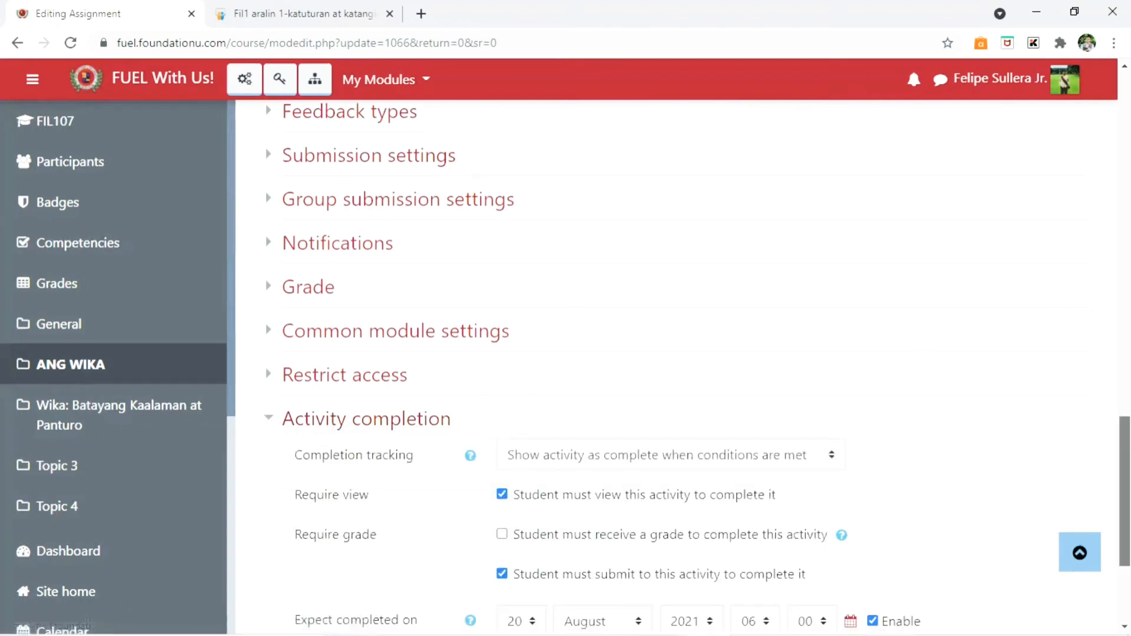
scroll(411, 290, down, 3)
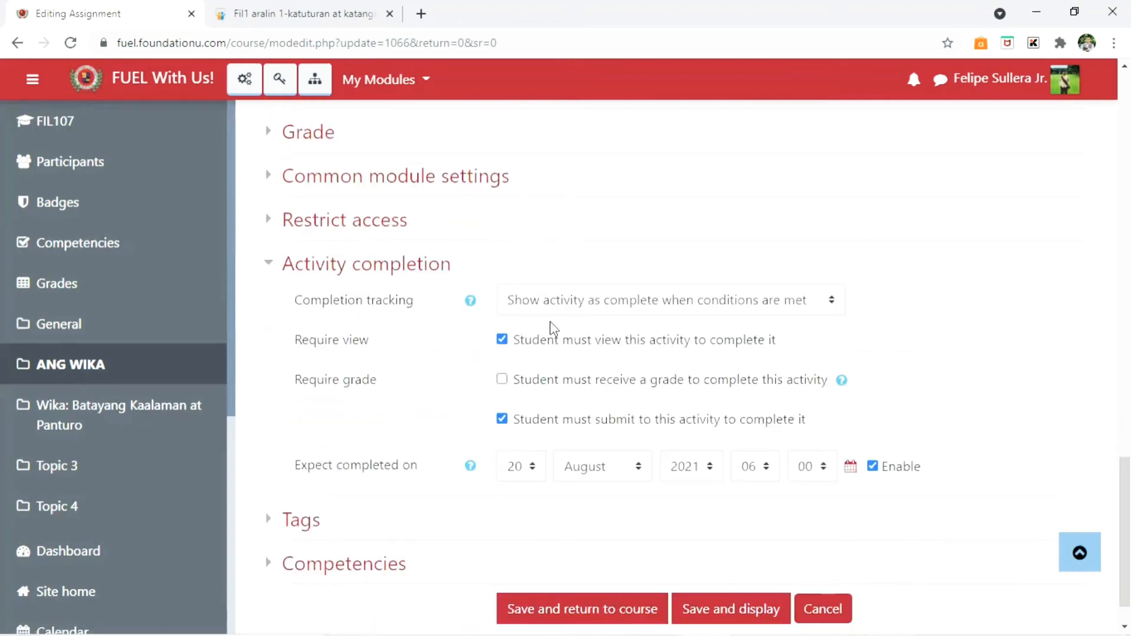
click(833, 308)
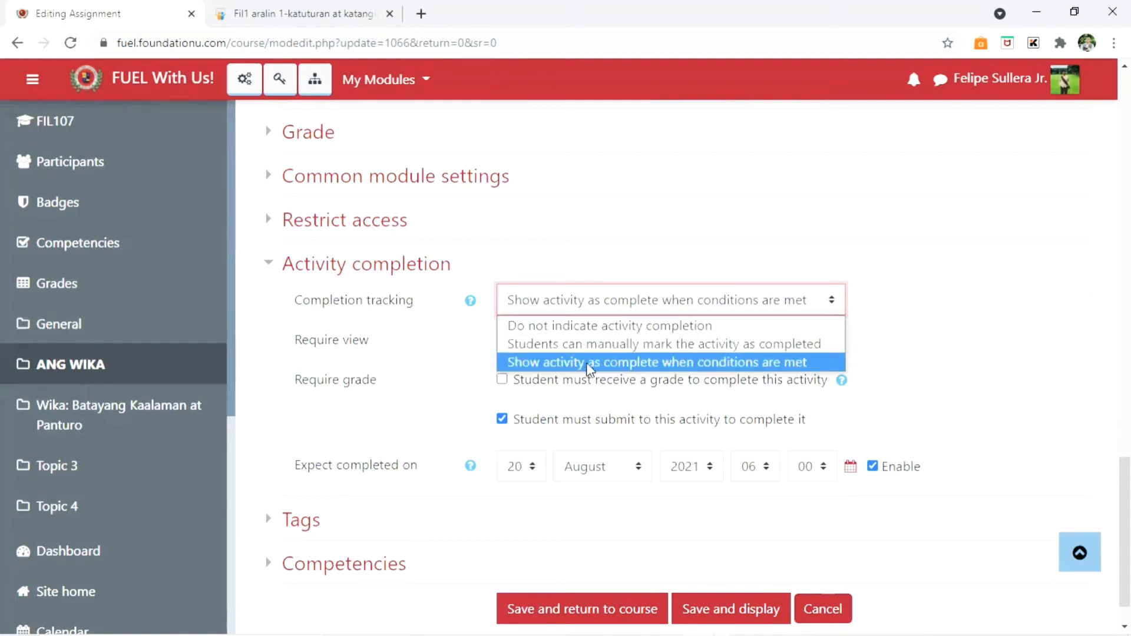
click(970, 342)
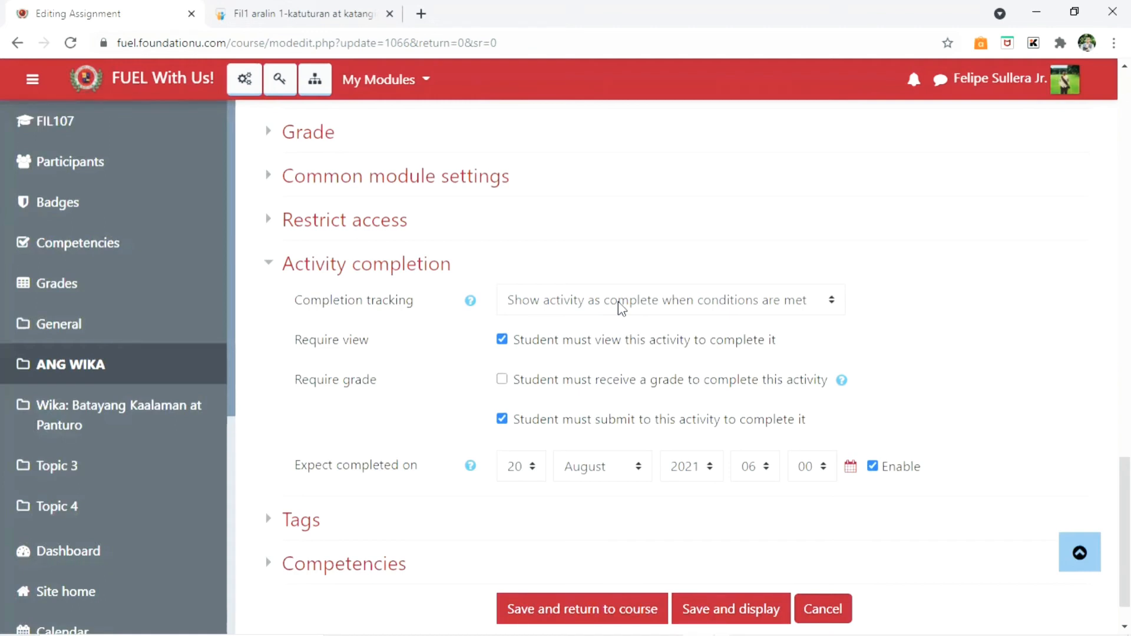
- Choose "Show activity as complete when conditions are met" for completion tracking and review the completion conditions
scroll(620, 308, up, 1)
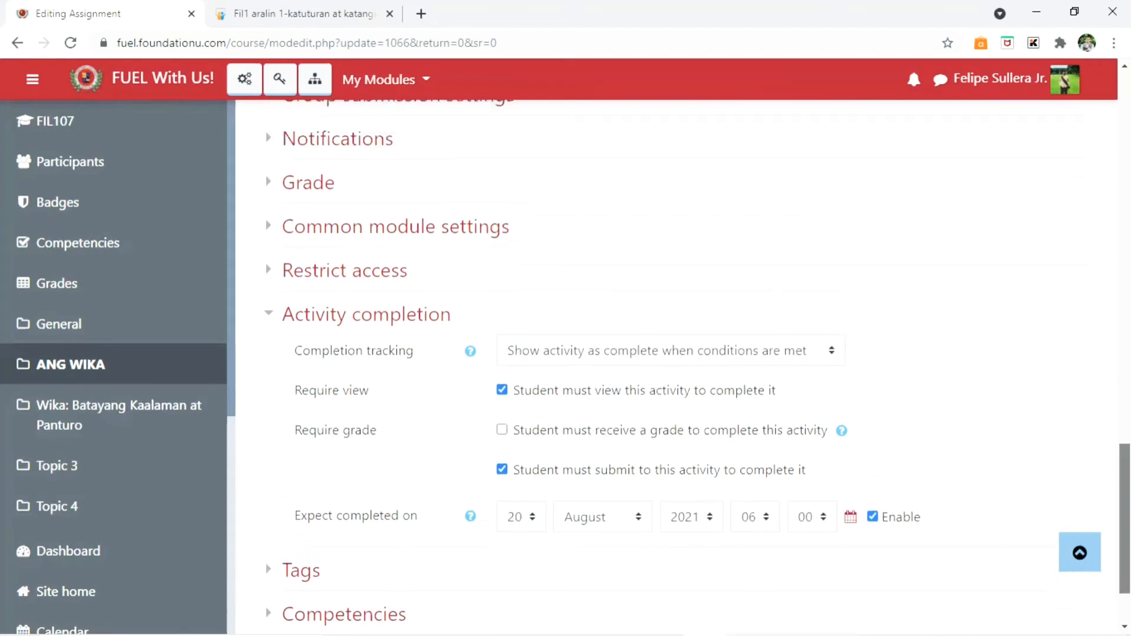
click(569, 357)
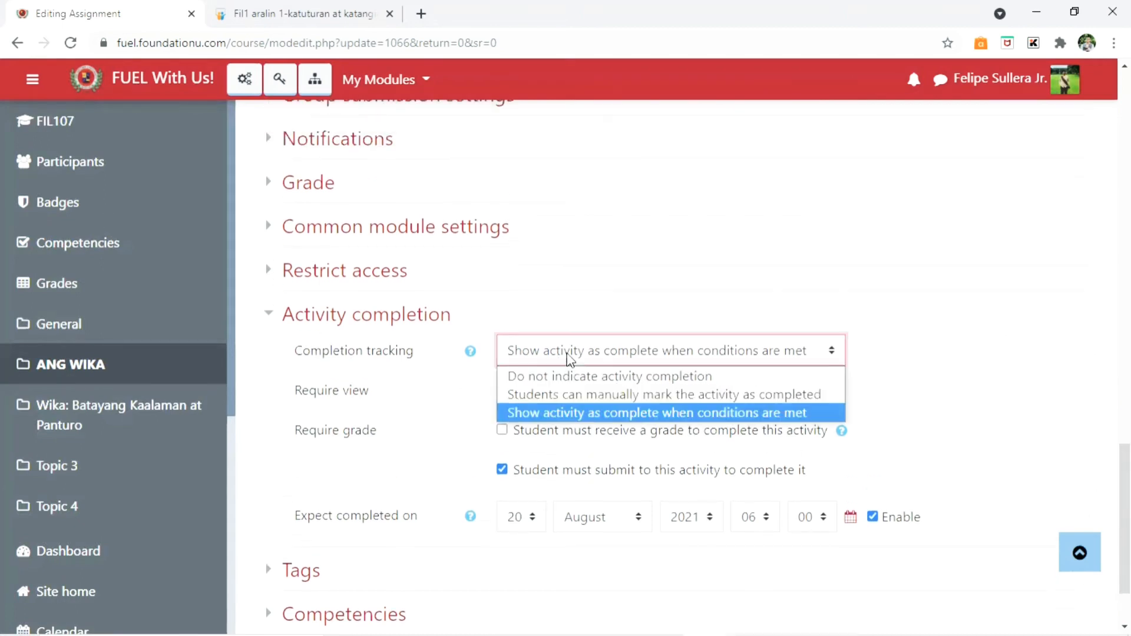
click(563, 412)
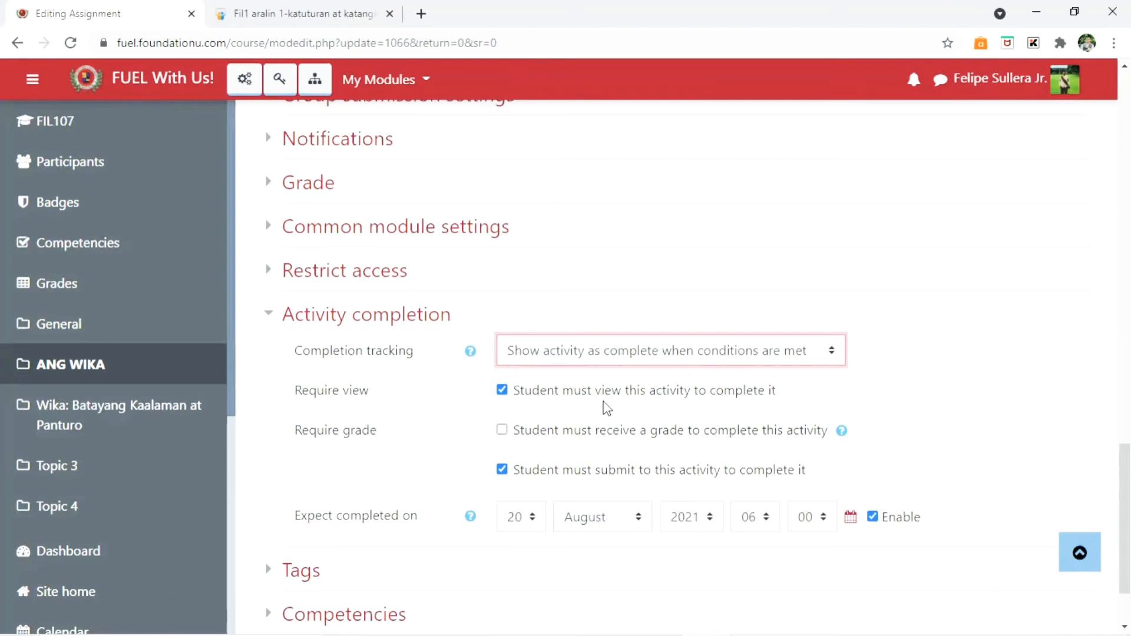
scroll(530, 353, down, 2)
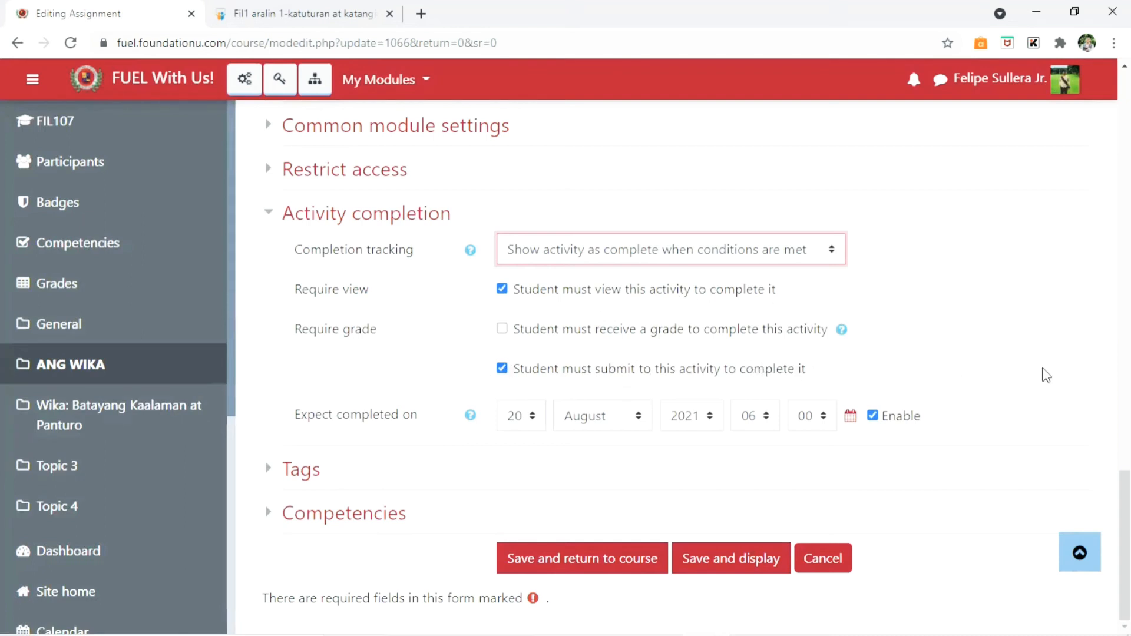
scroll(1090, 165, up, 20)
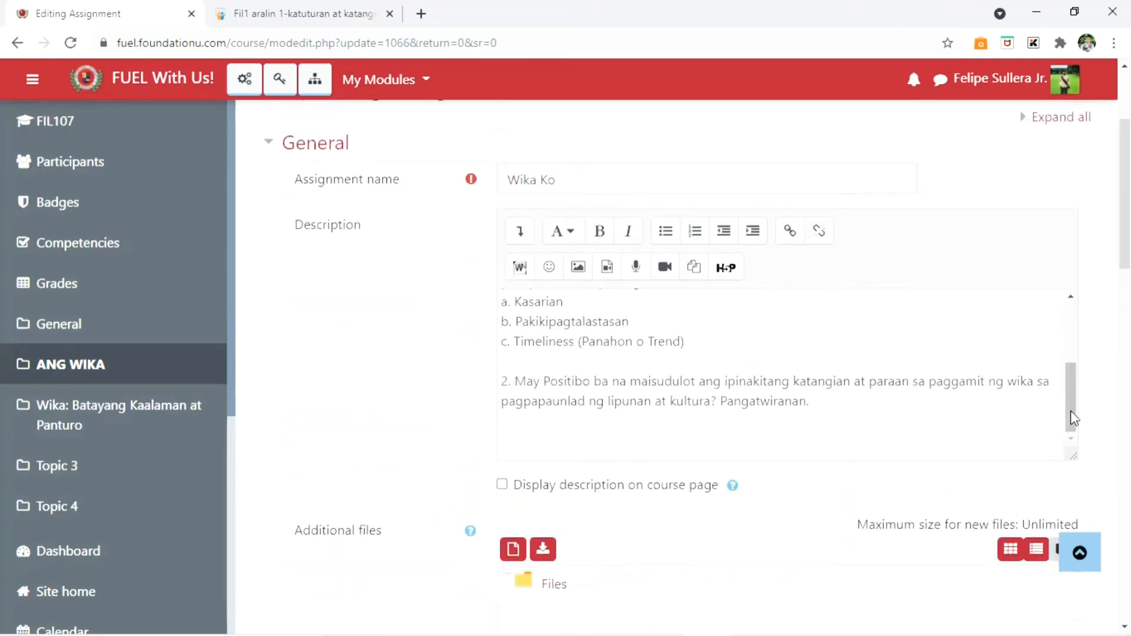
- Review the assignment's description, Availability dates and activity completion conditions
mouse_move(1069, 411)
mouse_down()
mouse_move(1052, 336)
mouse_move(1054, 424)
mouse_up()
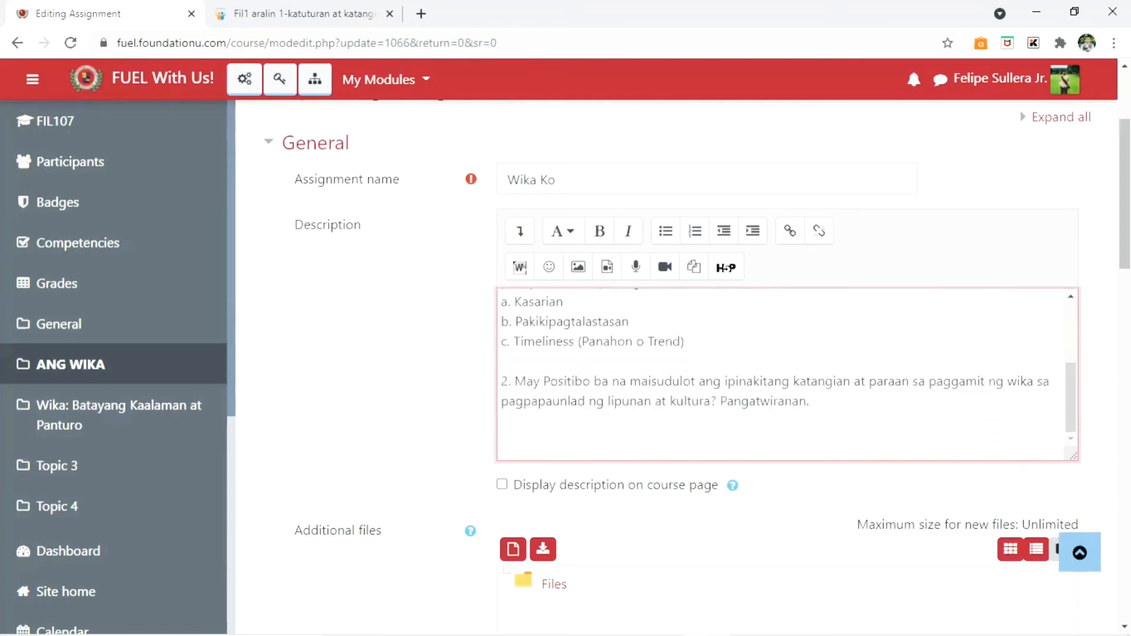
drag(1124, 217, 1070, 524)
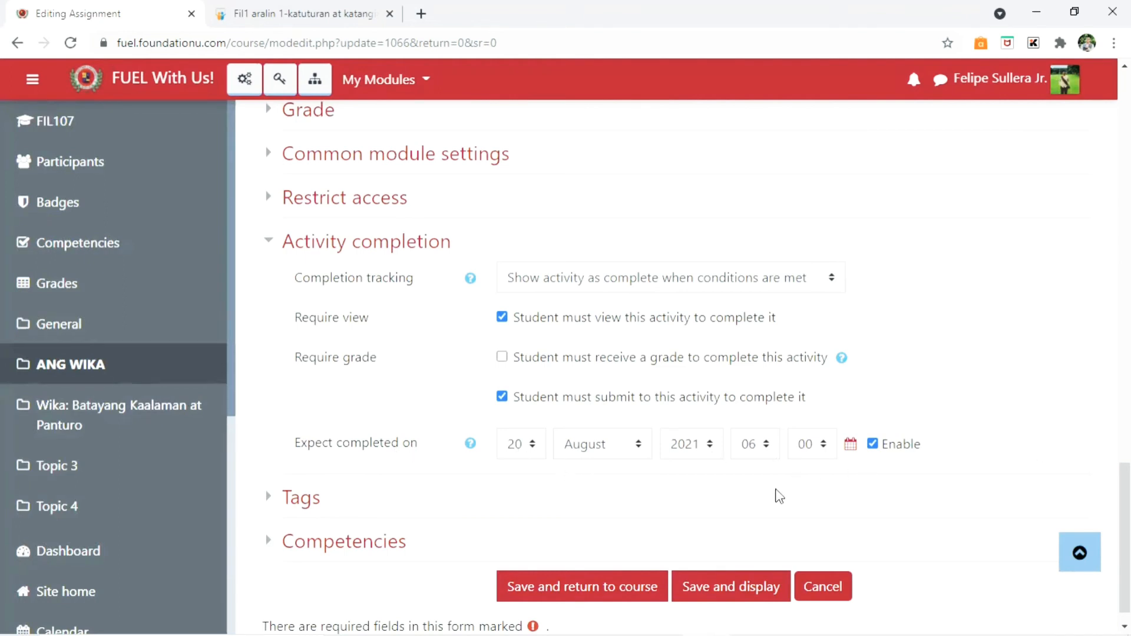
drag(1125, 519, 1125, 281)
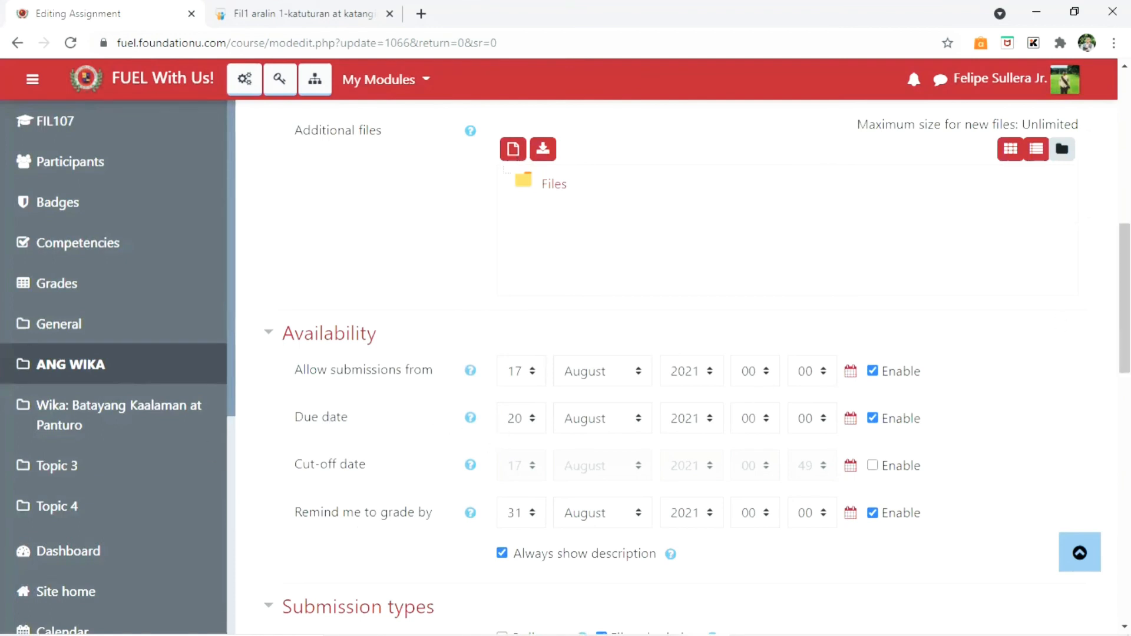
drag(1125, 297, 1124, 545)
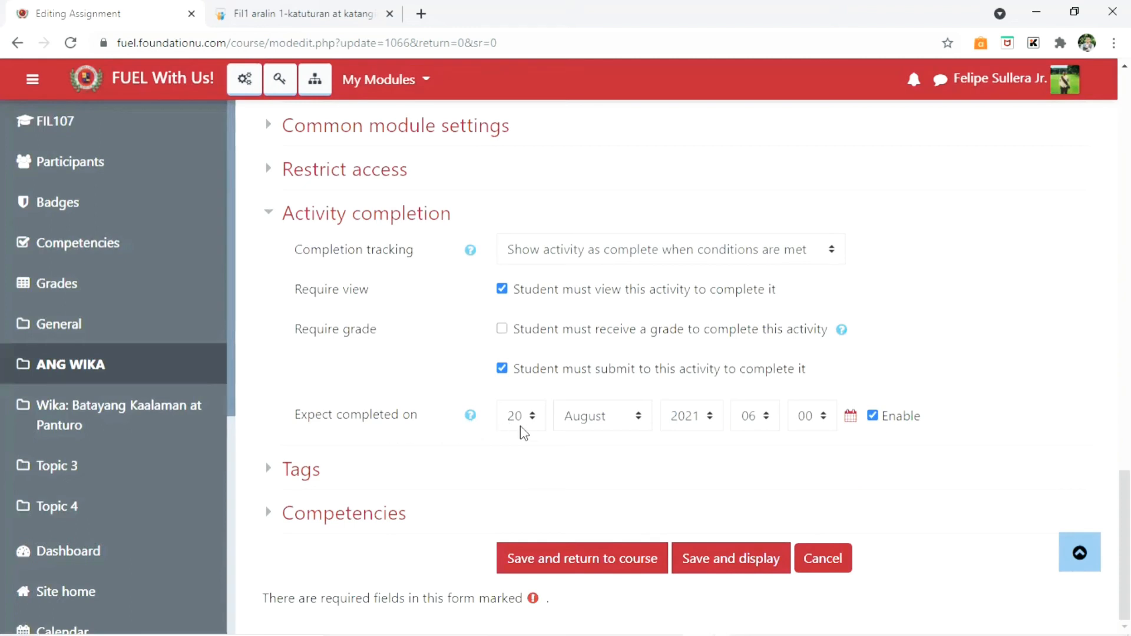
- Expand the assignment's Competencies settings and set the action upon activity completion to Attach evidence
click(360, 519)
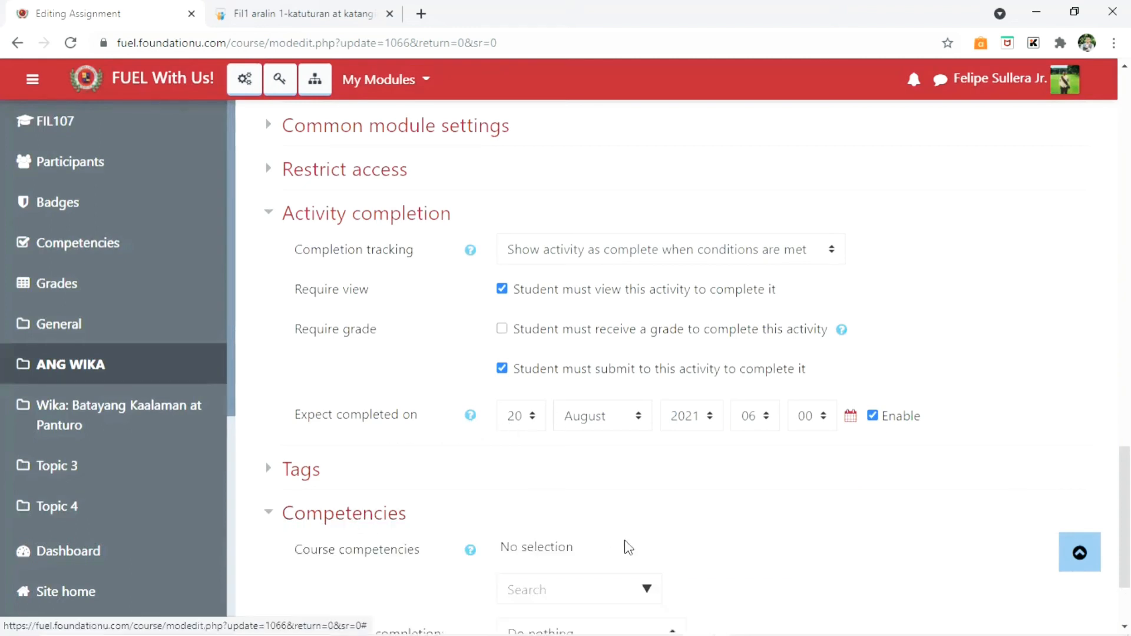
scroll(683, 365, down, 2)
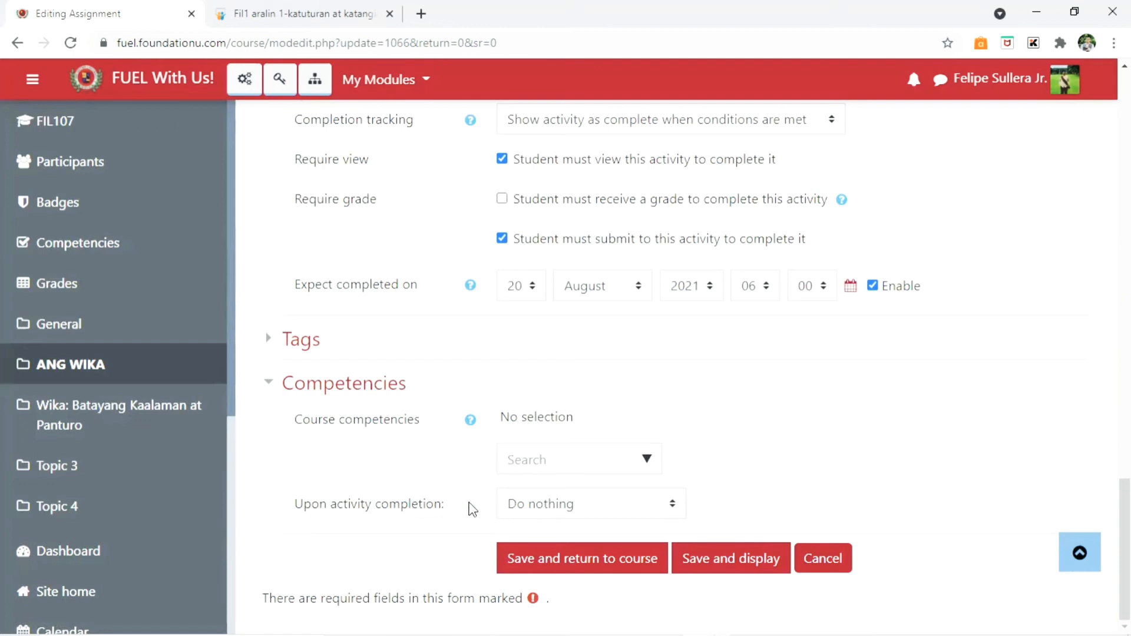
click(673, 507)
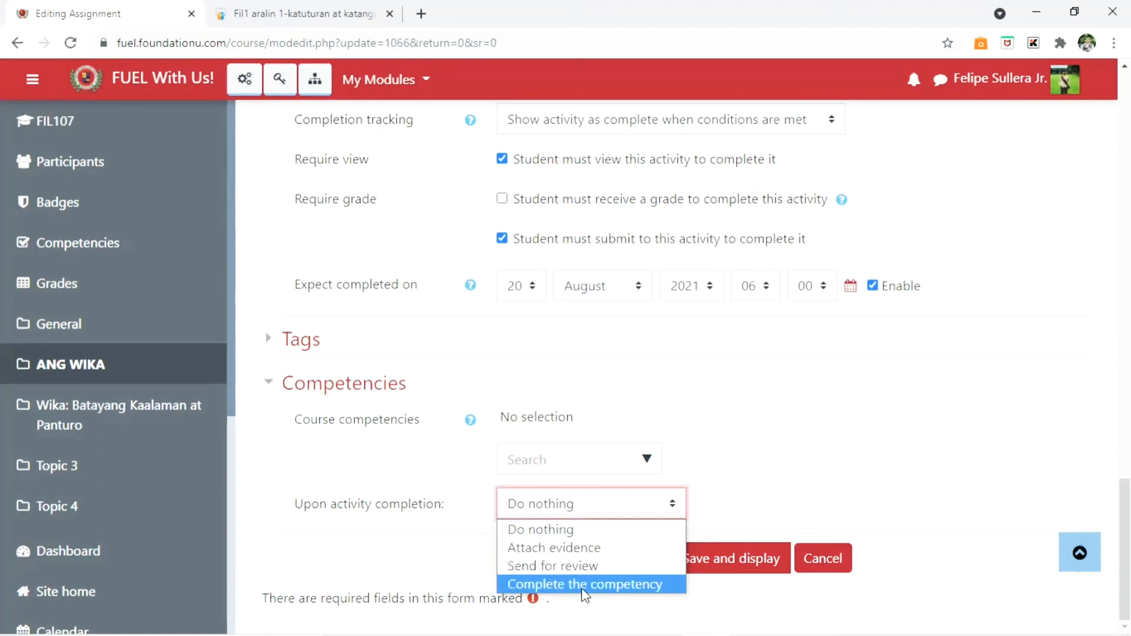
click(561, 547)
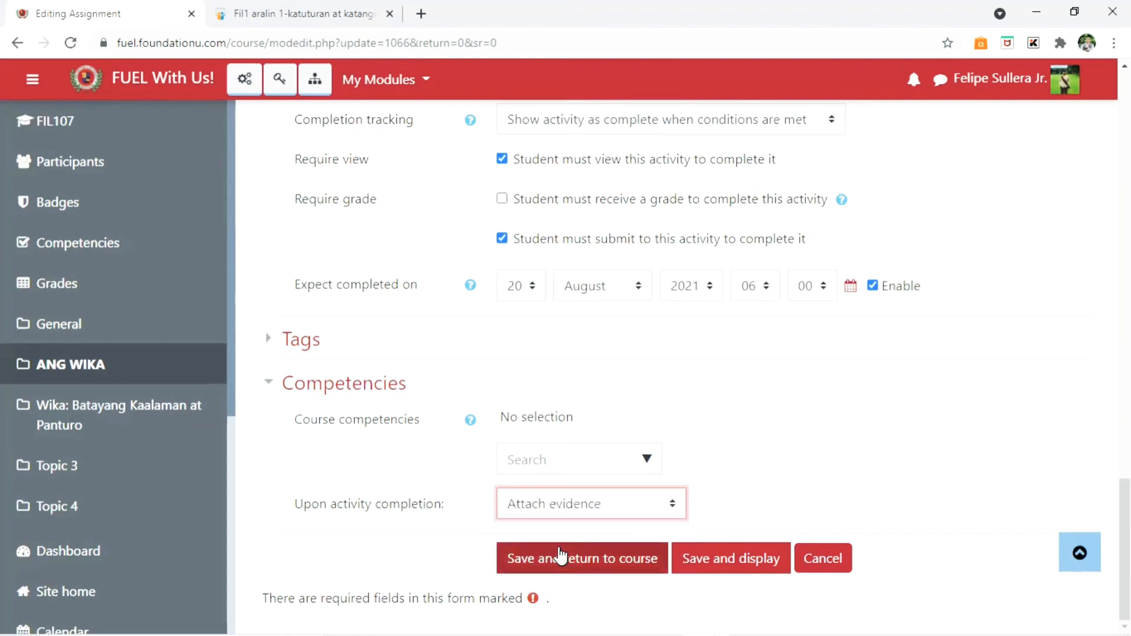
- Examine the other available actions upon activity completion, leaving Attach evidence selected
click(609, 507)
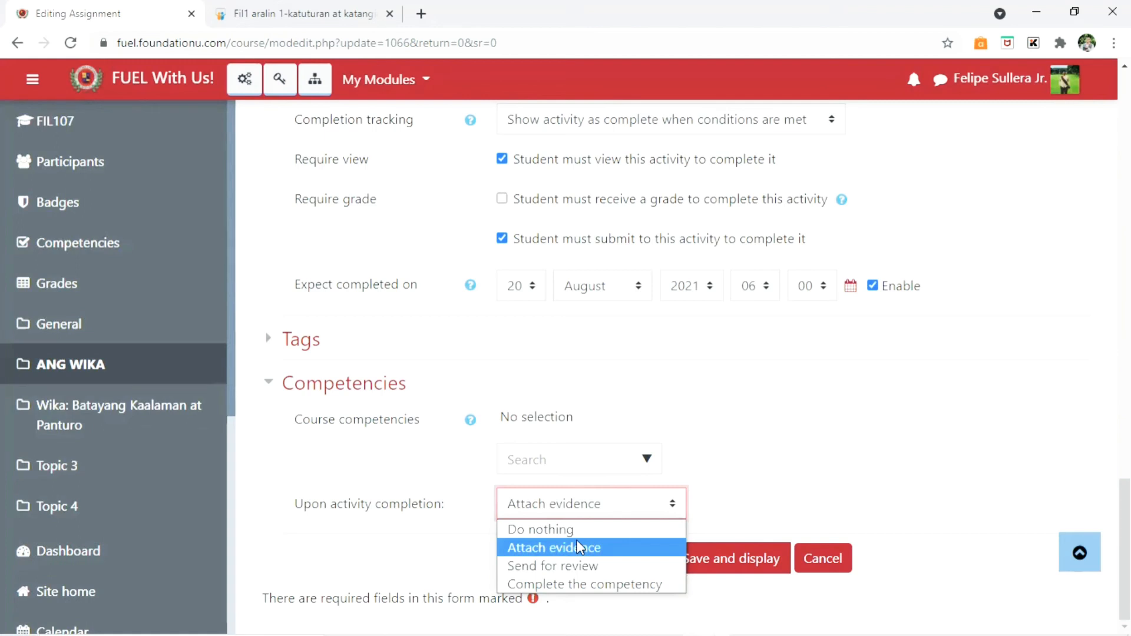
click(589, 504)
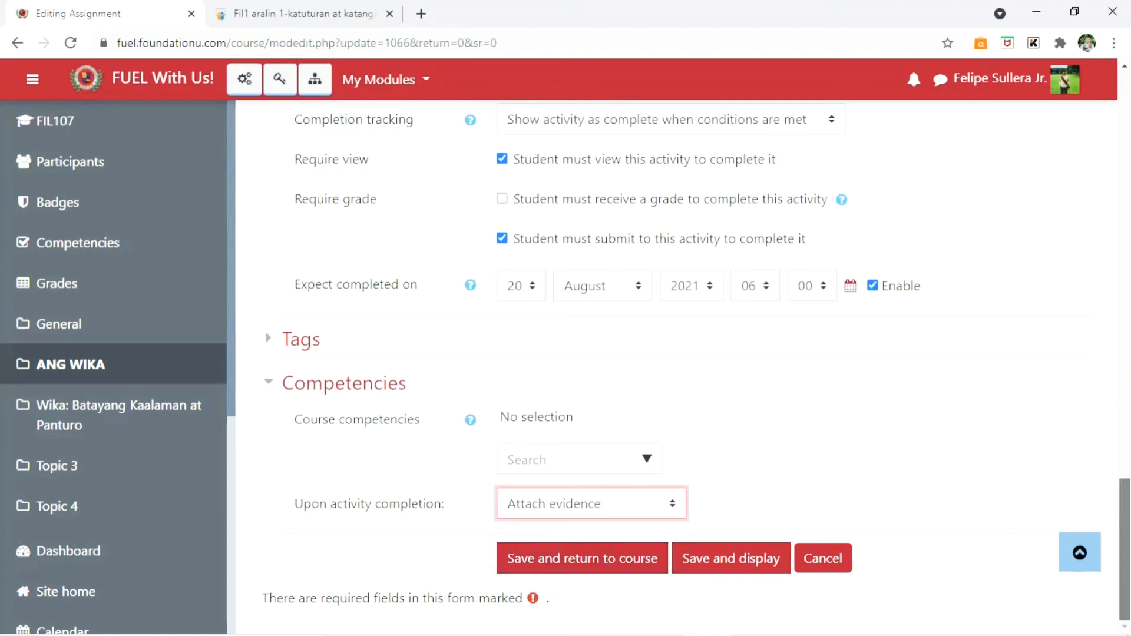
click(586, 509)
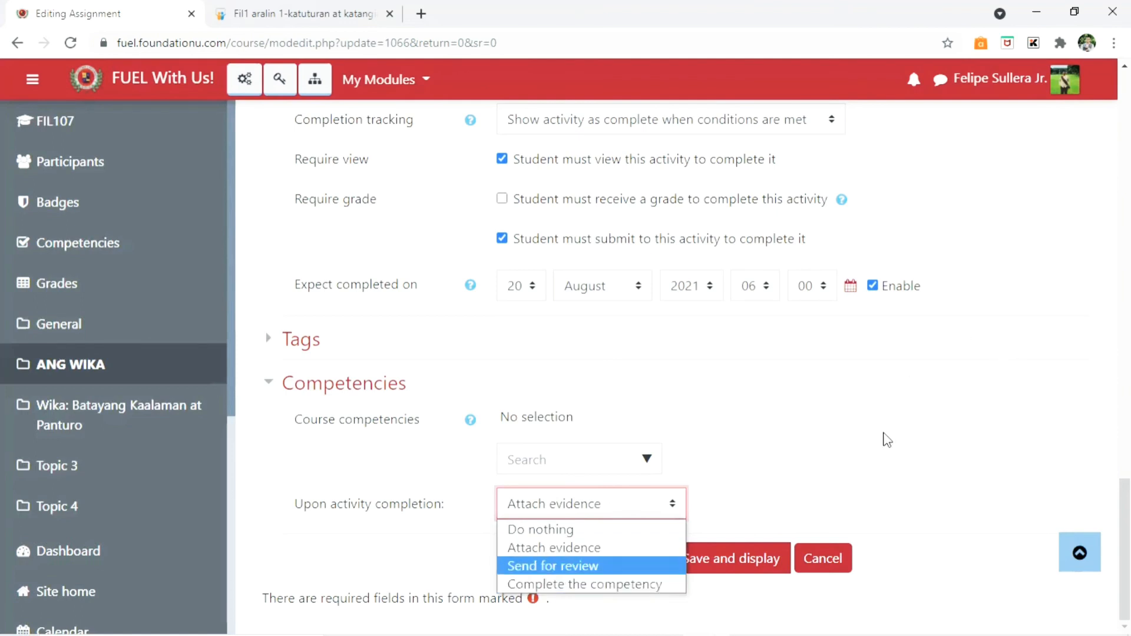
click(587, 502)
click(588, 510)
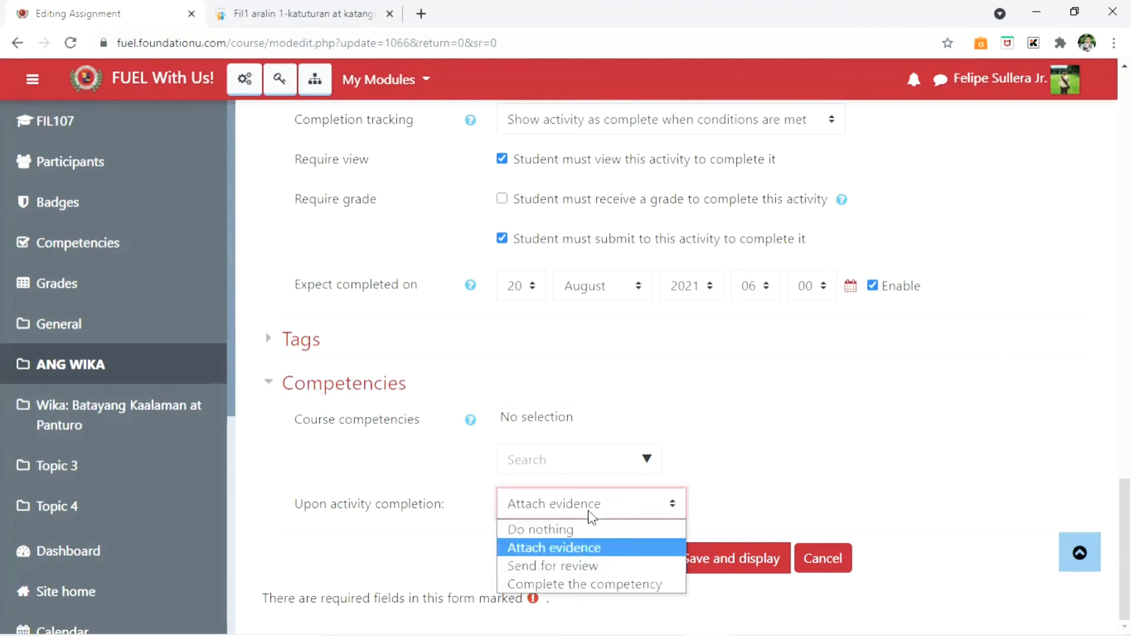
click(598, 547)
click(672, 504)
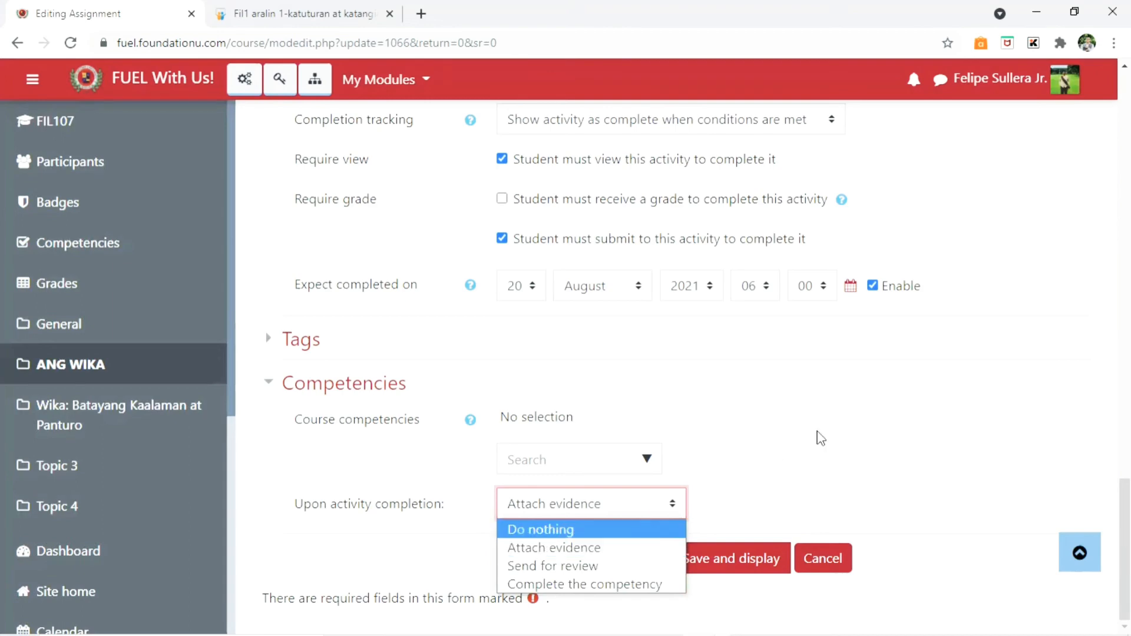
click(877, 437)
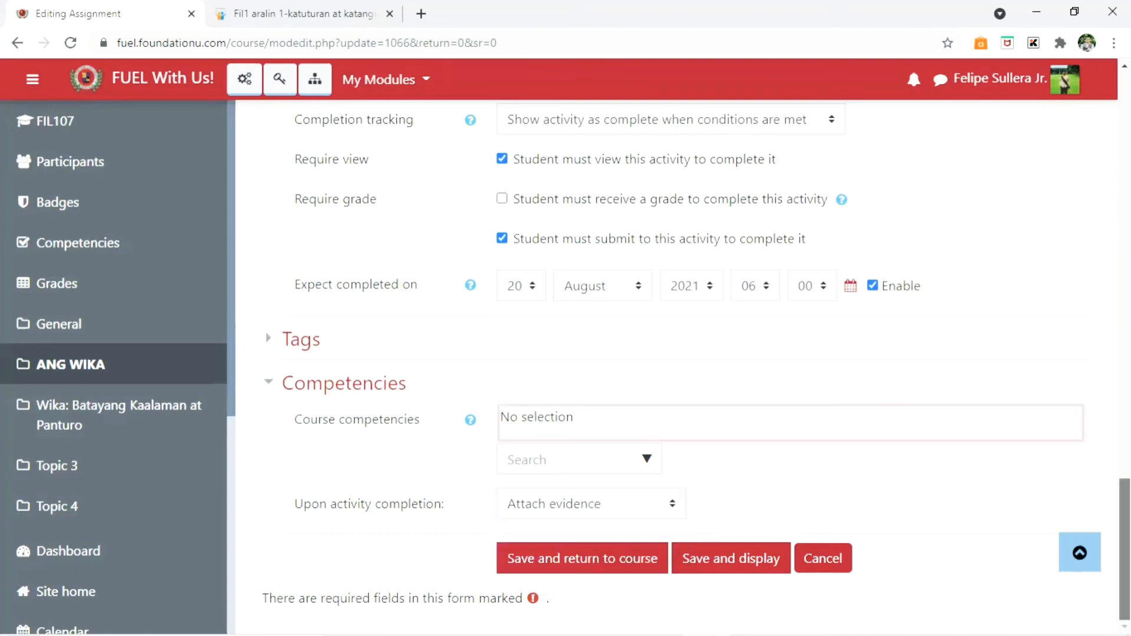
- Look over the assignment's settings once more, save them and return to the course
scroll(1093, 290, up, 10)
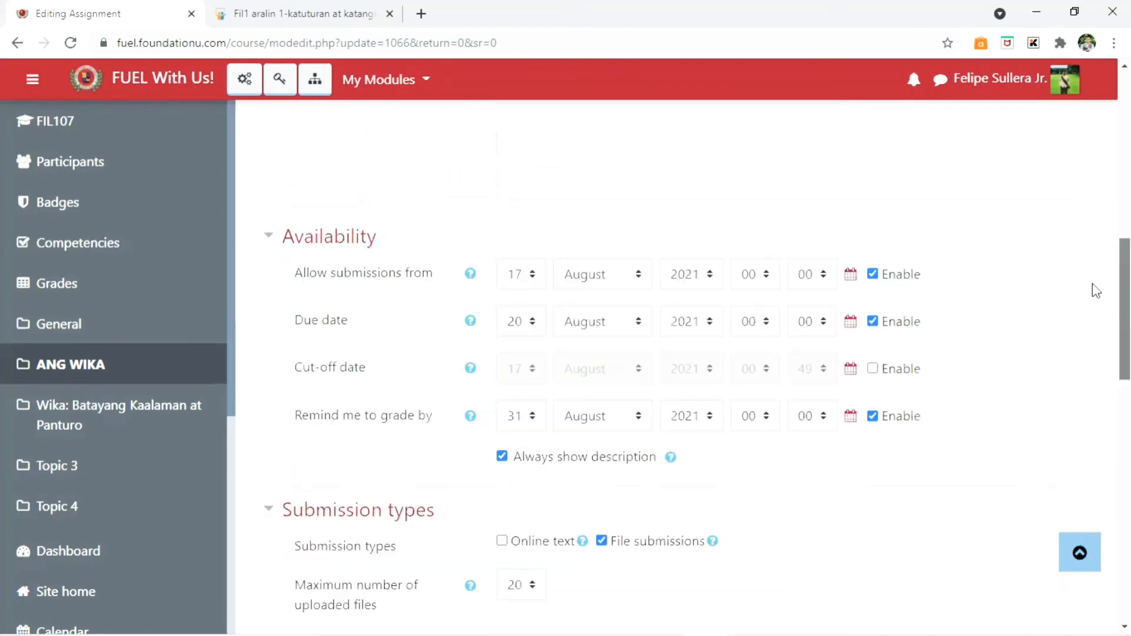
scroll(1090, 449, down, 6)
scroll(1089, 448, up, 2)
scroll(1089, 449, up, 12)
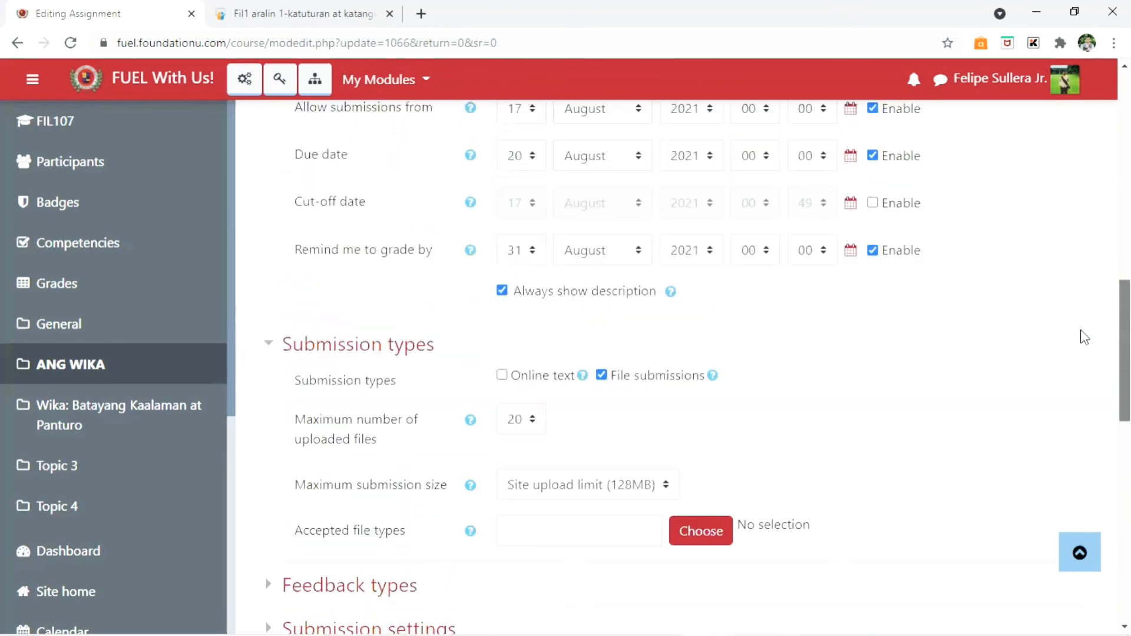
scroll(1086, 269, down, 15)
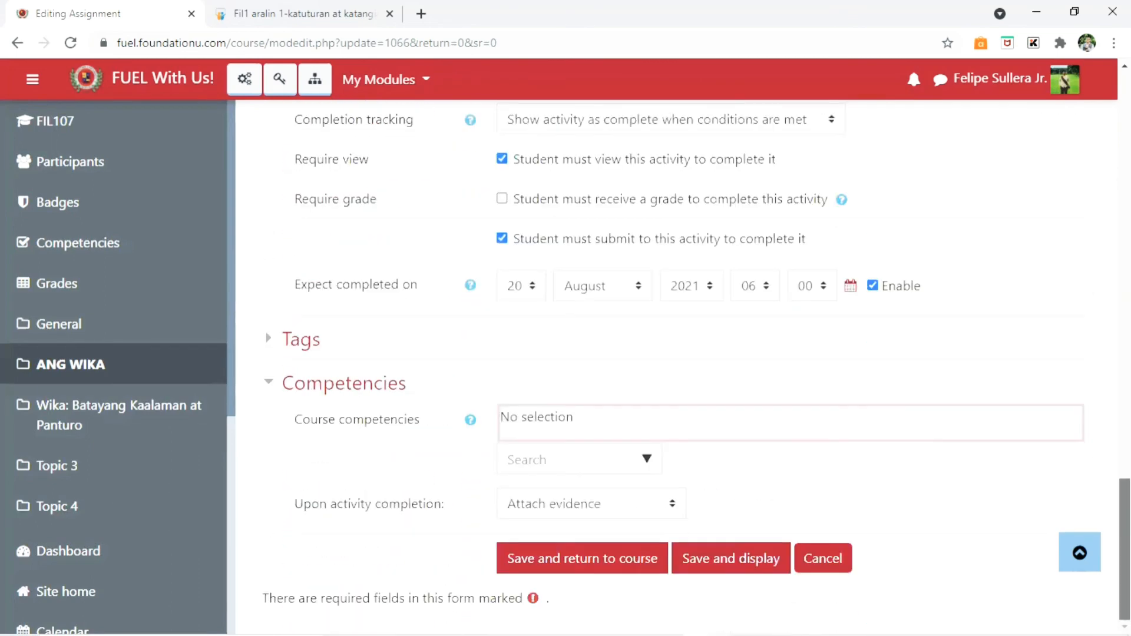
click(570, 559)
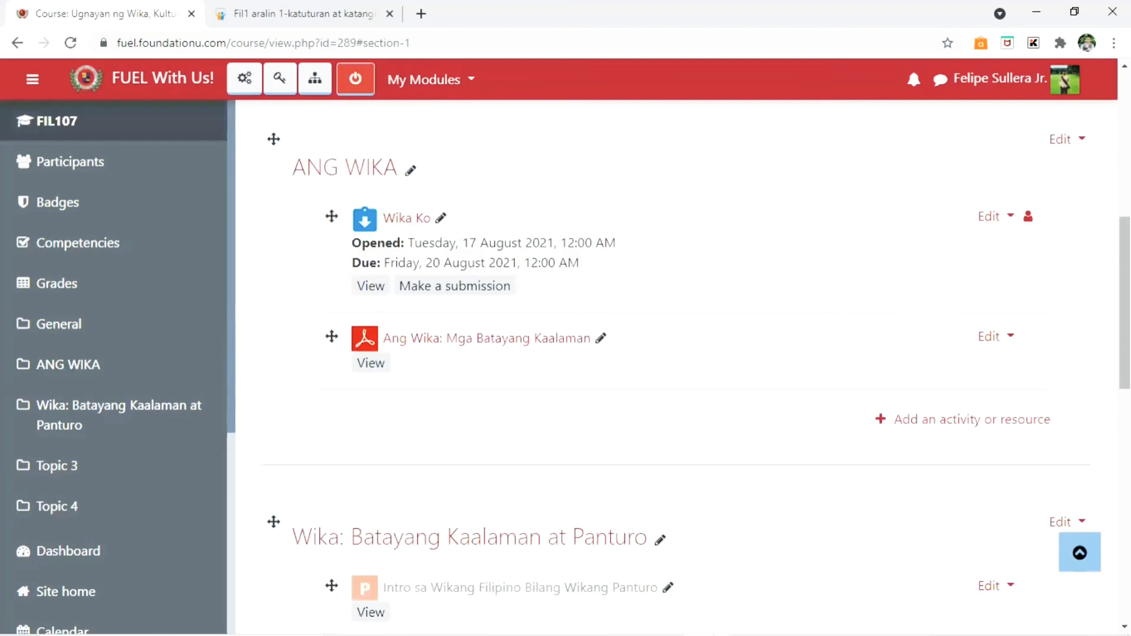
- Add a new Quiz activity to the ANG WIKA section
mouse_move(1124, 303)
mouse_down()
mouse_move(1124, 158)
mouse_move(1124, 300)
mouse_up()
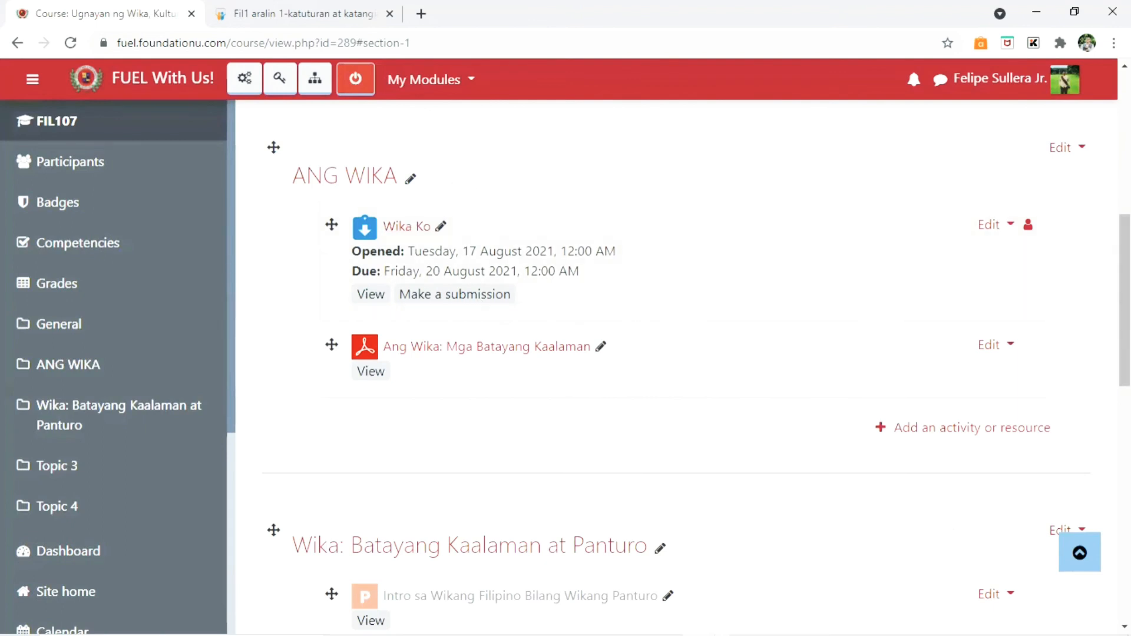
drag(1124, 283, 1125, 300)
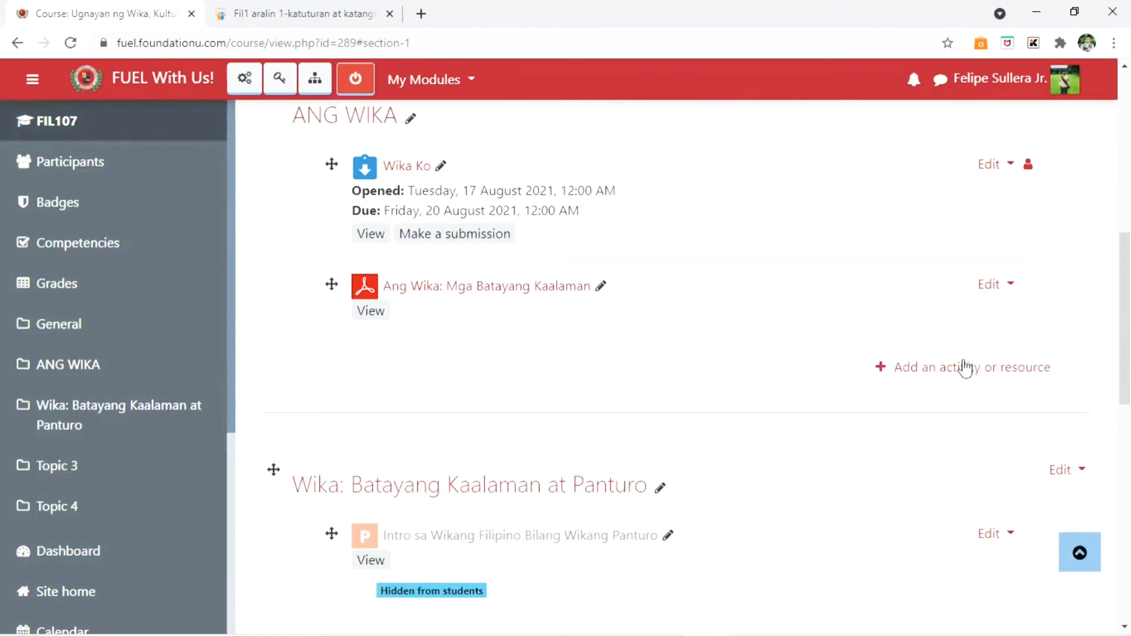
click(933, 367)
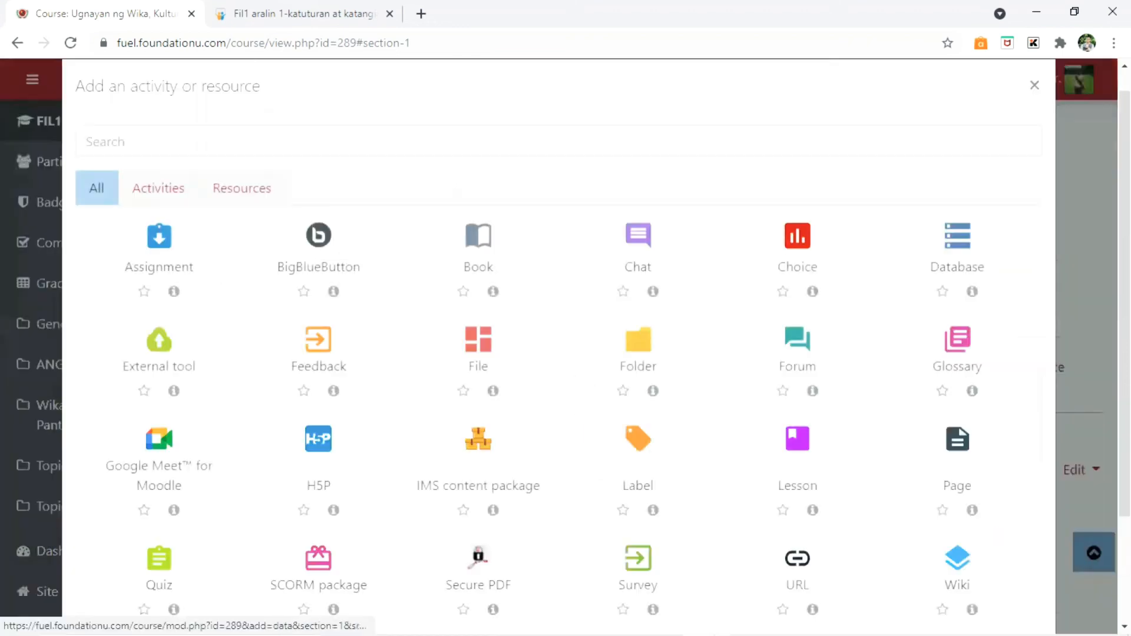
scroll(861, 270, down, 3)
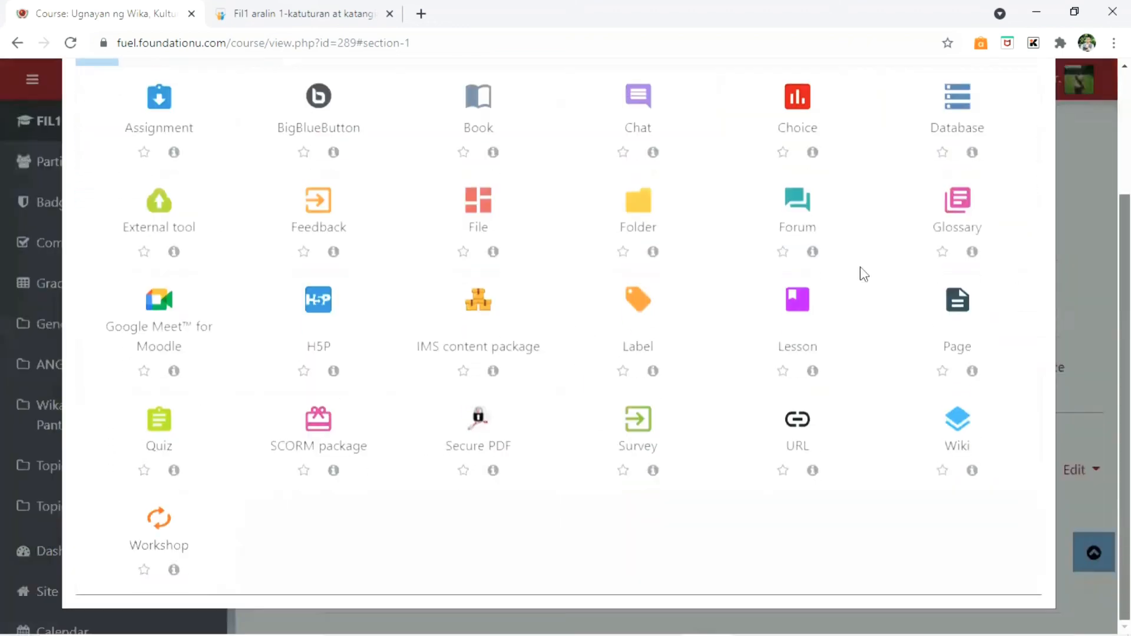
click(154, 436)
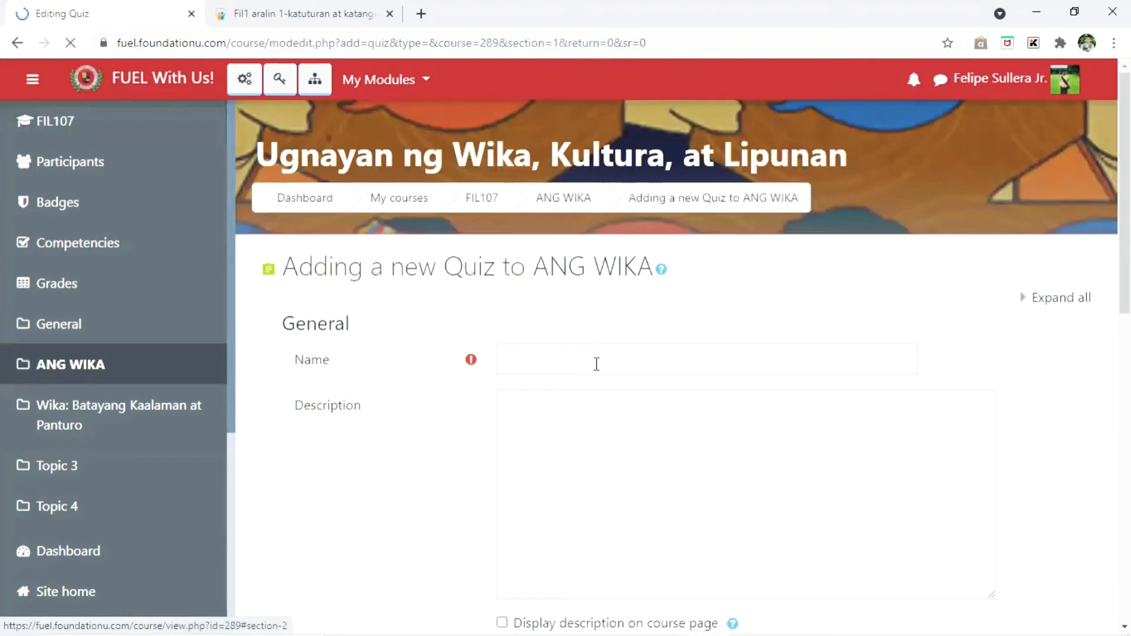
- Name the new quiz "Pre Test"
click(596, 364)
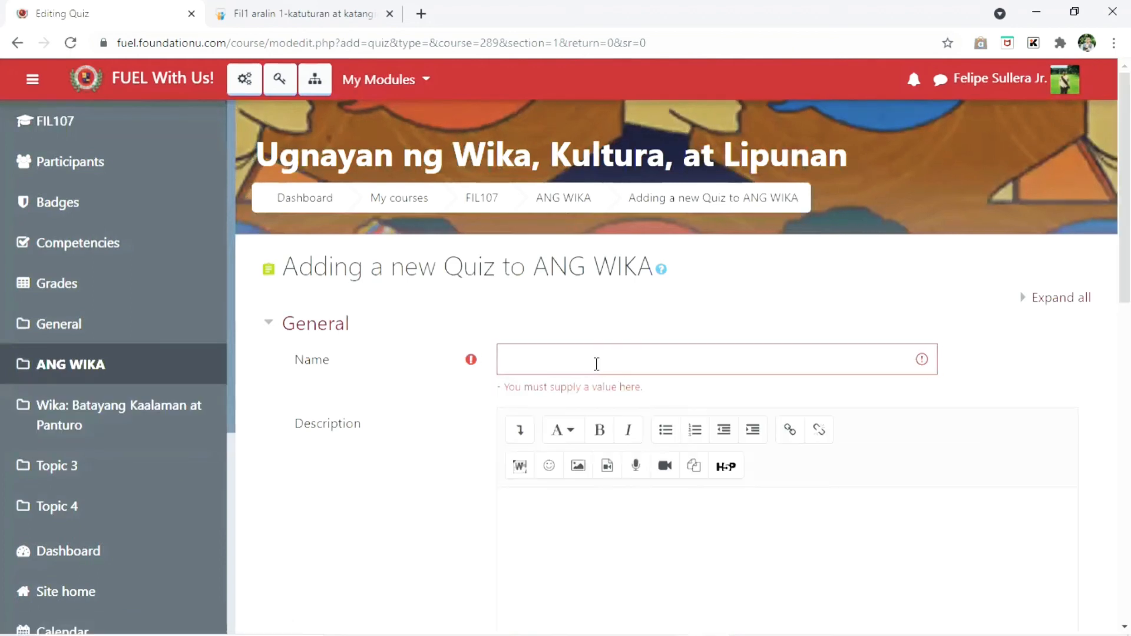
text(Pr)
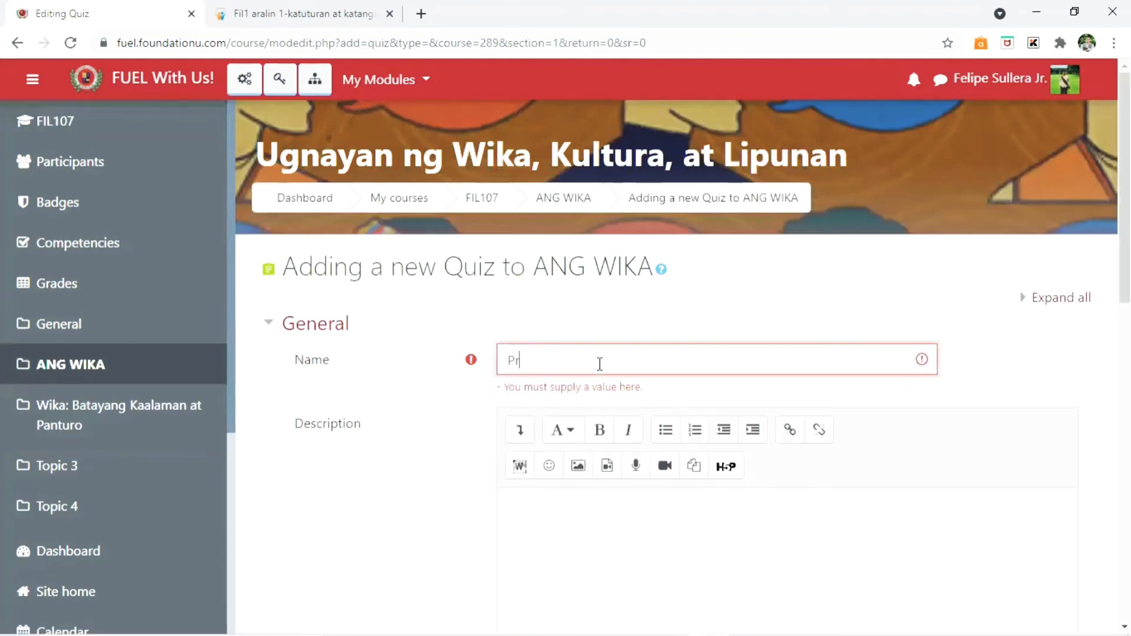
text(e Tesr)
key(BackSpace)
text(t)
- Enter "Answer the following questions." as the quiz description
scroll(789, 353, down, 3)
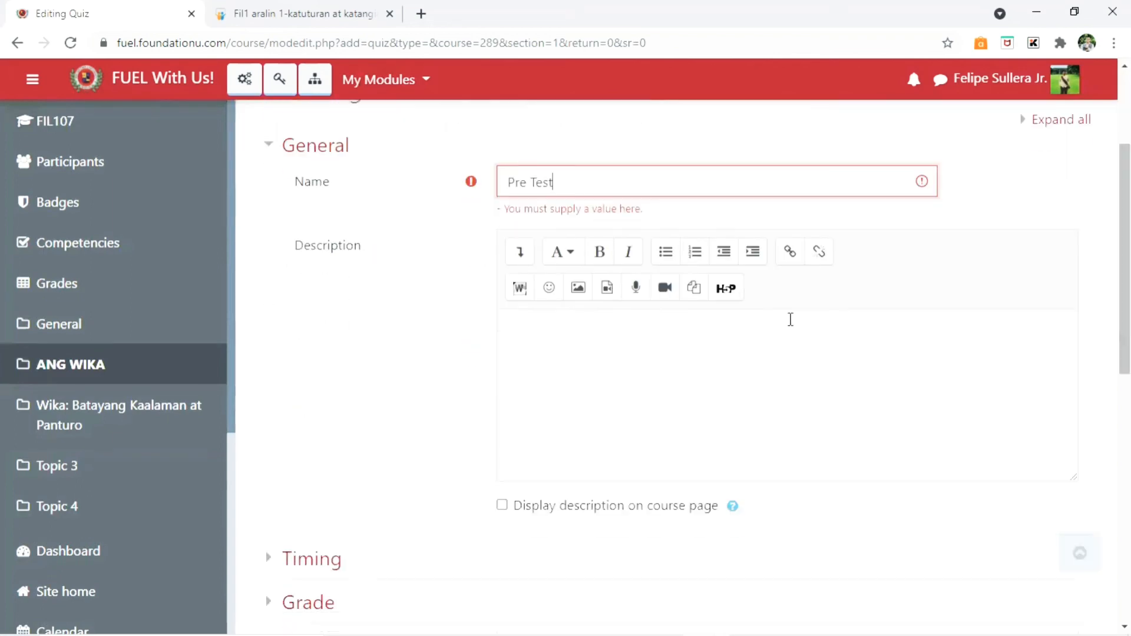
click(749, 327)
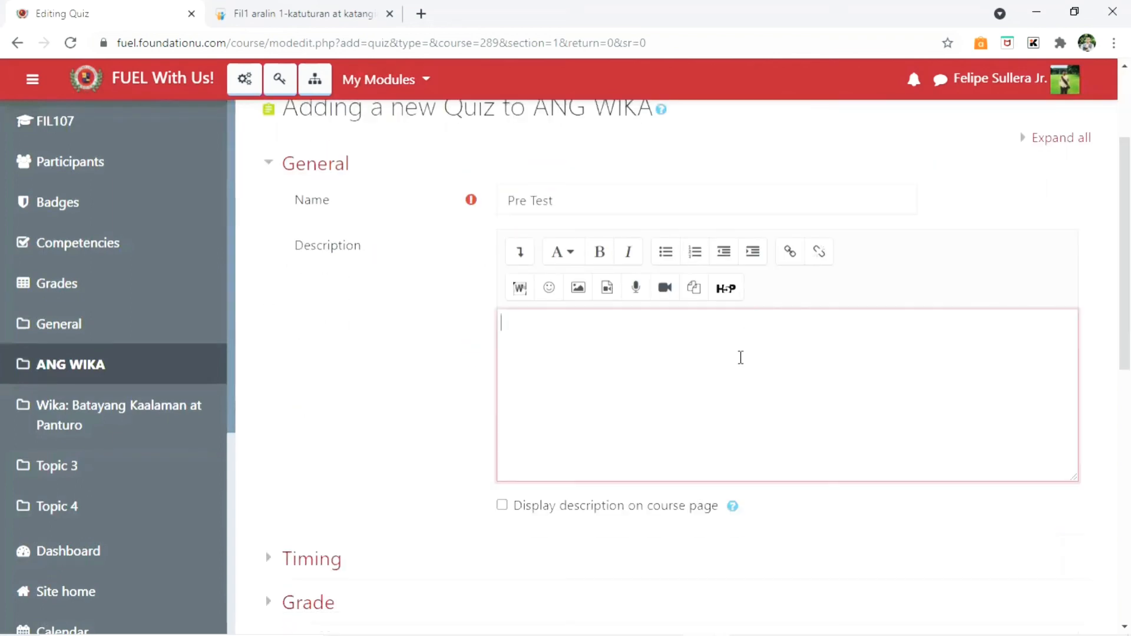
text(Answer the following)
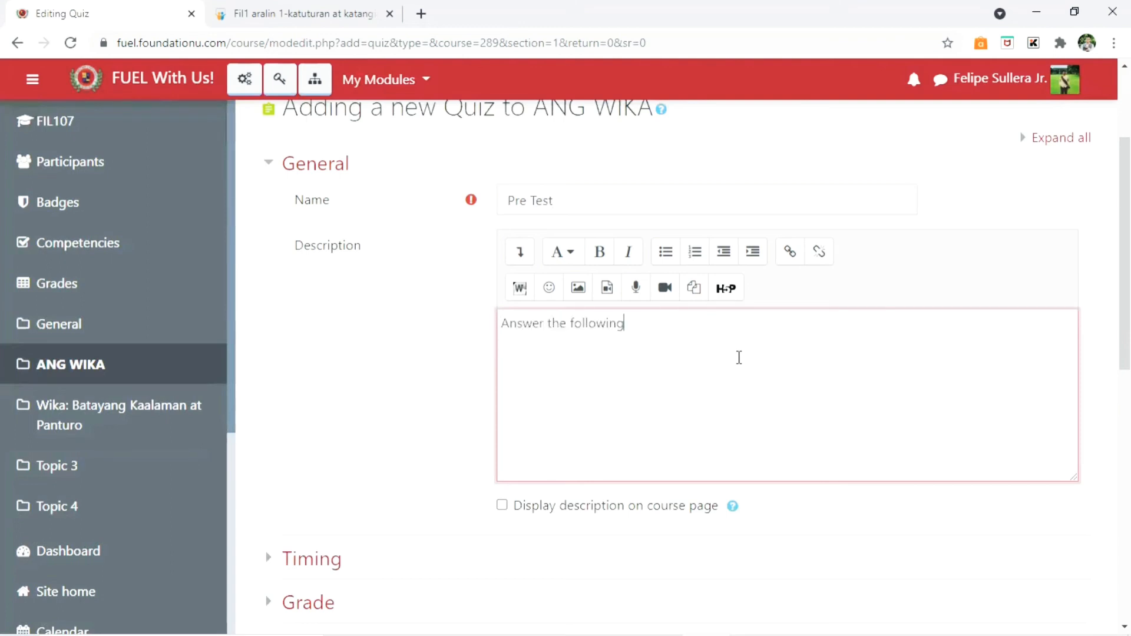
text( questions.)
- Try the option to display the quiz description on the course page, and switch it back off
scroll(735, 364, down, 3)
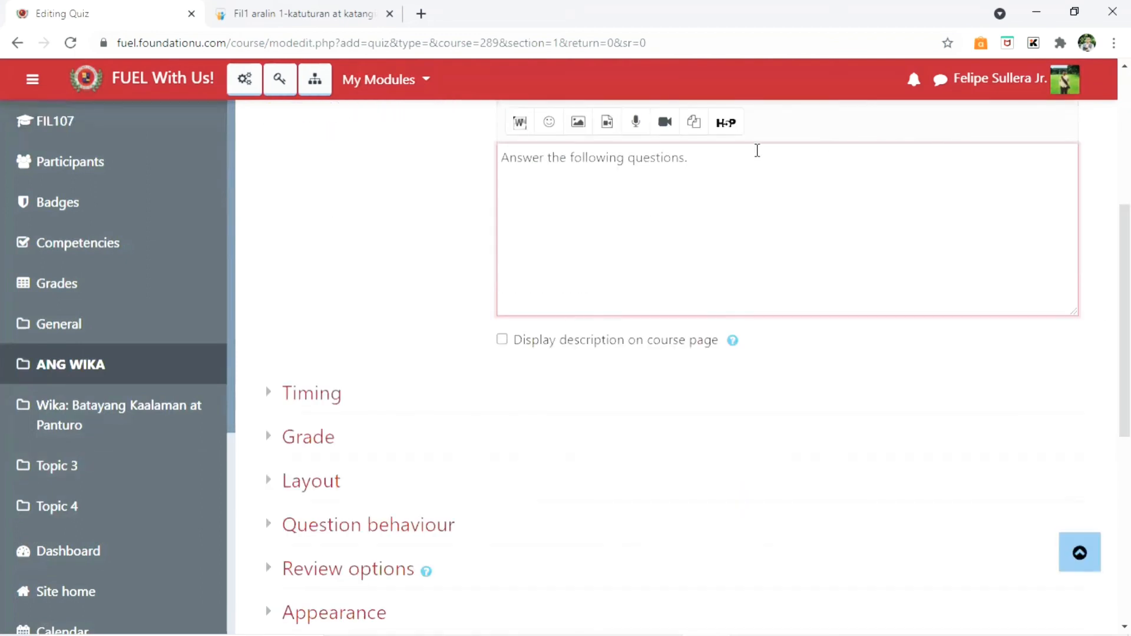
scroll(691, 291, up, 2)
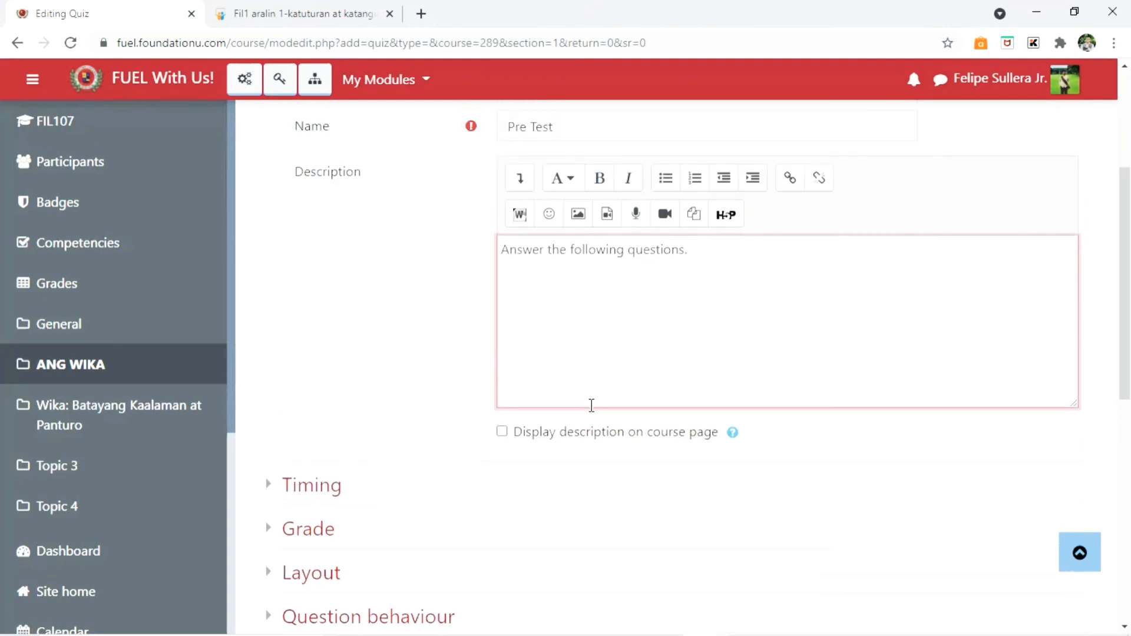
click(501, 431)
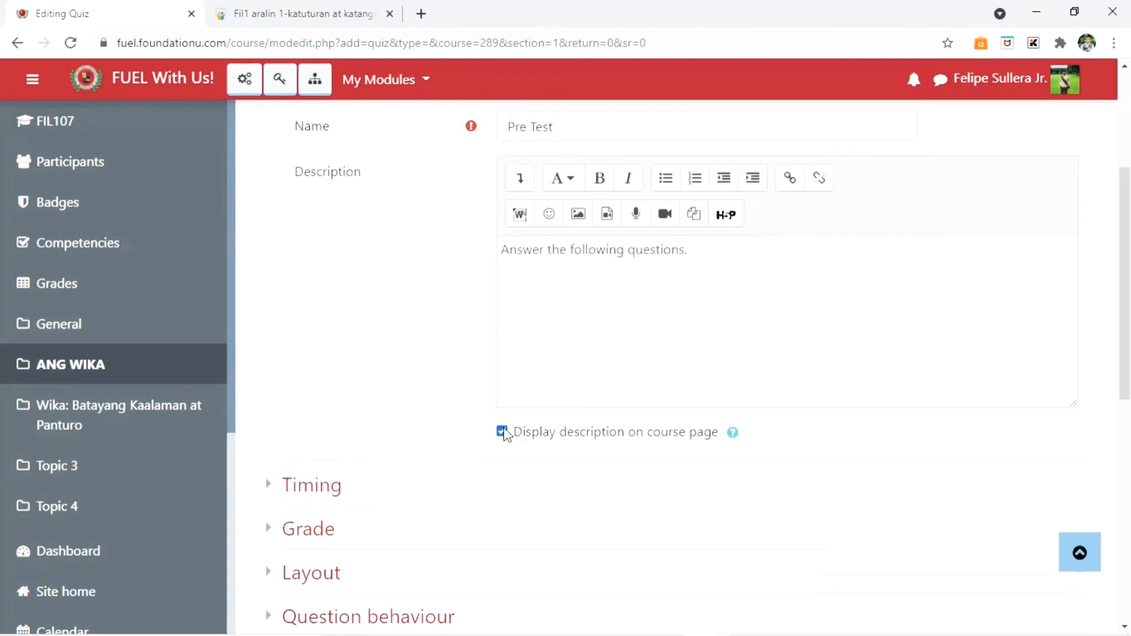
click(502, 432)
- Enable the quiz's opening date in the timing settings and set its day to 19 August 2021
scroll(412, 354, down, 4)
click(330, 282)
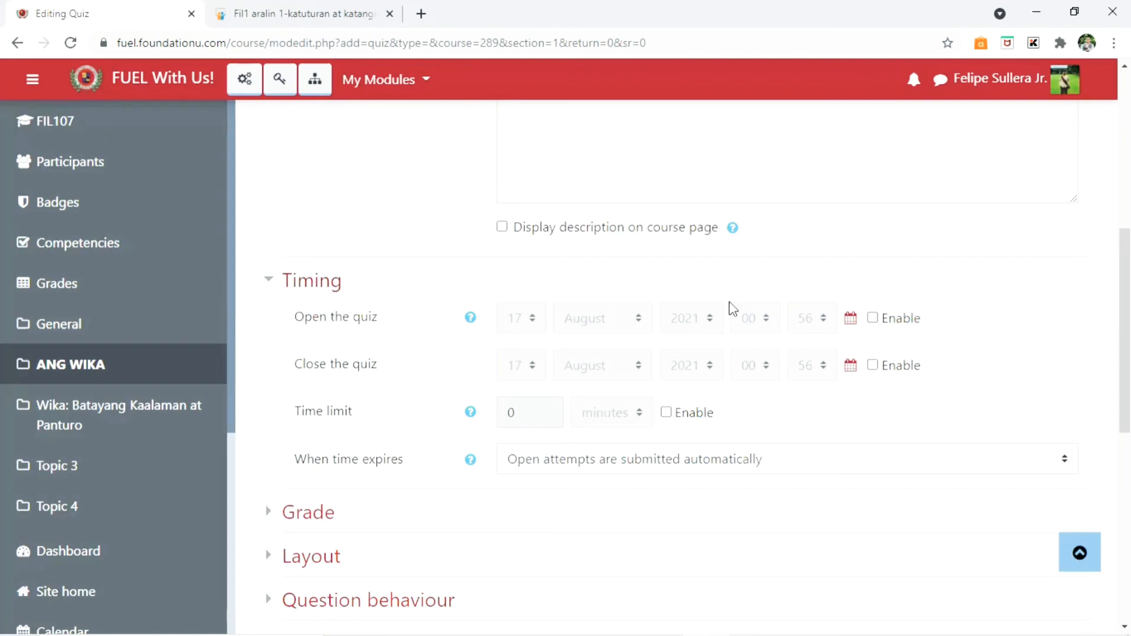
click(872, 318)
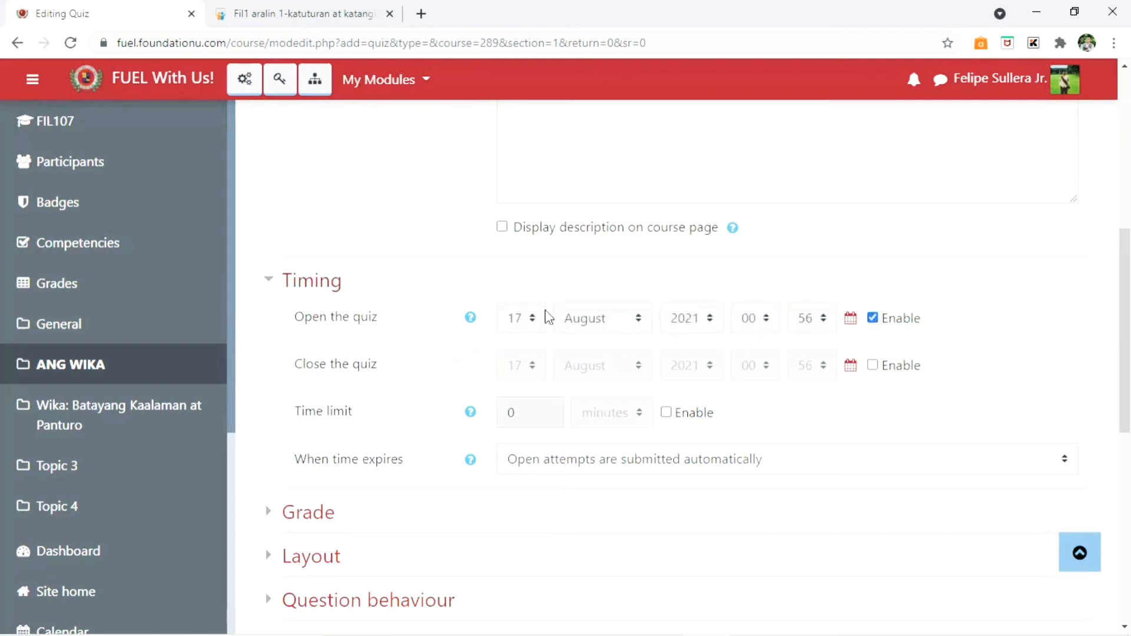
click(528, 324)
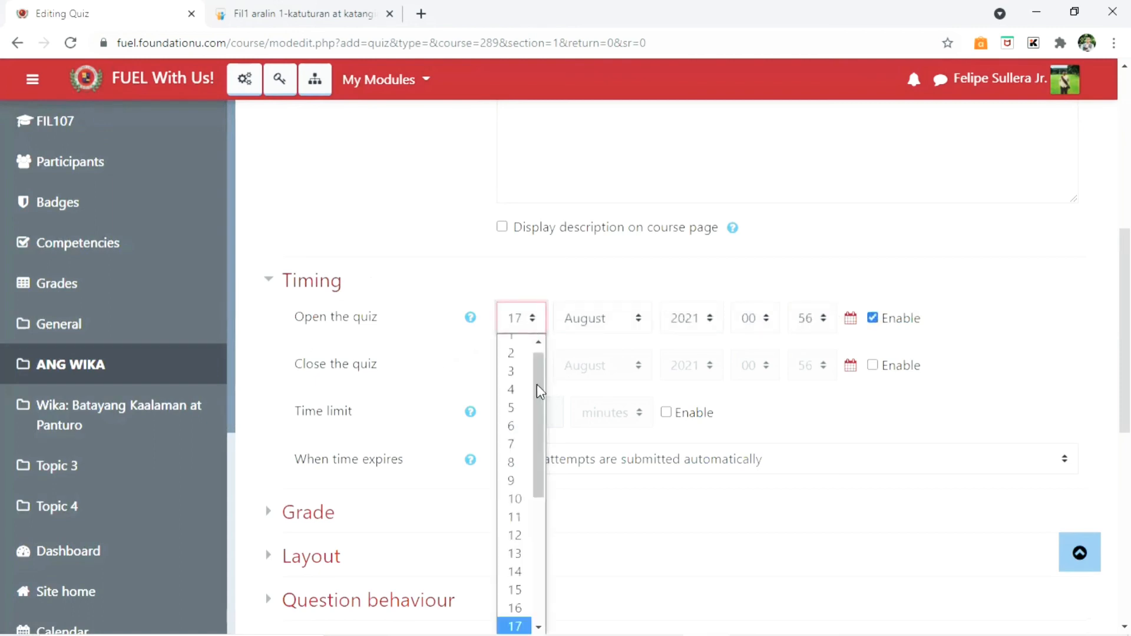
scroll(536, 384, down, 2)
scroll(539, 439, down, 2)
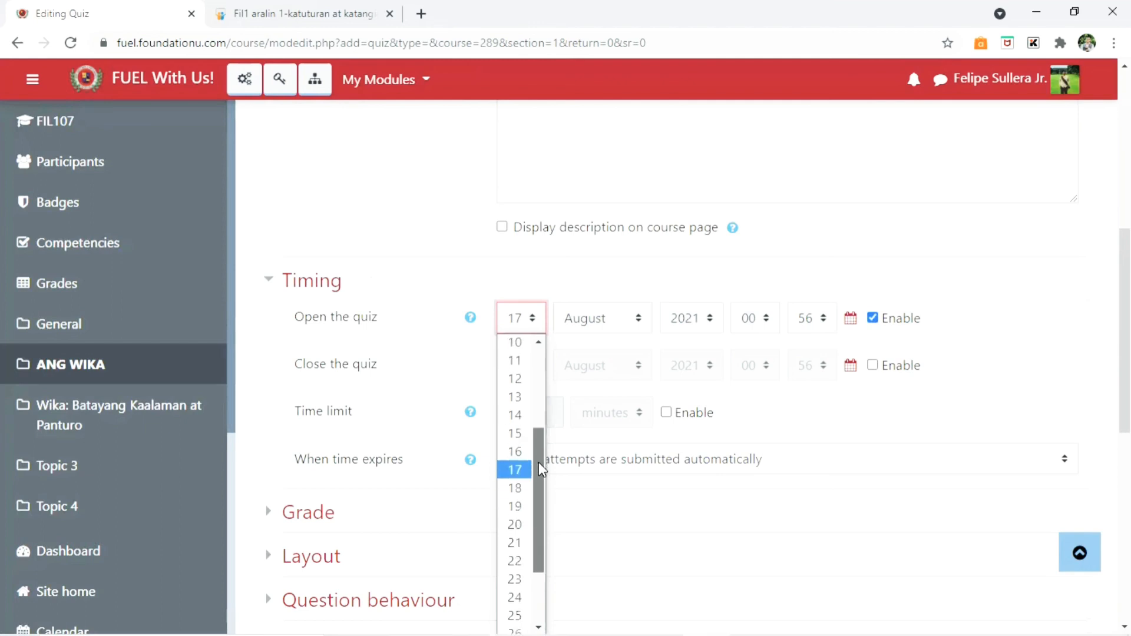
drag(538, 467, 540, 502)
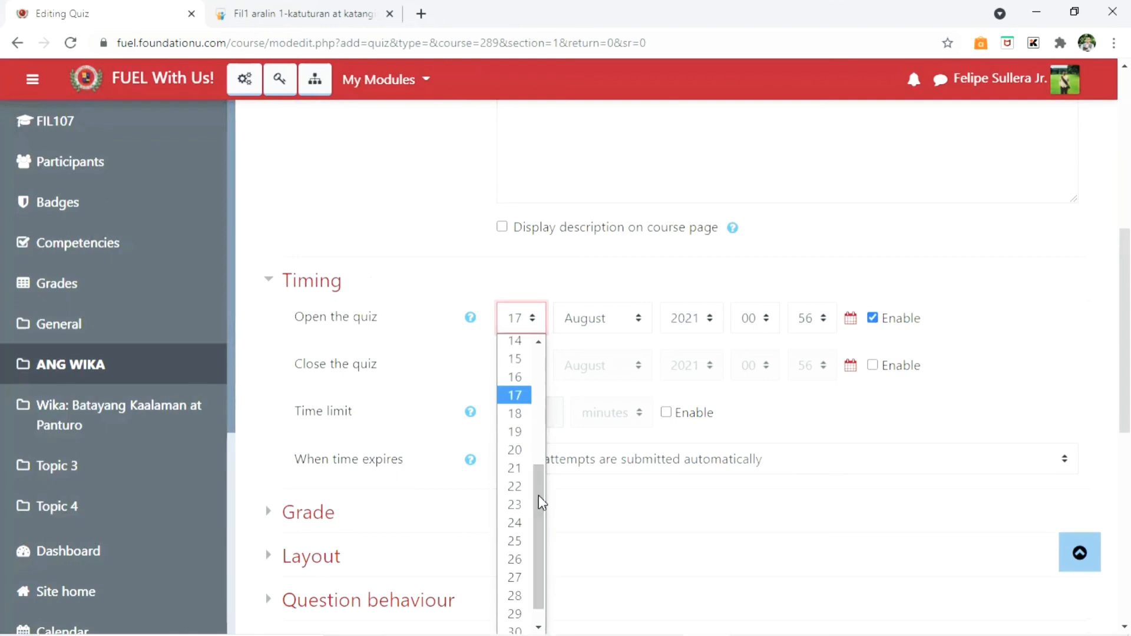
click(517, 433)
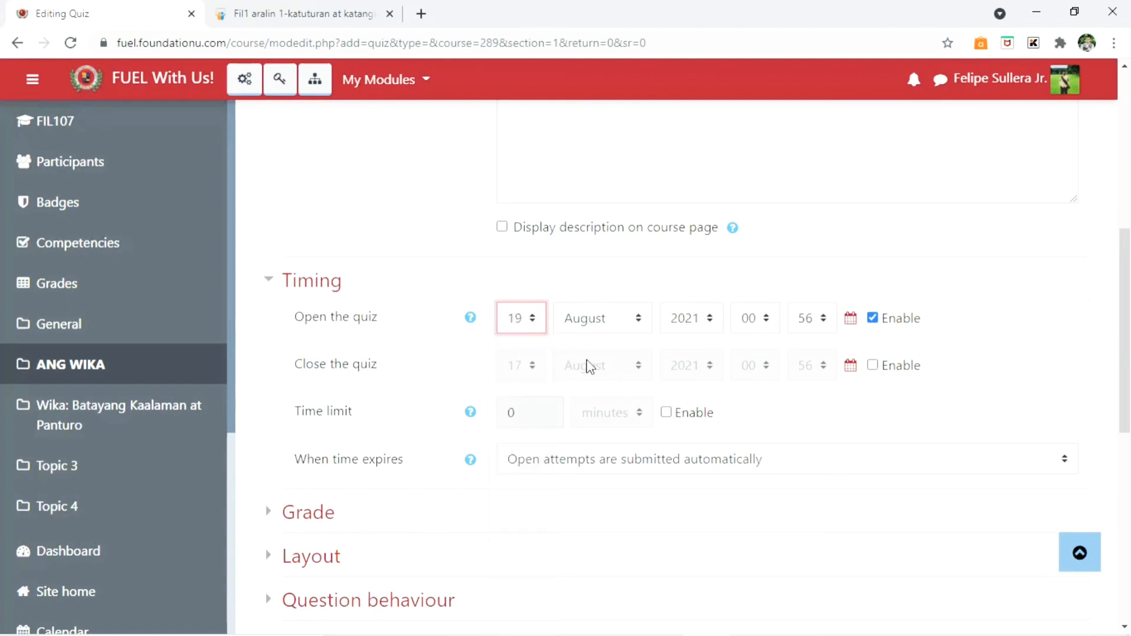
- Enable the quiz's closing date and set its day to 20 August 2021
click(872, 366)
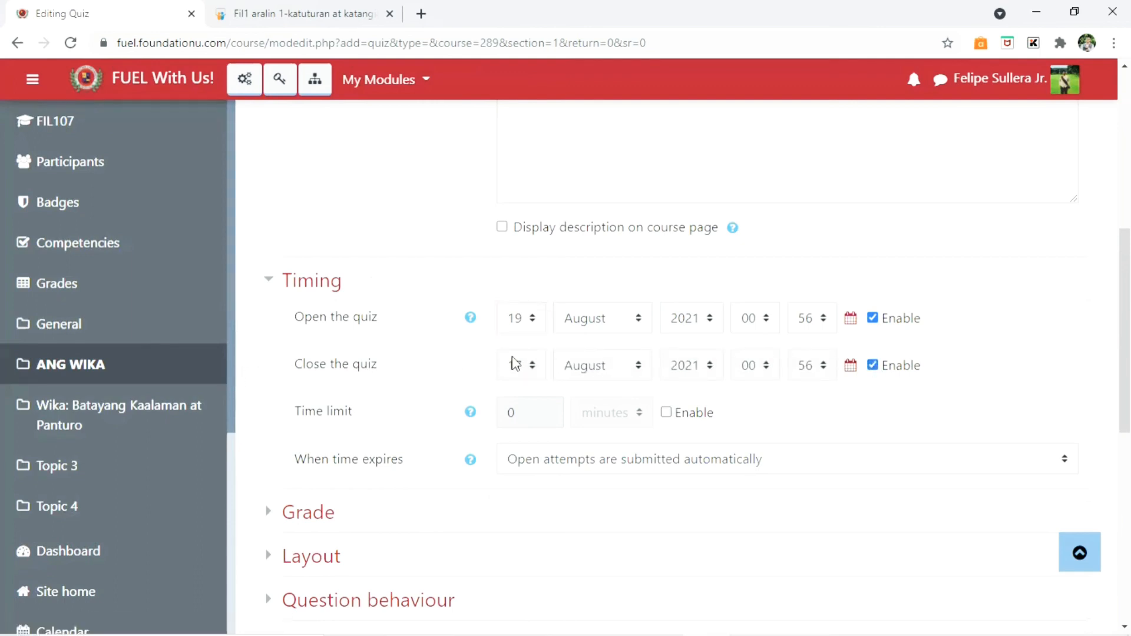
click(545, 370)
drag(543, 179, 541, 221)
click(514, 288)
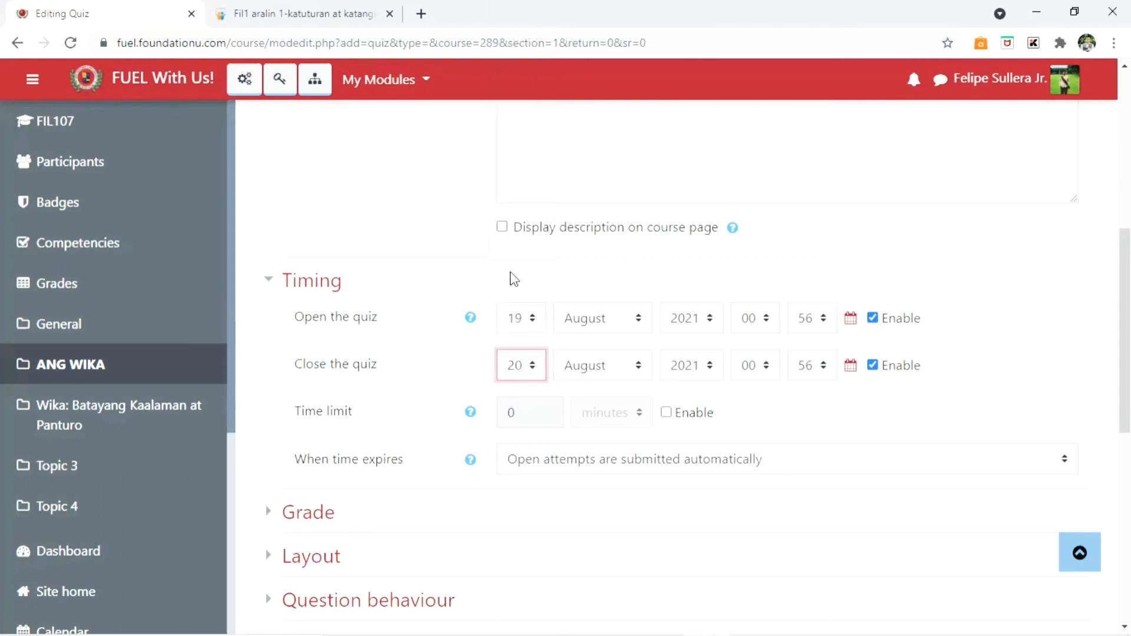
- Enable the quiz's time limit and set it to 60 minutes
scroll(524, 389, down, 3)
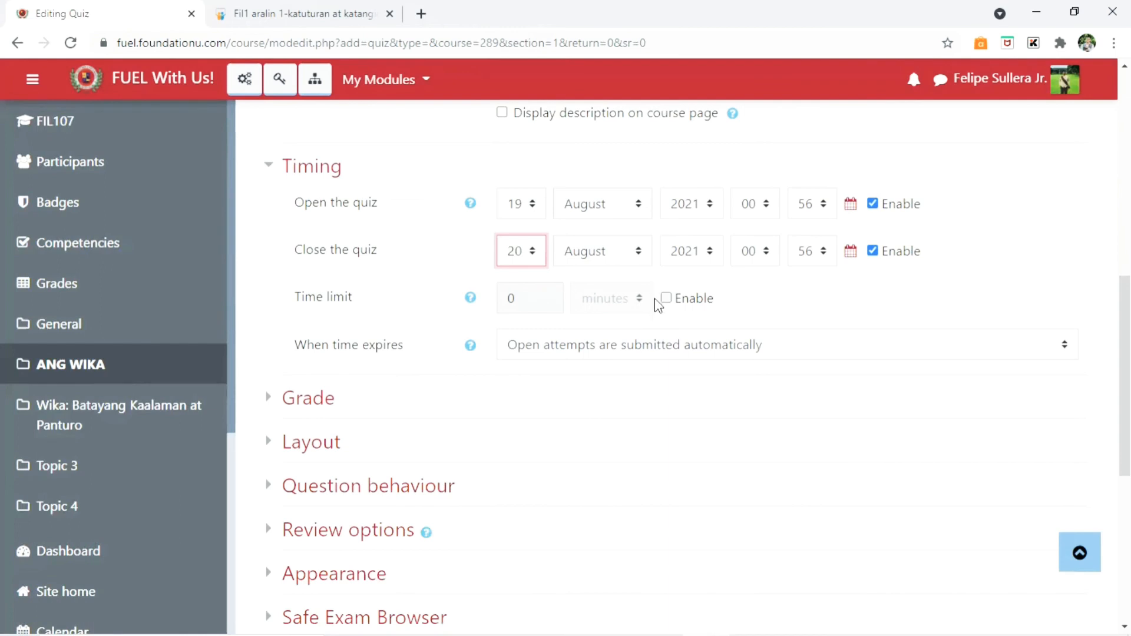
click(666, 299)
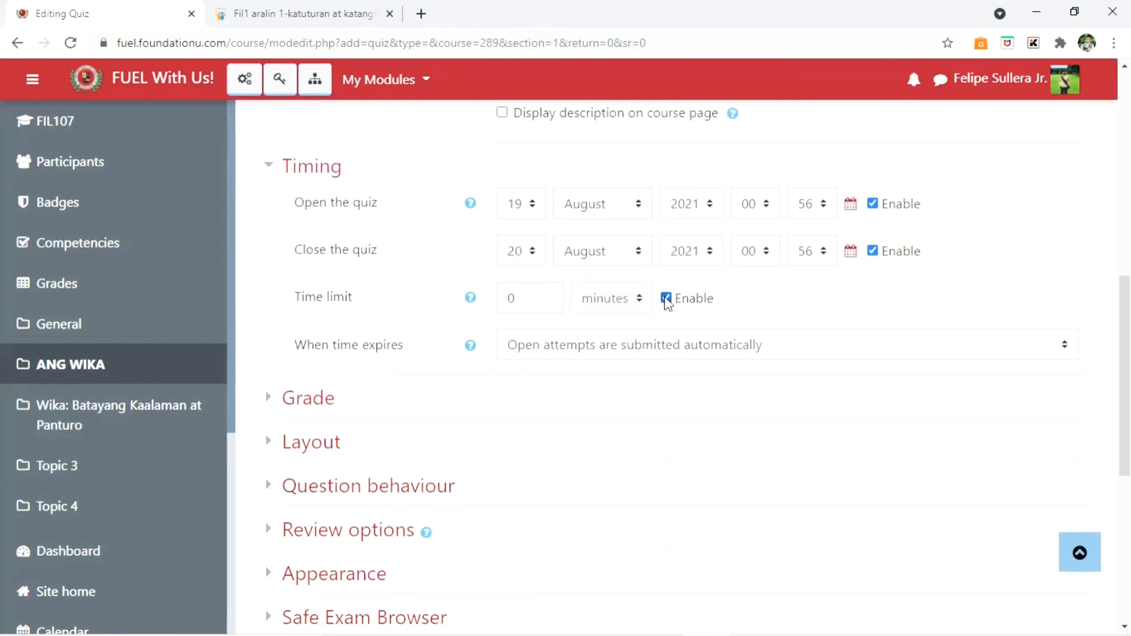
scroll(669, 303, down, 1)
scroll(669, 302, up, 2)
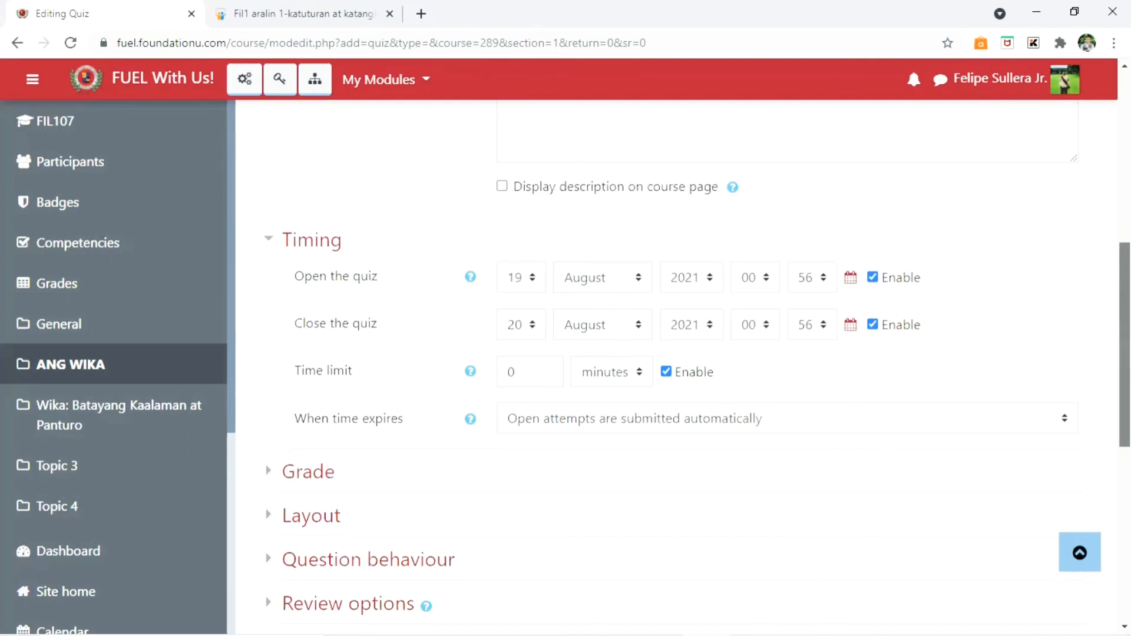
scroll(669, 302, down, 2)
scroll(669, 303, up, 1)
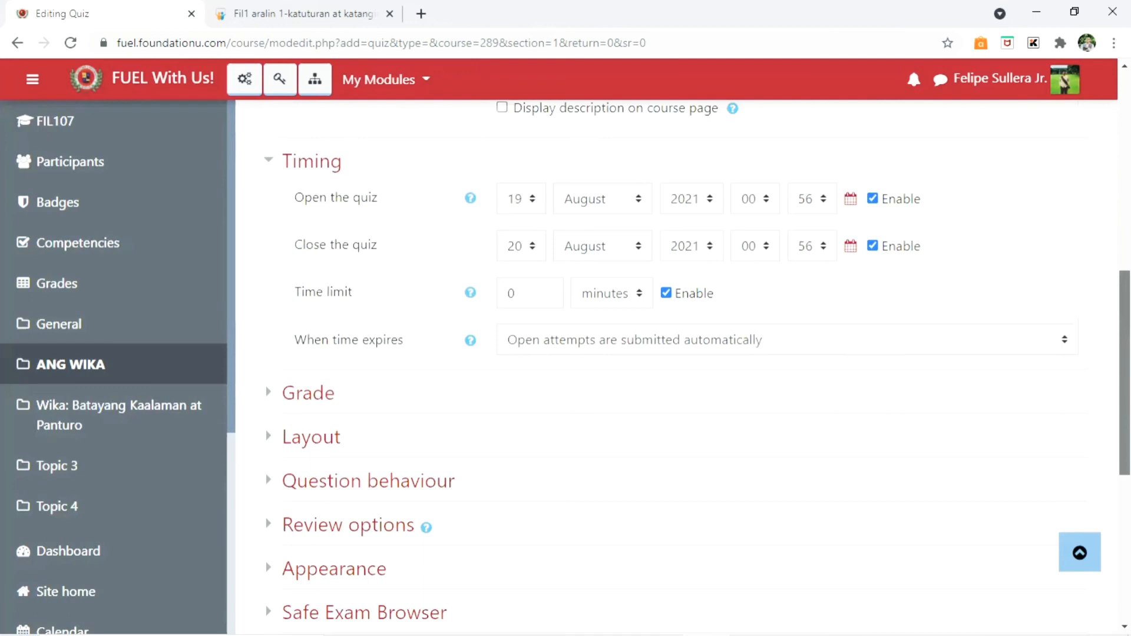
click(636, 298)
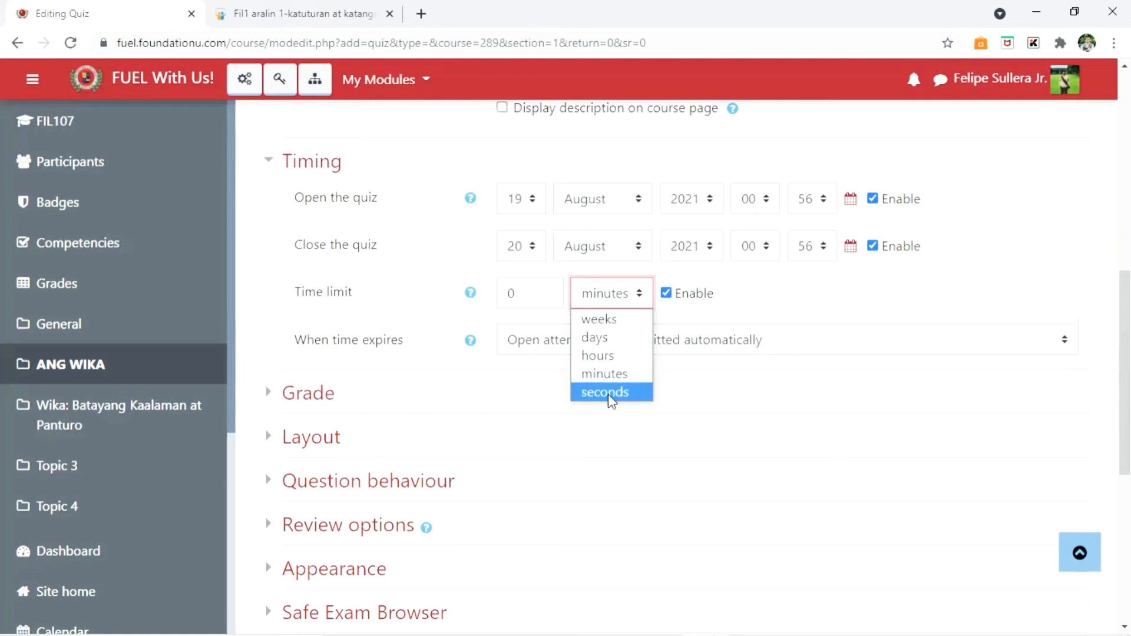
click(612, 375)
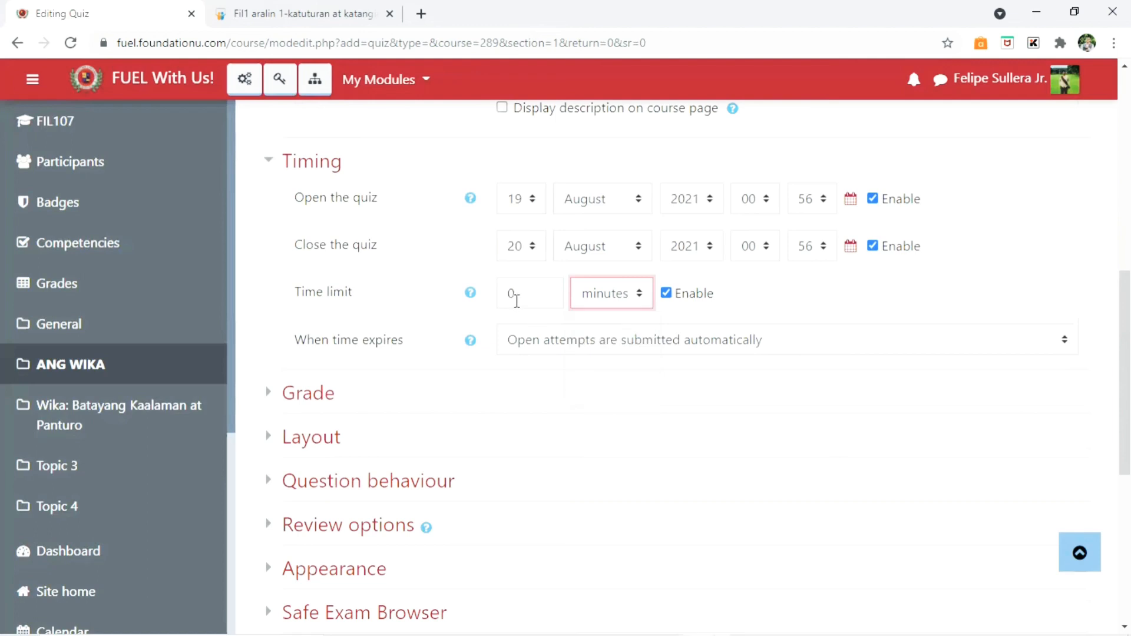
double_click(516, 299)
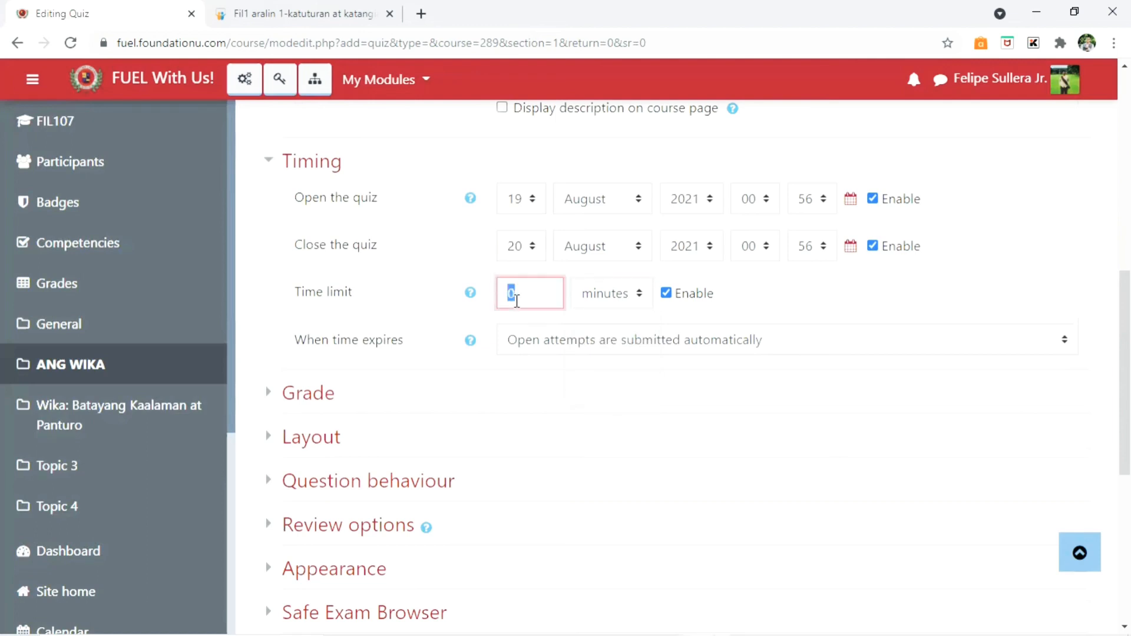
text(60)
click(1069, 228)
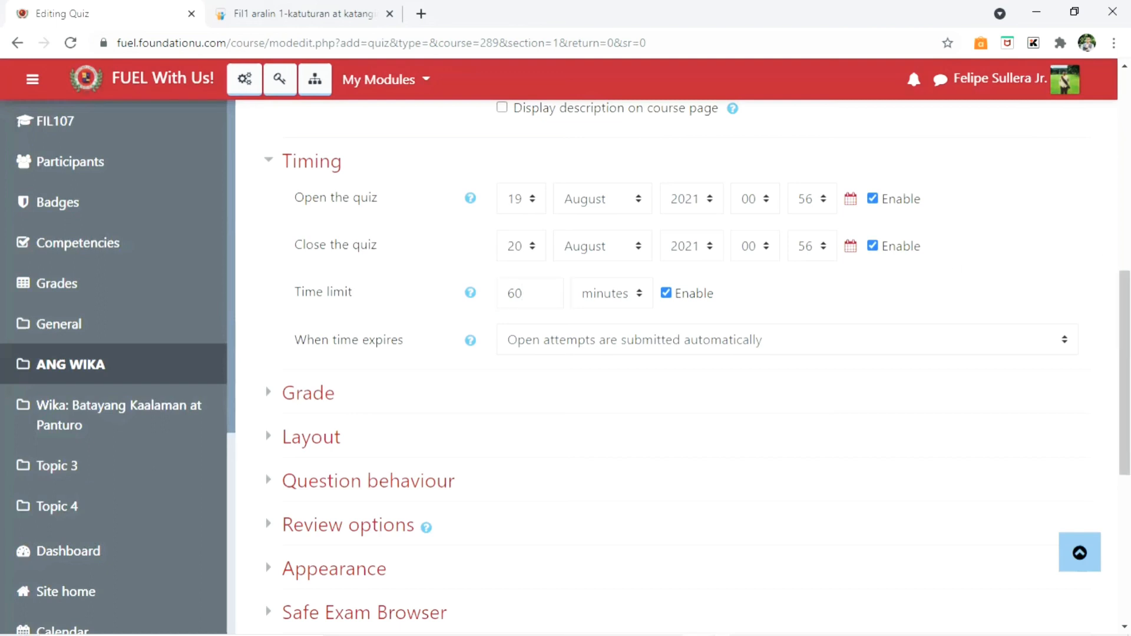
- Choose "Open attempts are submitted automatically" for when the quiz time expires
scroll(1123, 377, down, 1)
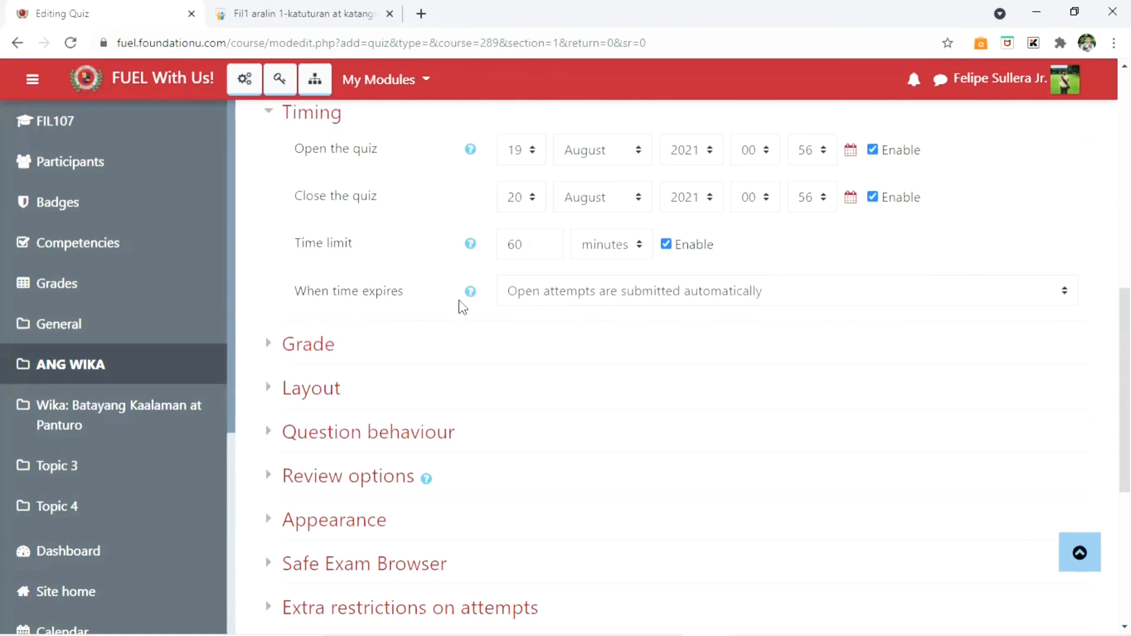
click(689, 292)
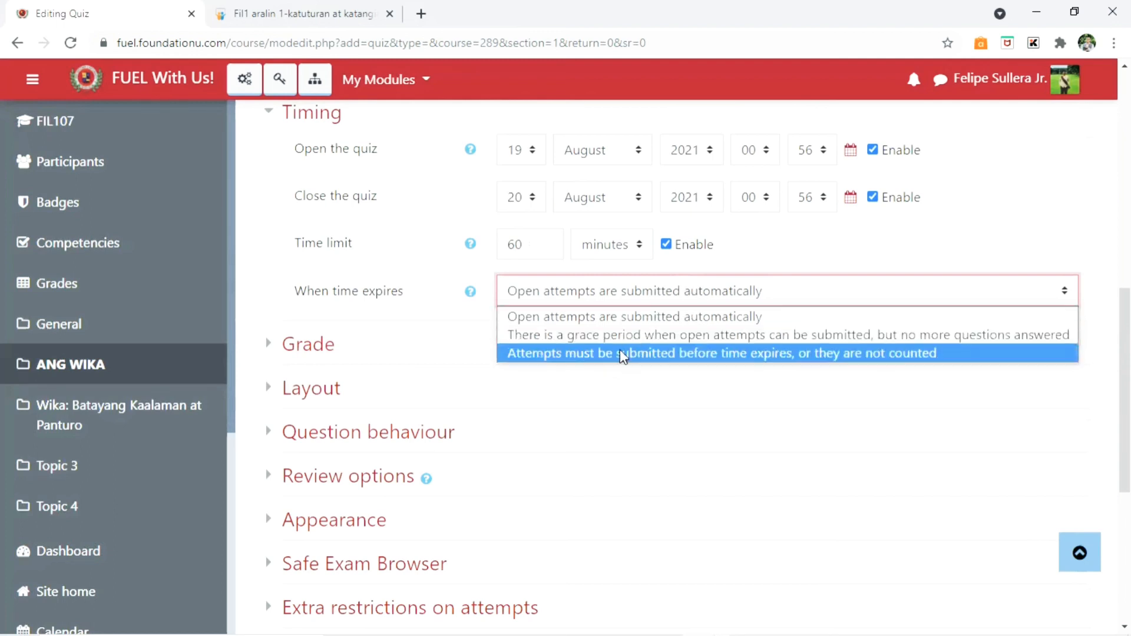
click(664, 313)
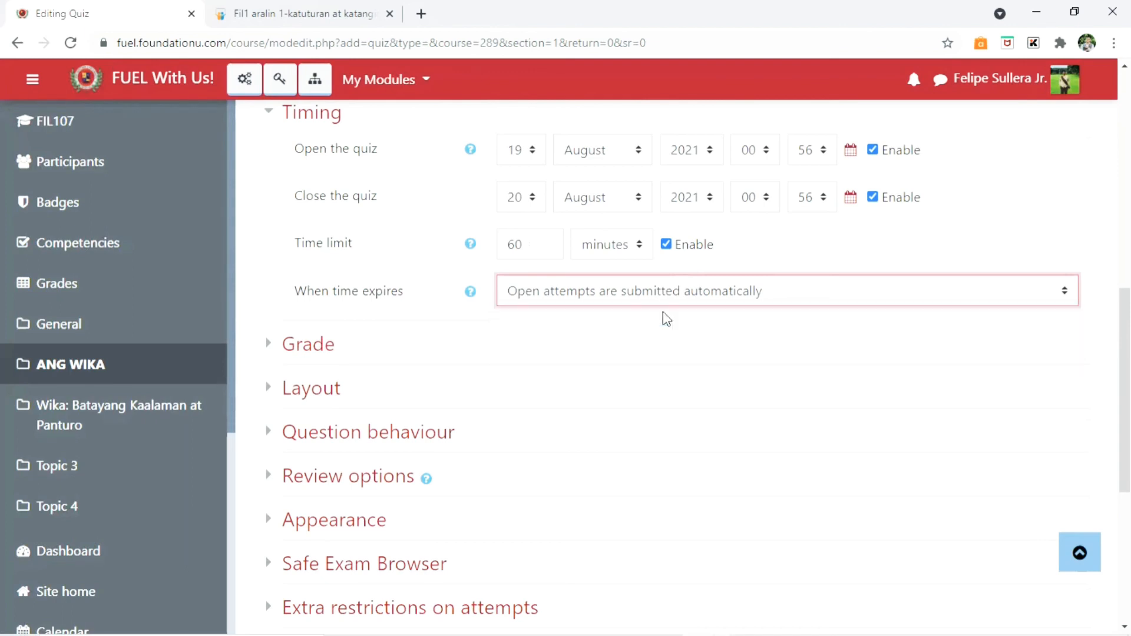
- In the review options, try turning off General feedback and Right answer for immediately after the attempt
scroll(664, 313, down, 4)
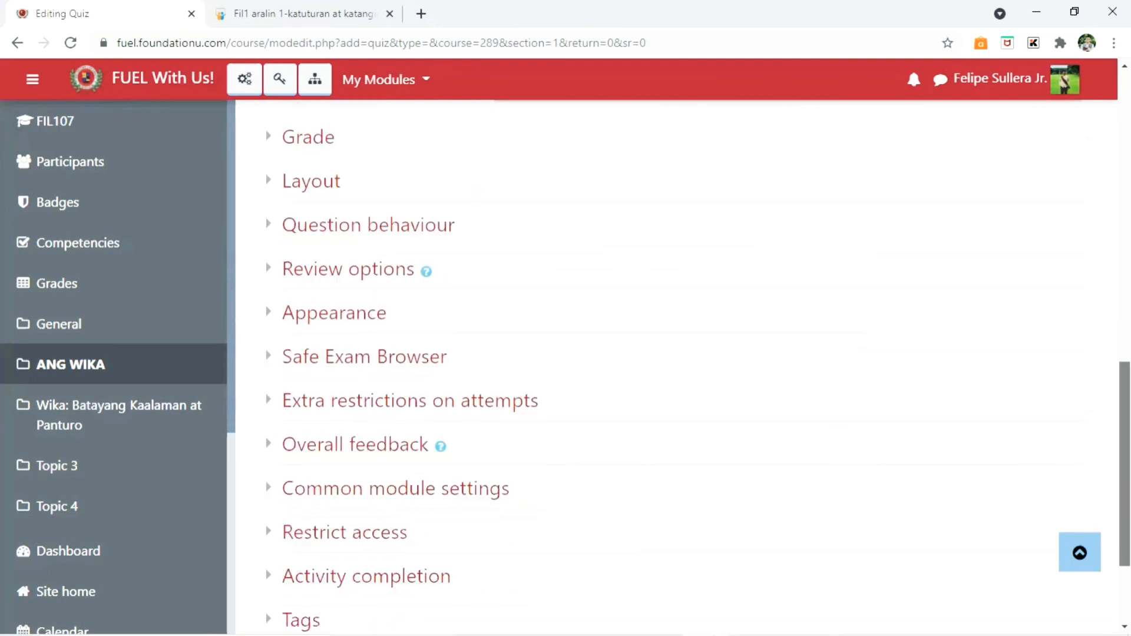
scroll(497, 219, up, 1)
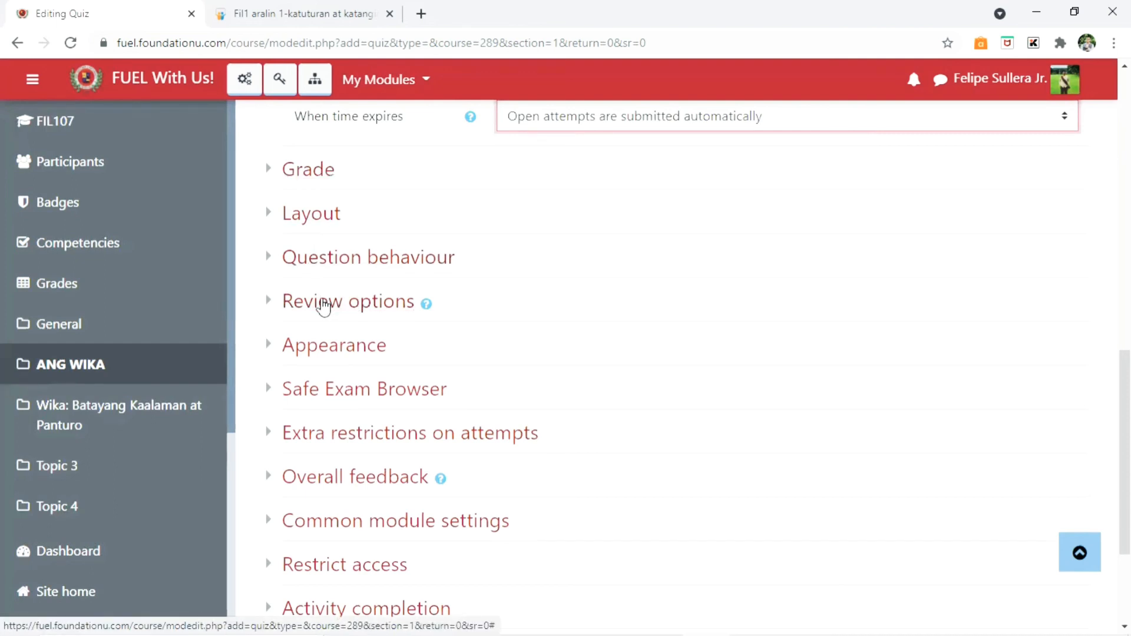
click(323, 306)
scroll(513, 238, down, 3)
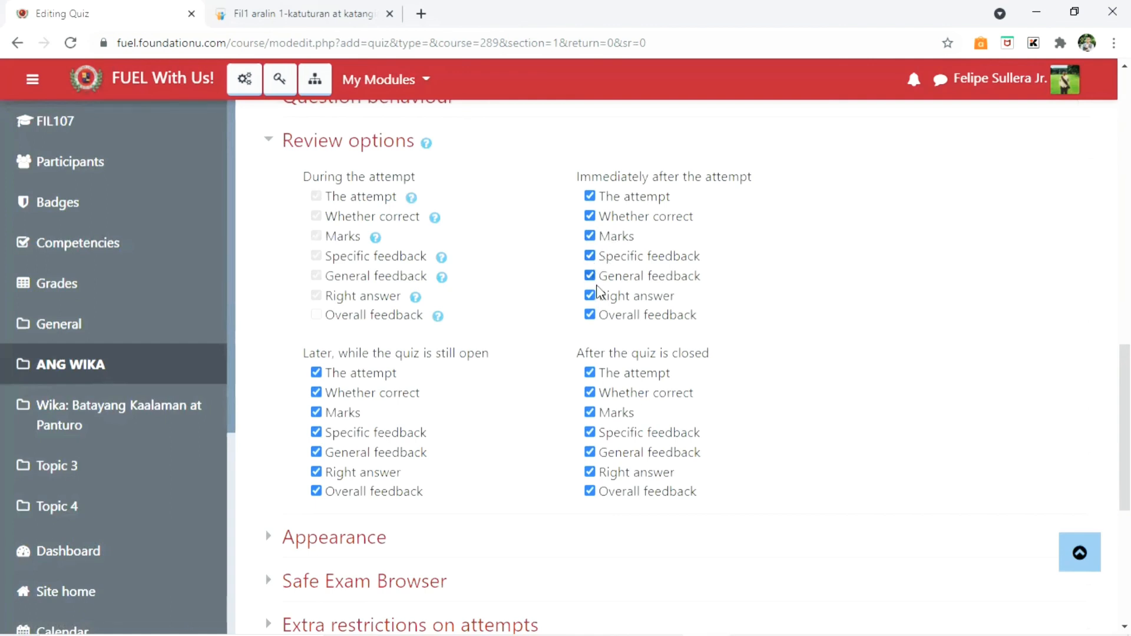
scroll(678, 365, up, 4)
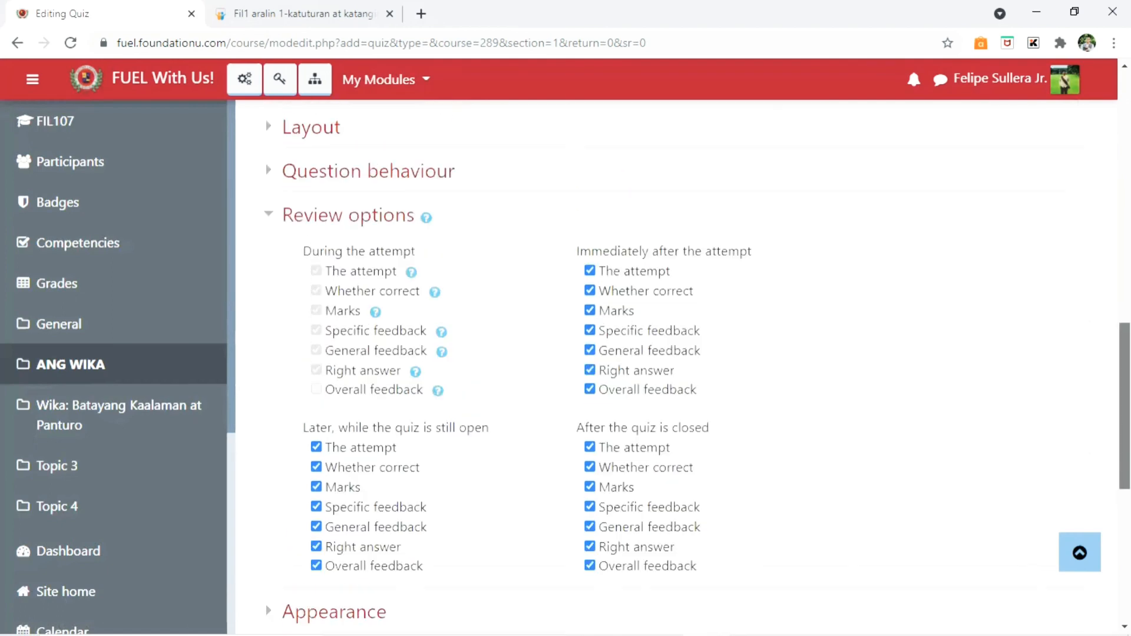
scroll(678, 365, down, 2)
scroll(678, 365, down, 1)
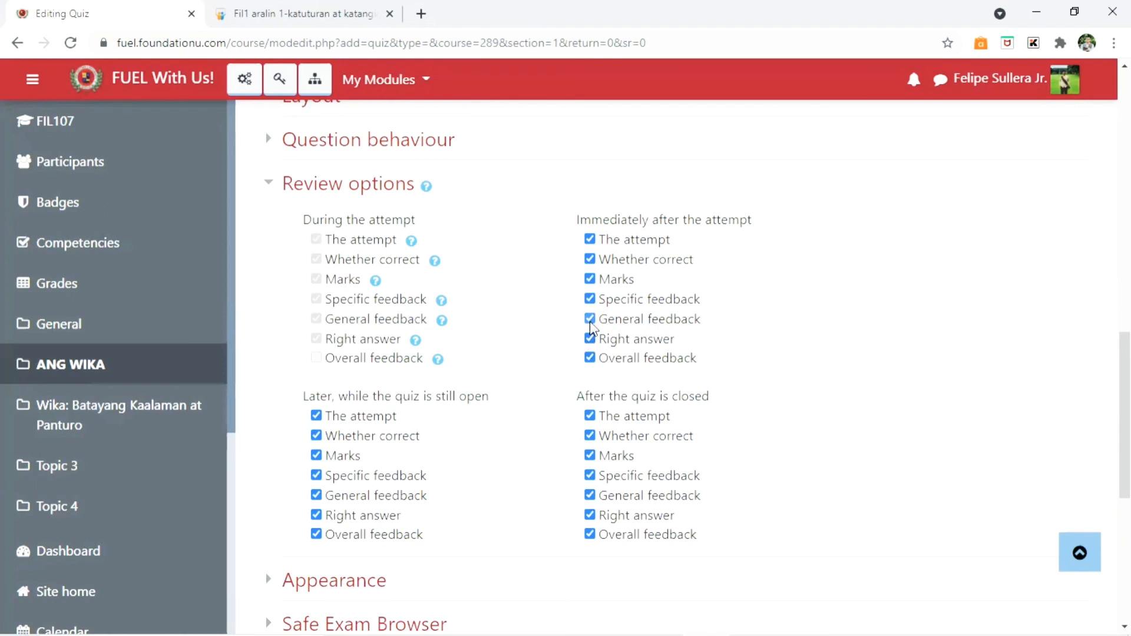
click(589, 320)
click(590, 339)
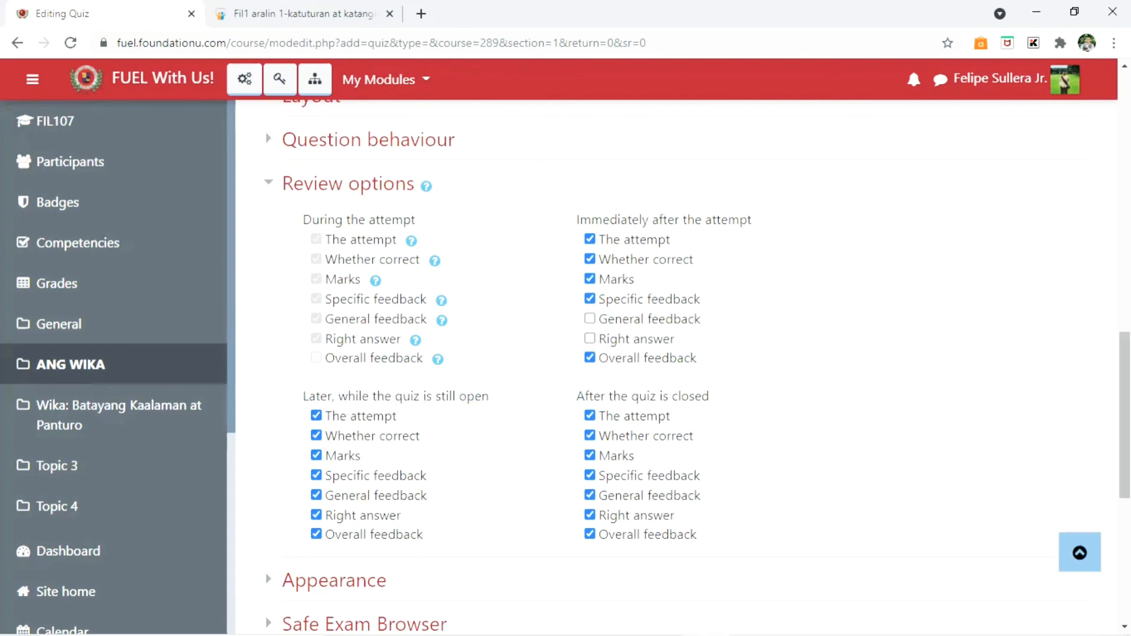
- Try turning off General feedback and Right answer for while the quiz is still open, and re-enable both for all review periods
scroll(467, 396, down, 2)
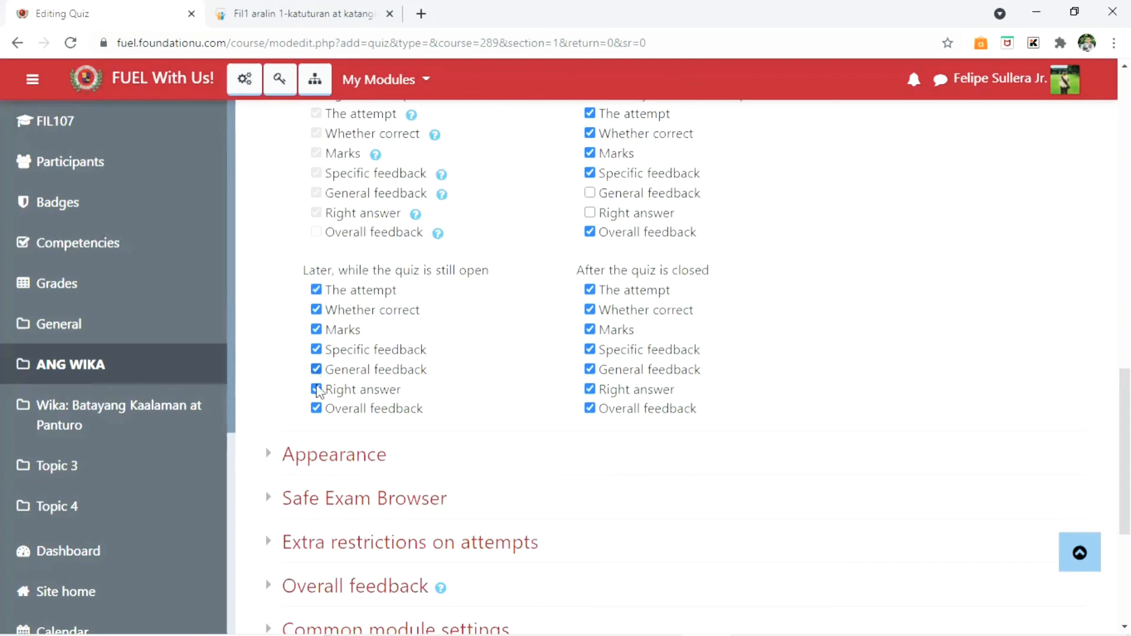
click(316, 389)
click(317, 366)
click(314, 389)
click(317, 368)
click(313, 389)
click(315, 368)
click(315, 389)
click(315, 369)
click(589, 212)
click(589, 192)
- Examine the quiz's completion tracking choices under Activity completion and the Competencies settings, and collapse both sections
scroll(589, 194, down, 5)
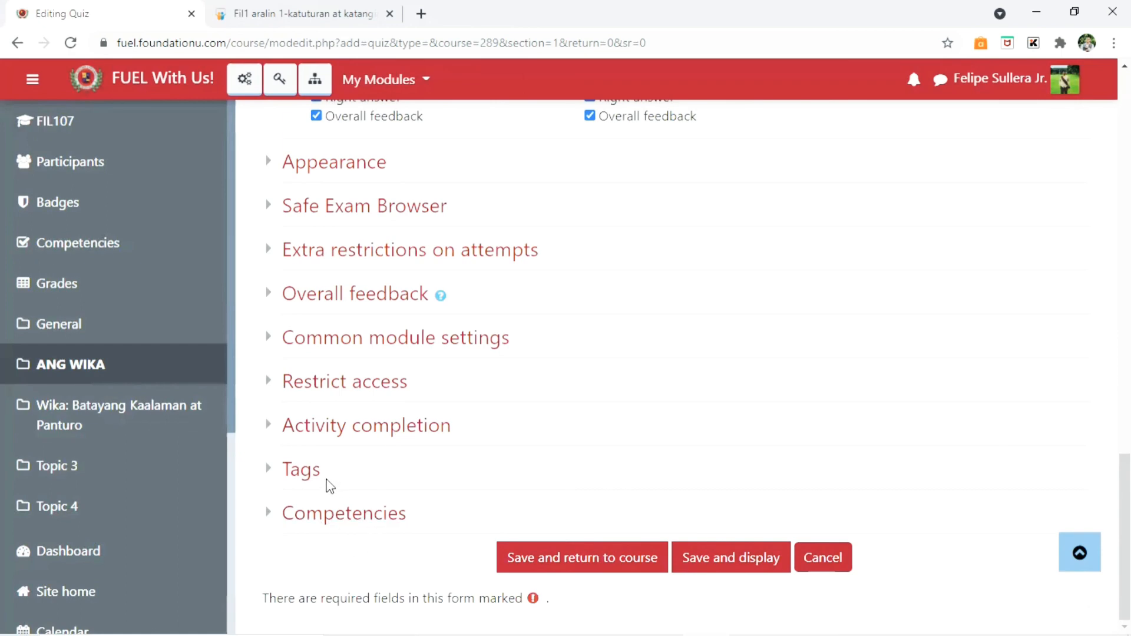
click(316, 432)
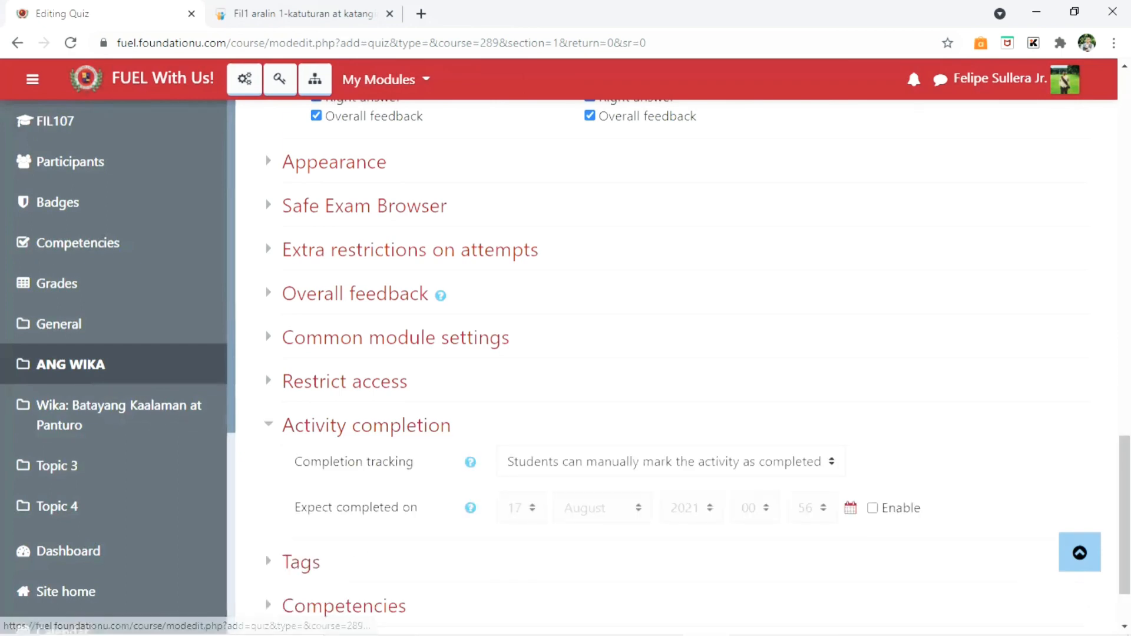
scroll(1124, 501, up, 2)
scroll(683, 365, down, 2)
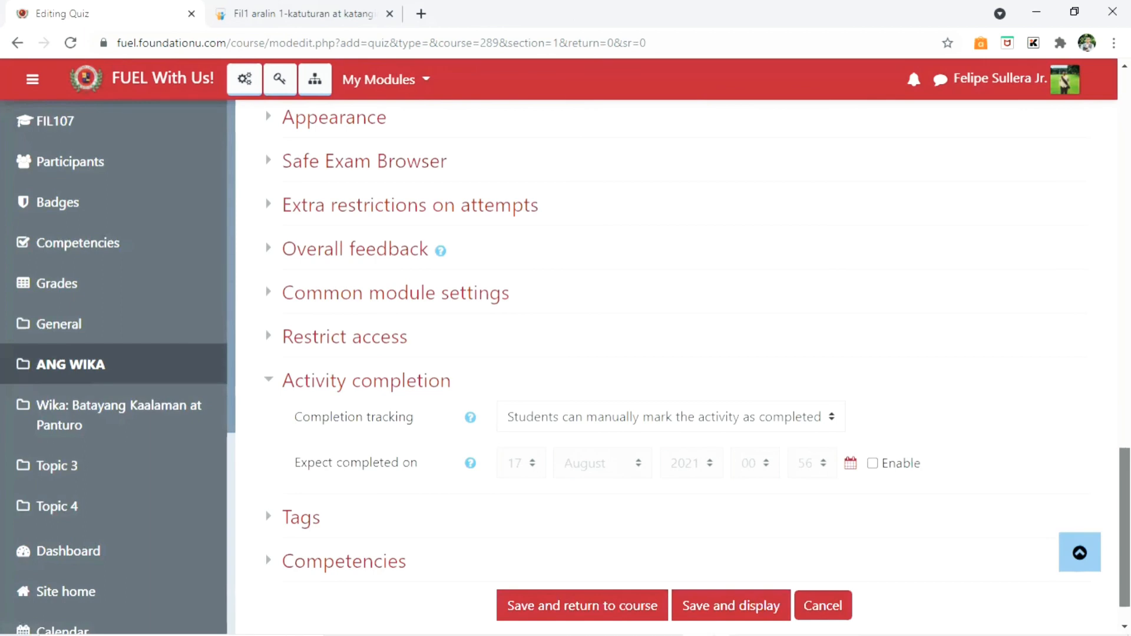
click(776, 418)
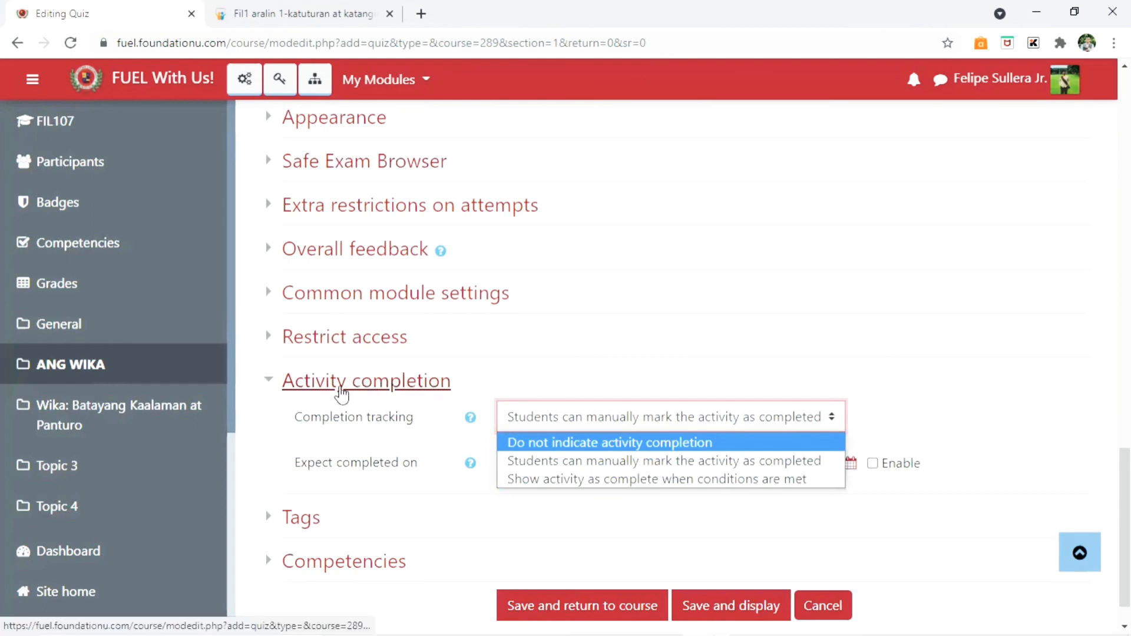
click(341, 389)
click(357, 514)
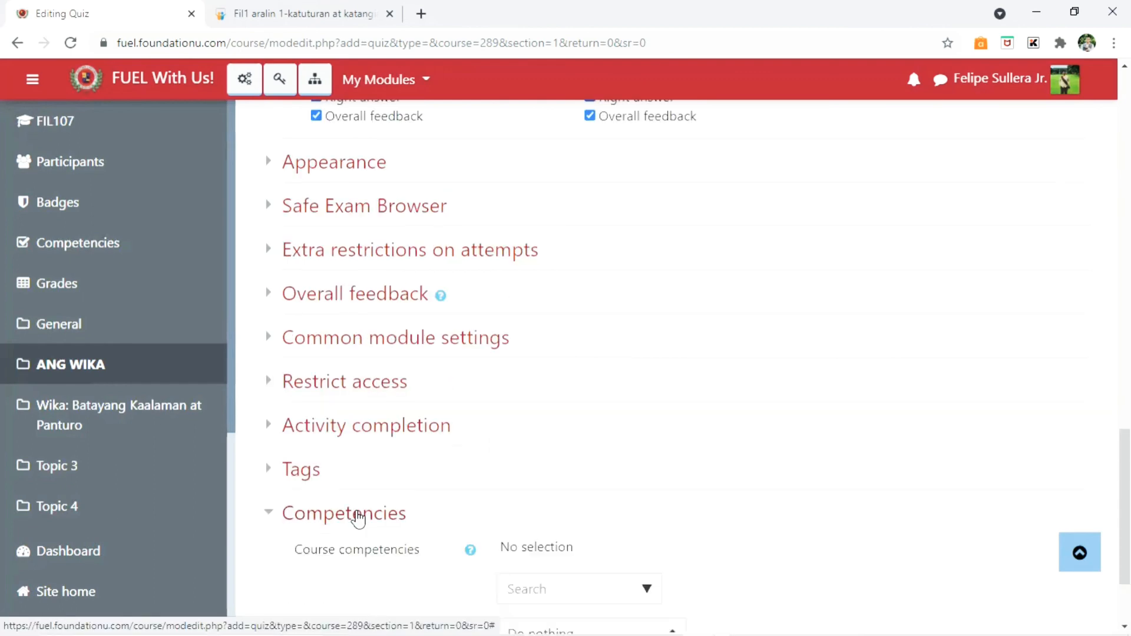
click(357, 514)
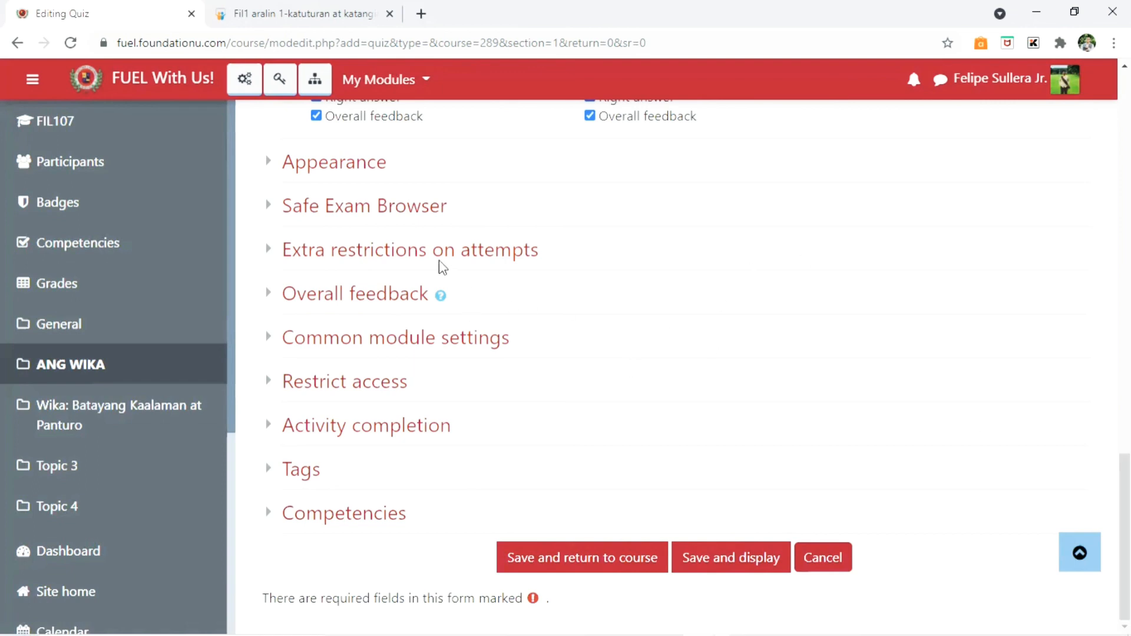
- Look at the required password setting under Extra restrictions on attempts and leave it blank
click(417, 257)
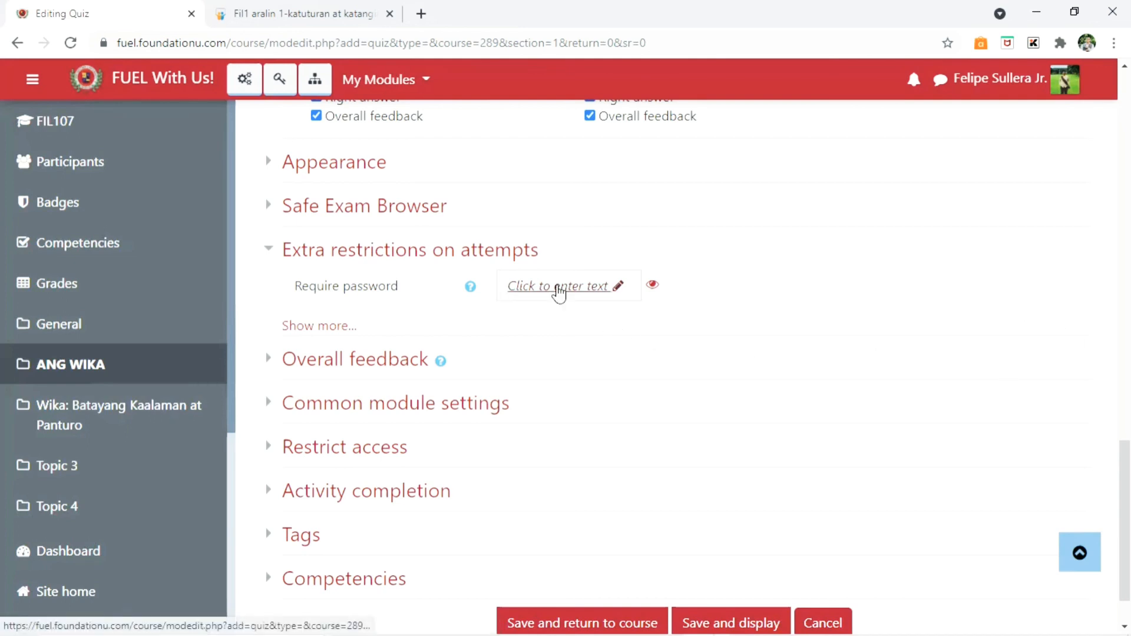
click(558, 289)
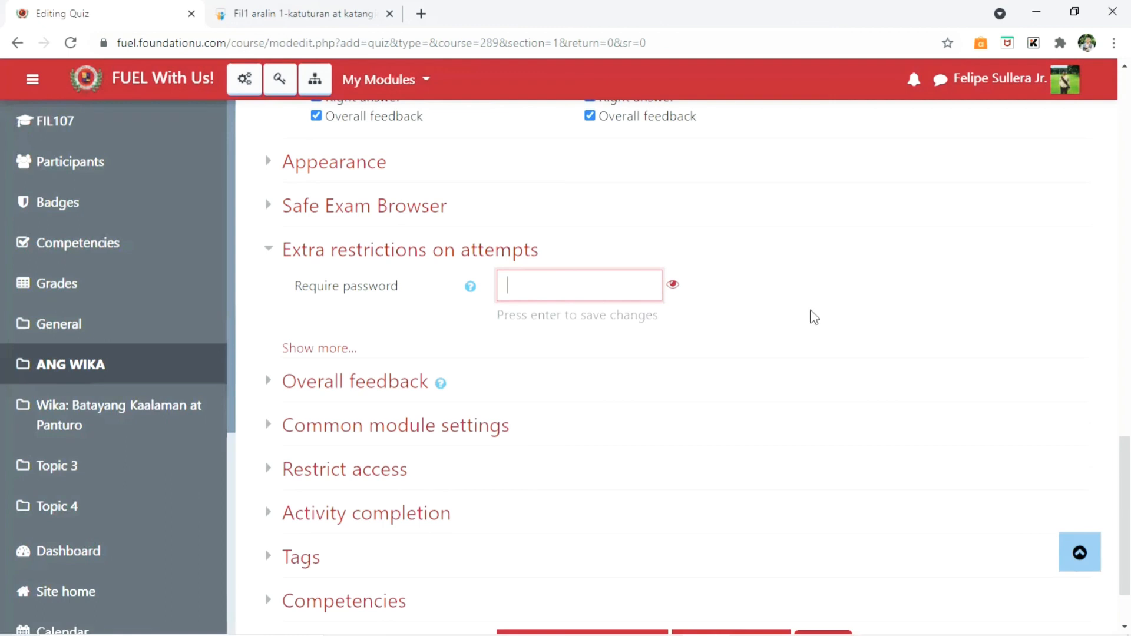
click(818, 317)
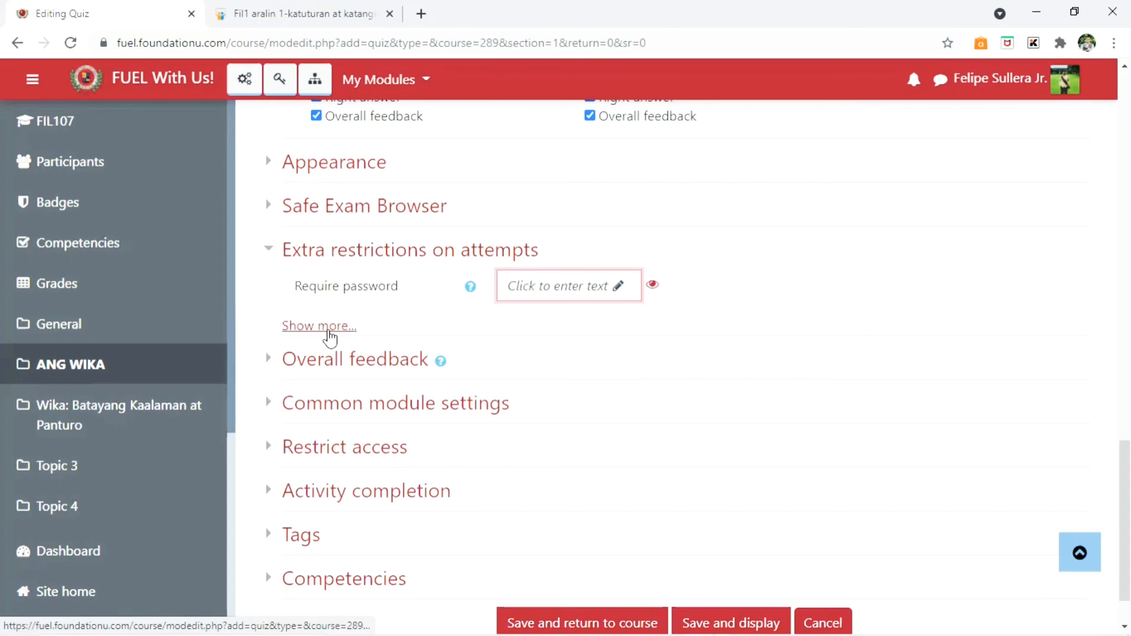
- Reveal the additional attempt restrictions and set Browser security to Full screen pop-up with some JavaScript security
click(329, 328)
scroll(967, 369, down, 3)
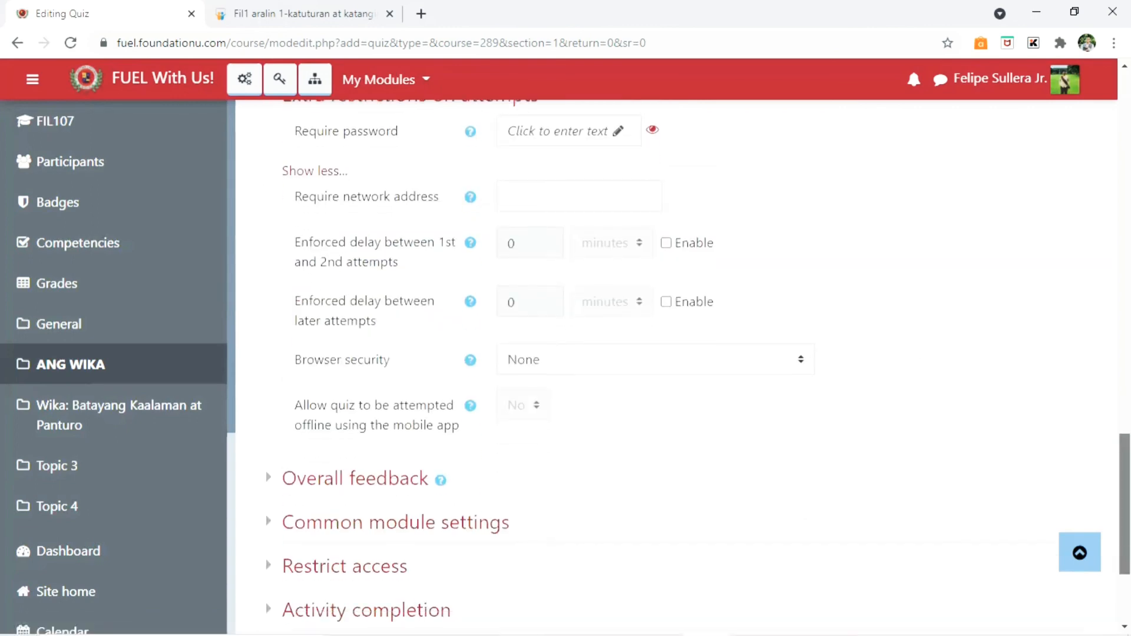
drag(1125, 504, 1124, 519)
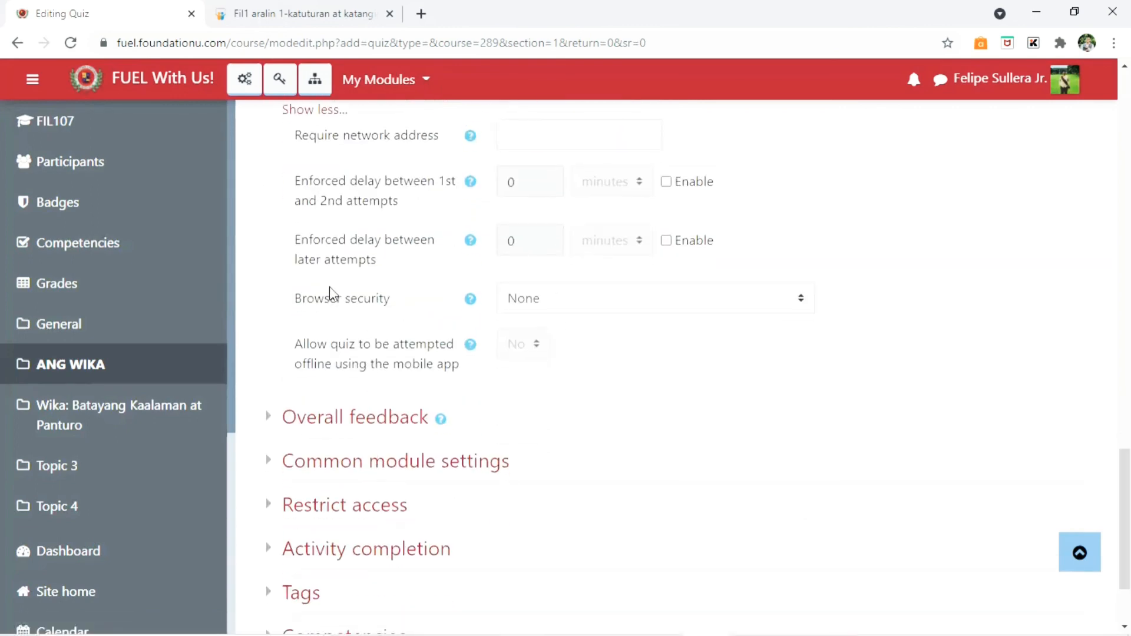
click(614, 290)
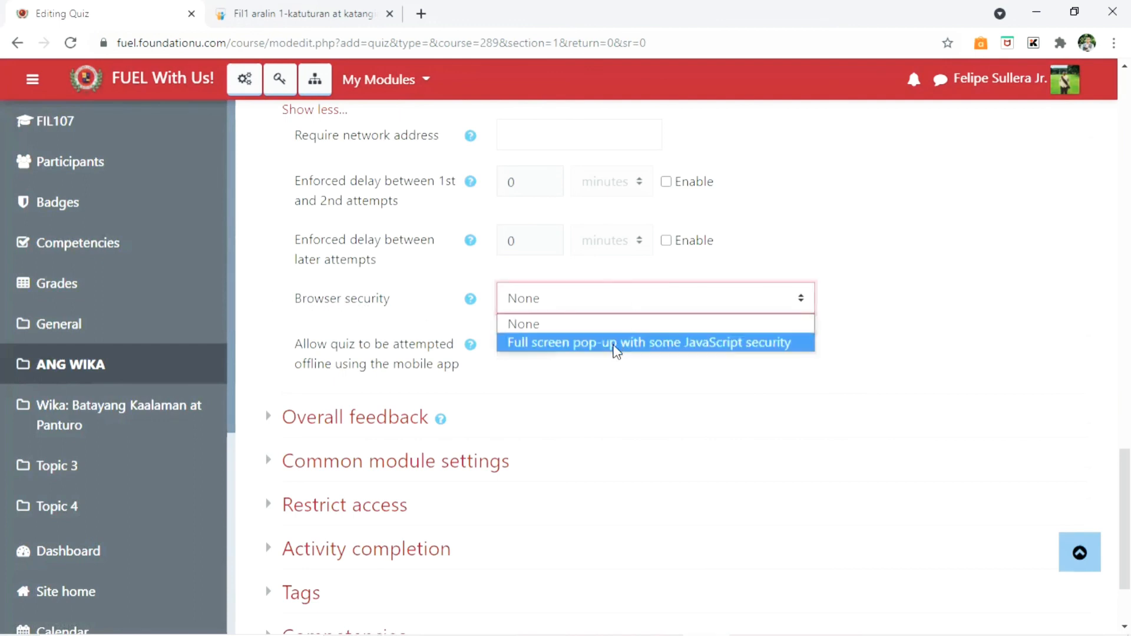
click(615, 343)
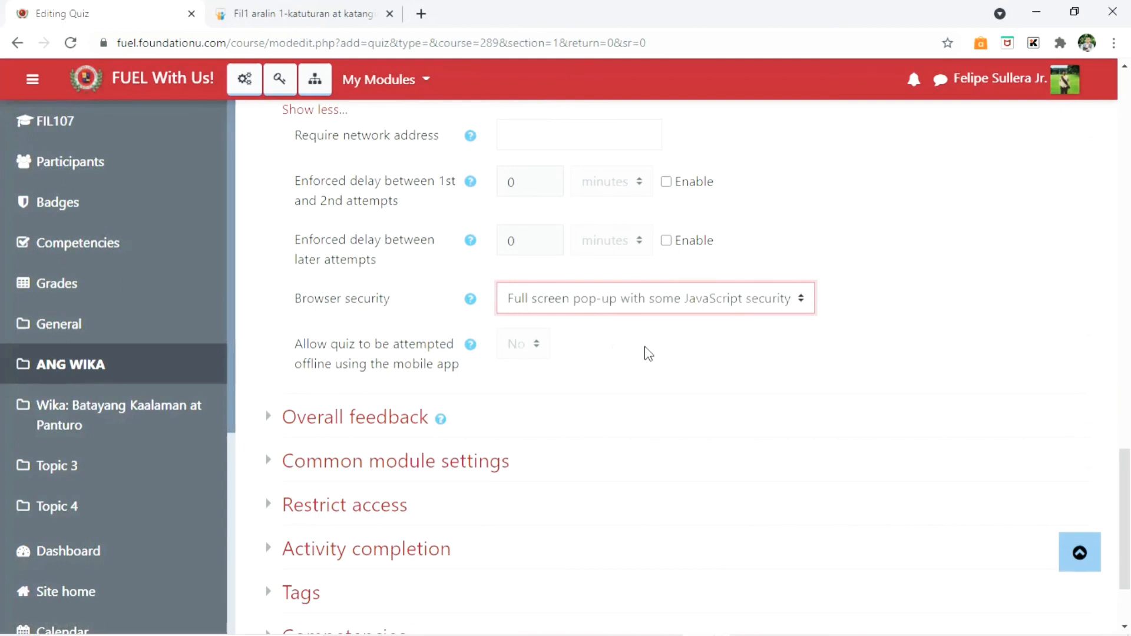
click(1040, 342)
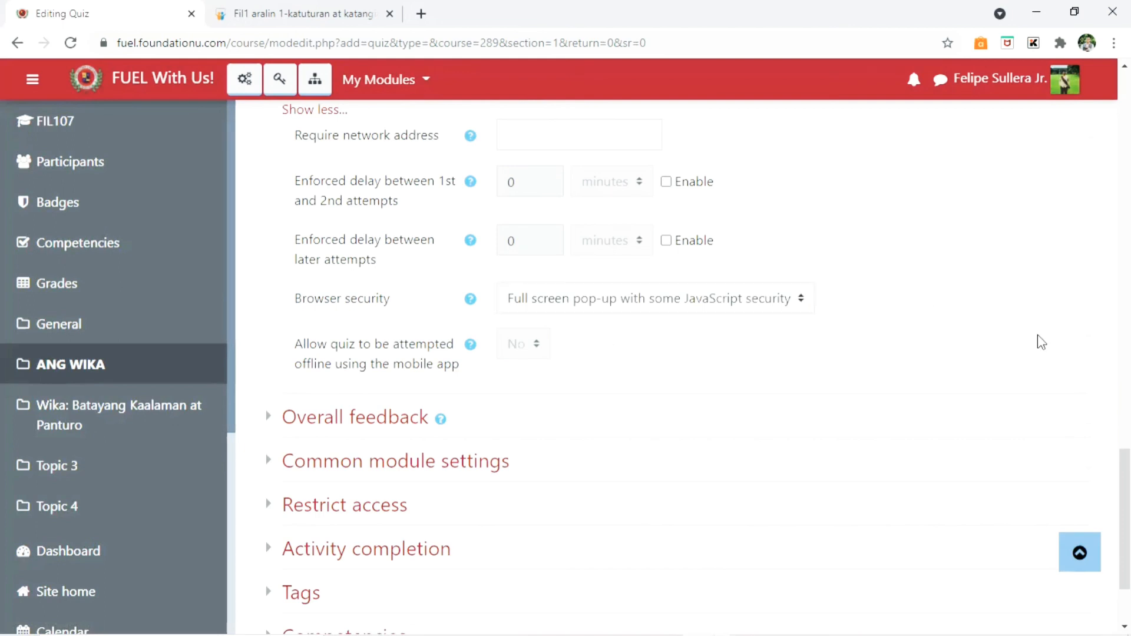
- Save the quiz settings and return to the course page
scroll(677, 359, up, 2)
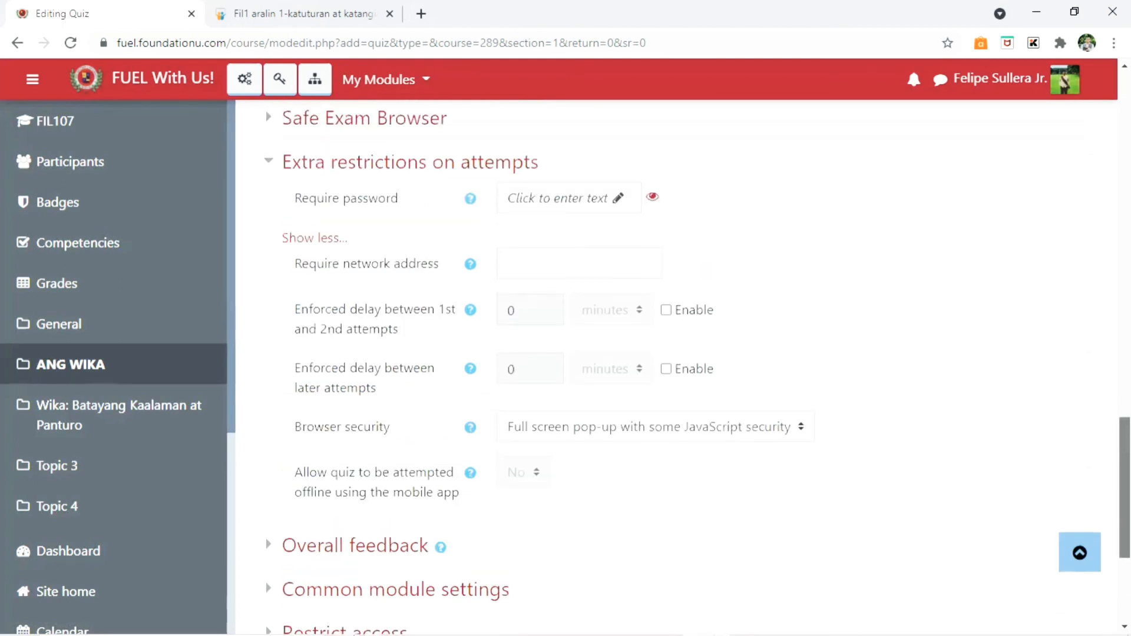
scroll(677, 359, down, 2)
scroll(1085, 408, up, 1)
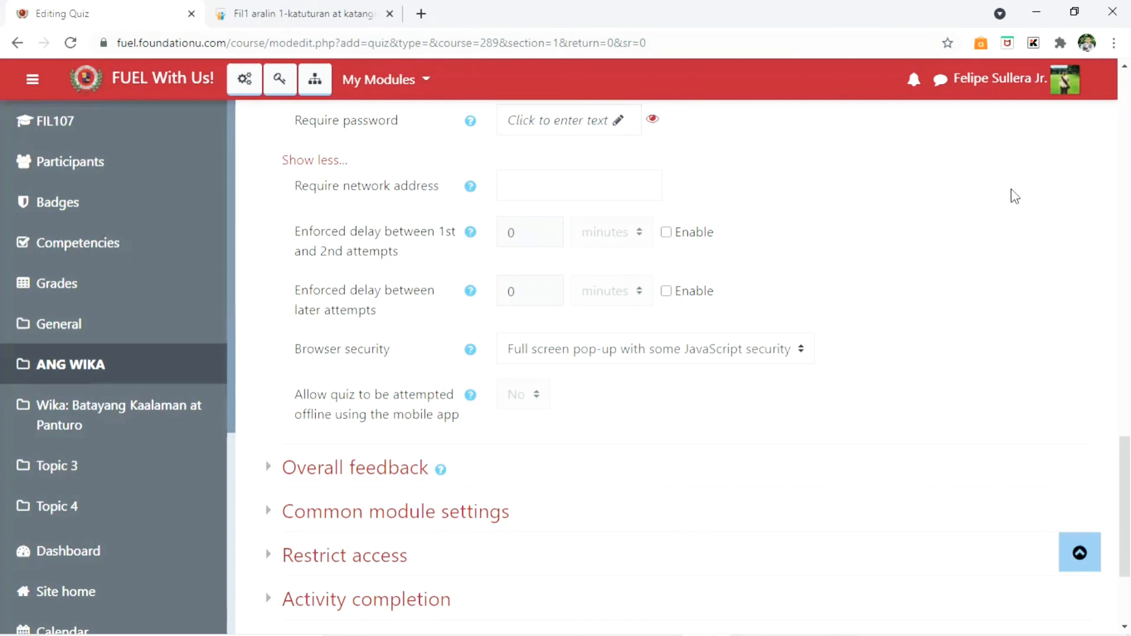
scroll(698, 361, down, 2)
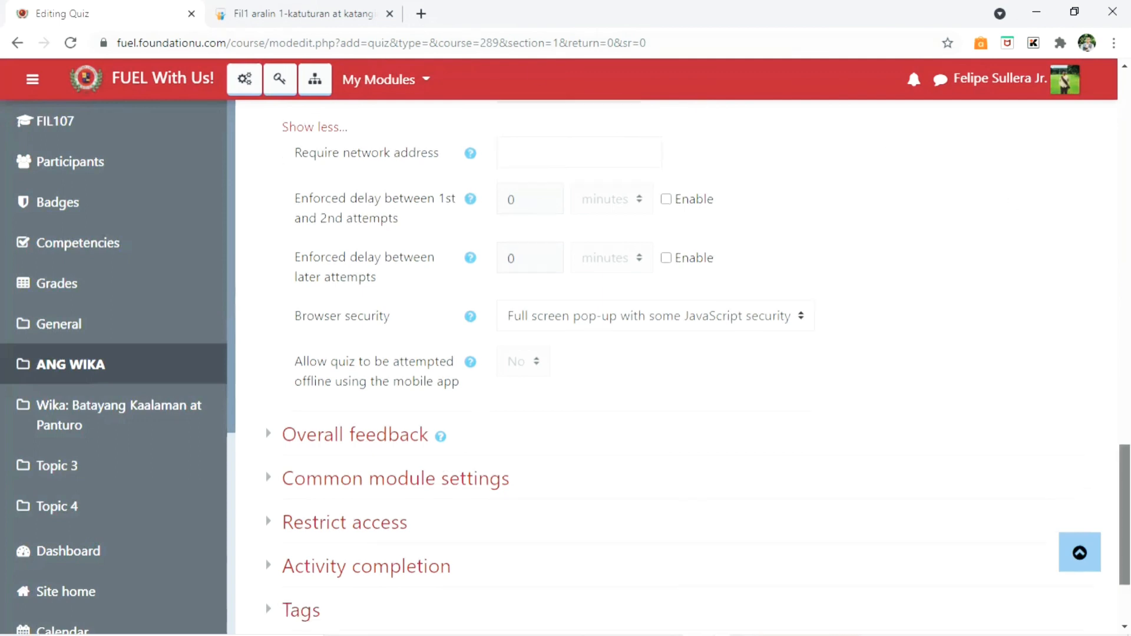
scroll(698, 361, down, 1)
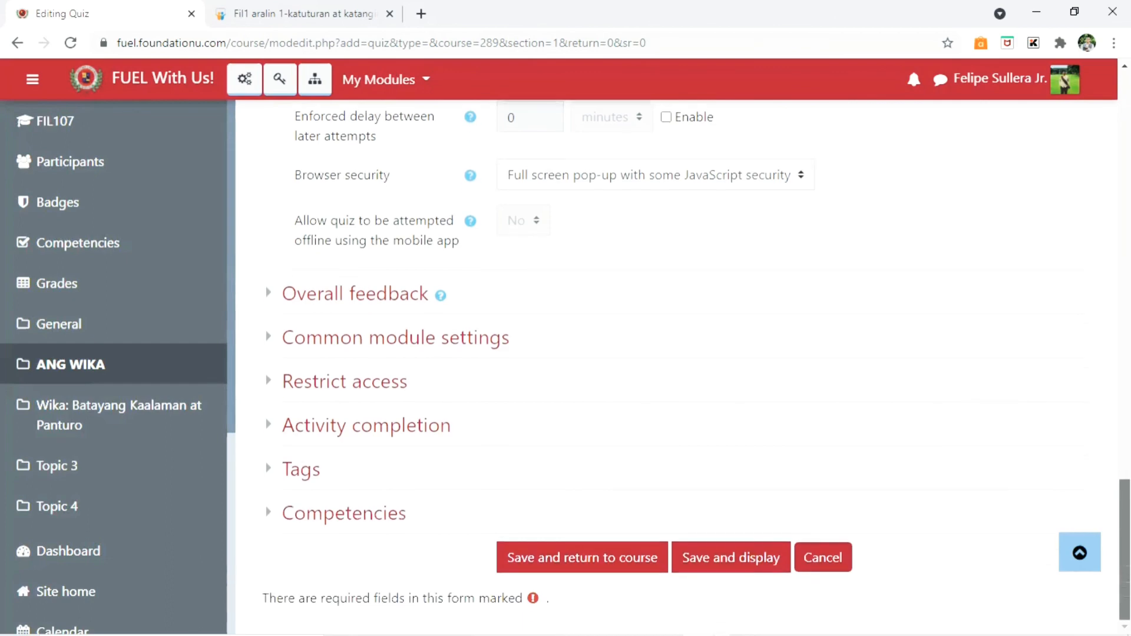
scroll(697, 361, up, 3)
scroll(697, 361, down, 3)
scroll(698, 361, up, 5)
scroll(698, 361, down, 5)
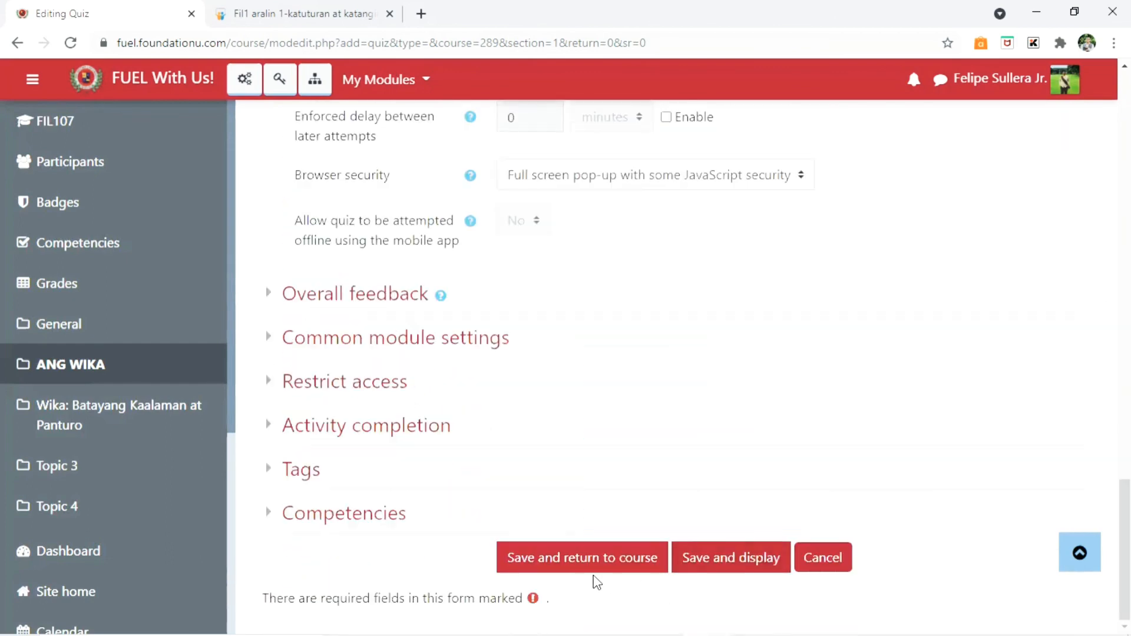
click(581, 561)
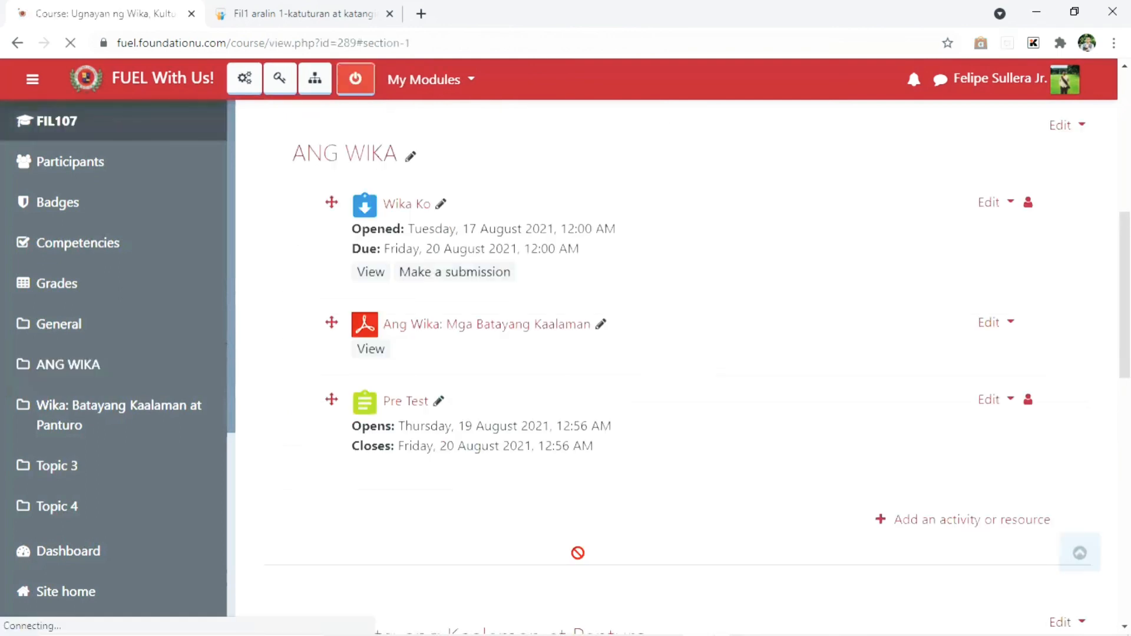
- Turn the course's edit mode off and back on
drag(1125, 290, 1124, 152)
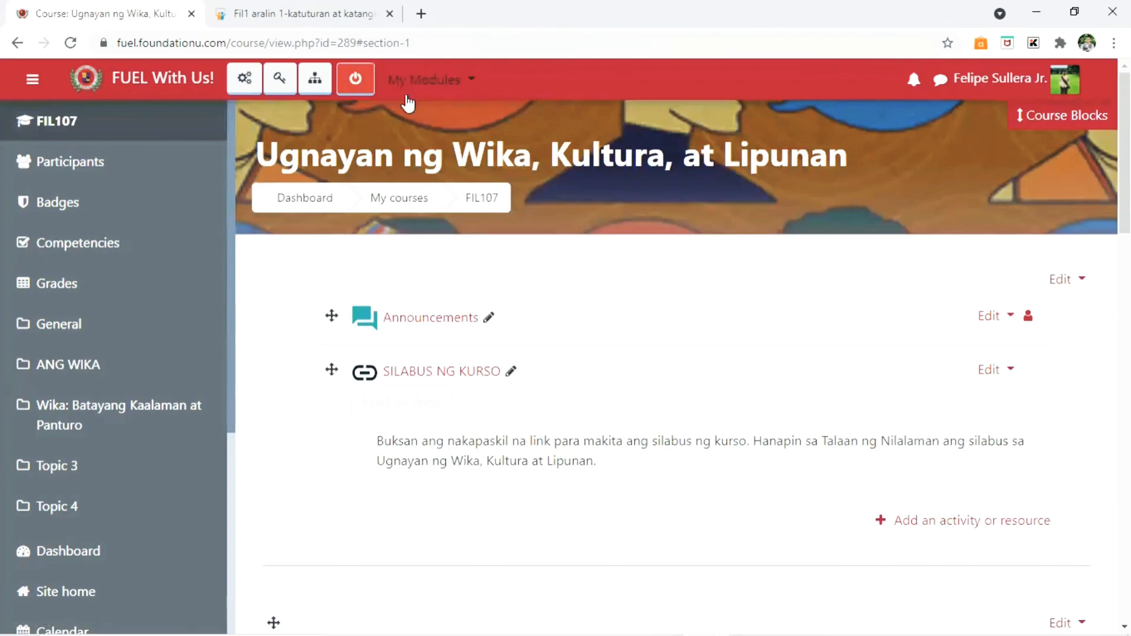
click(351, 82)
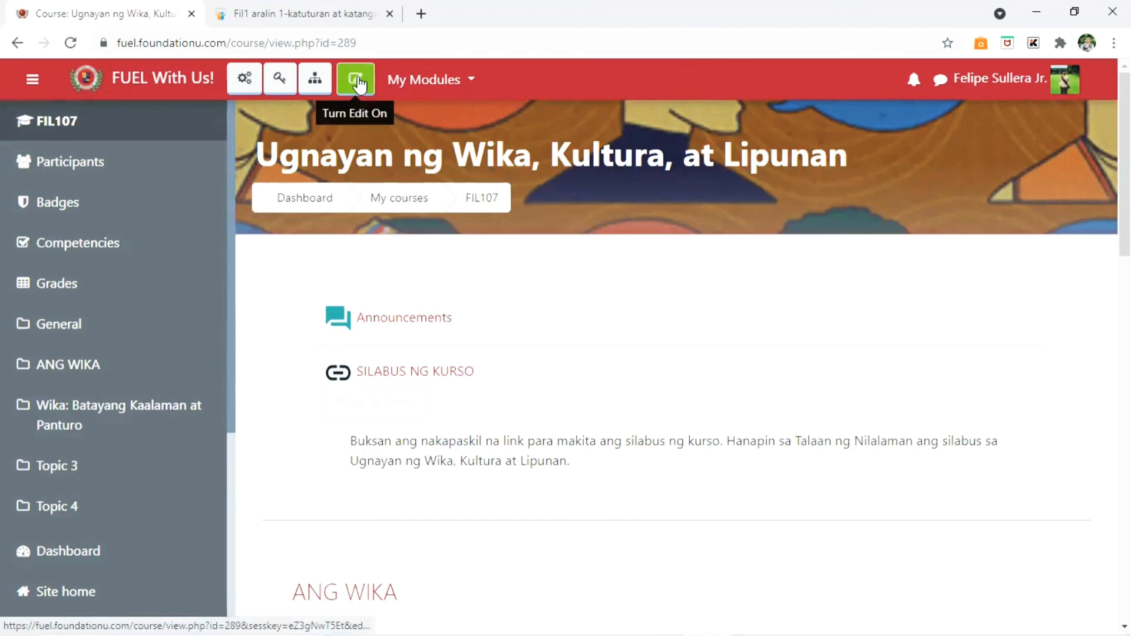
click(357, 81)
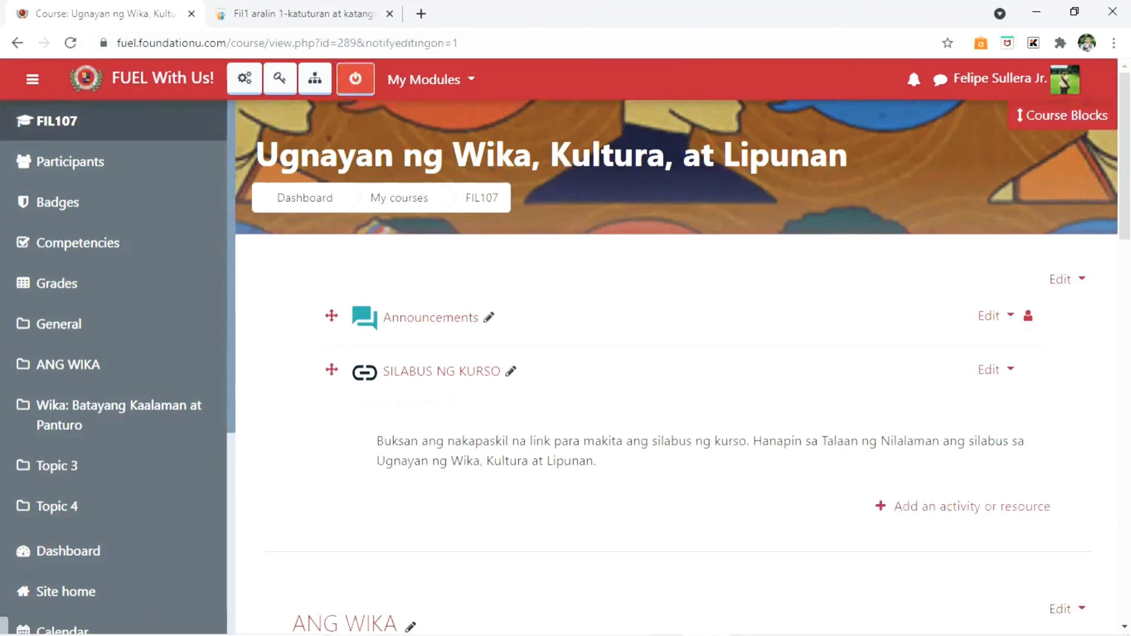
- Review the course page's sections and activities, from Announcements and SILABUS NG KURSO through ANG WIKA to Topic 4
scroll(411, 82, down, 12)
scroll(676, 365, down, 2)
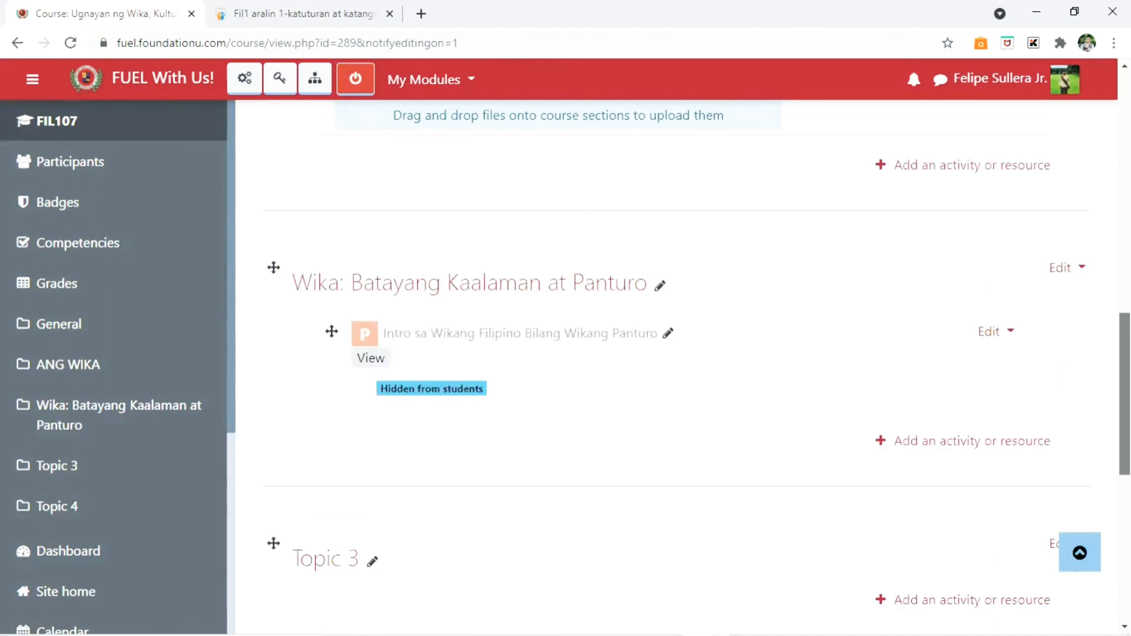
scroll(676, 365, up, 14)
scroll(676, 365, down, 12)
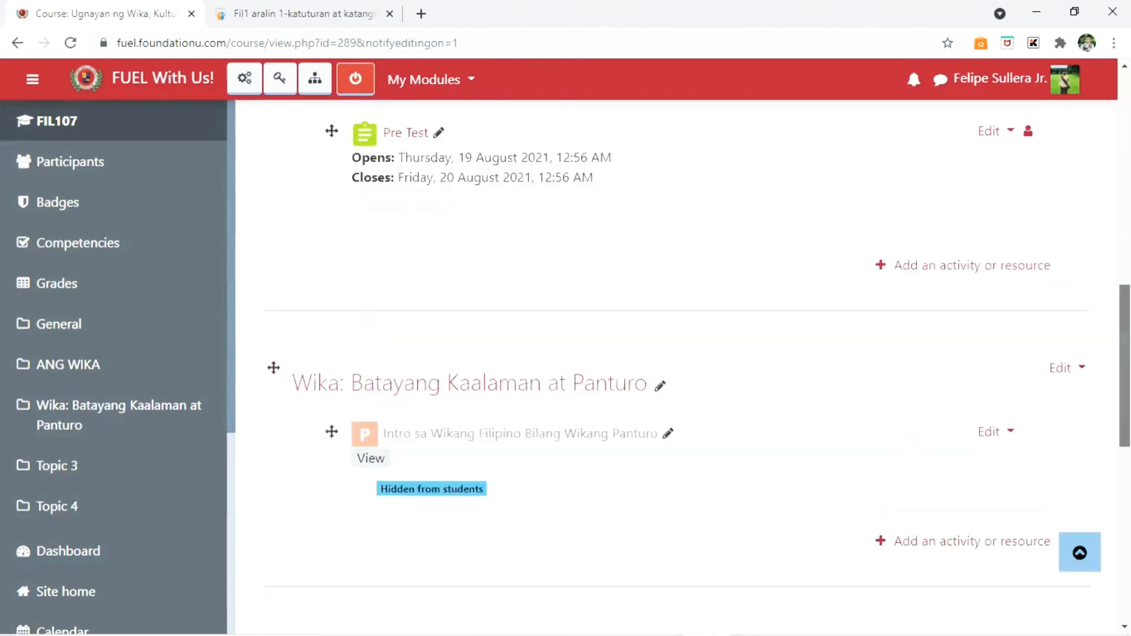
scroll(1095, 159, down, 2)
scroll(1095, 329, up, 6)
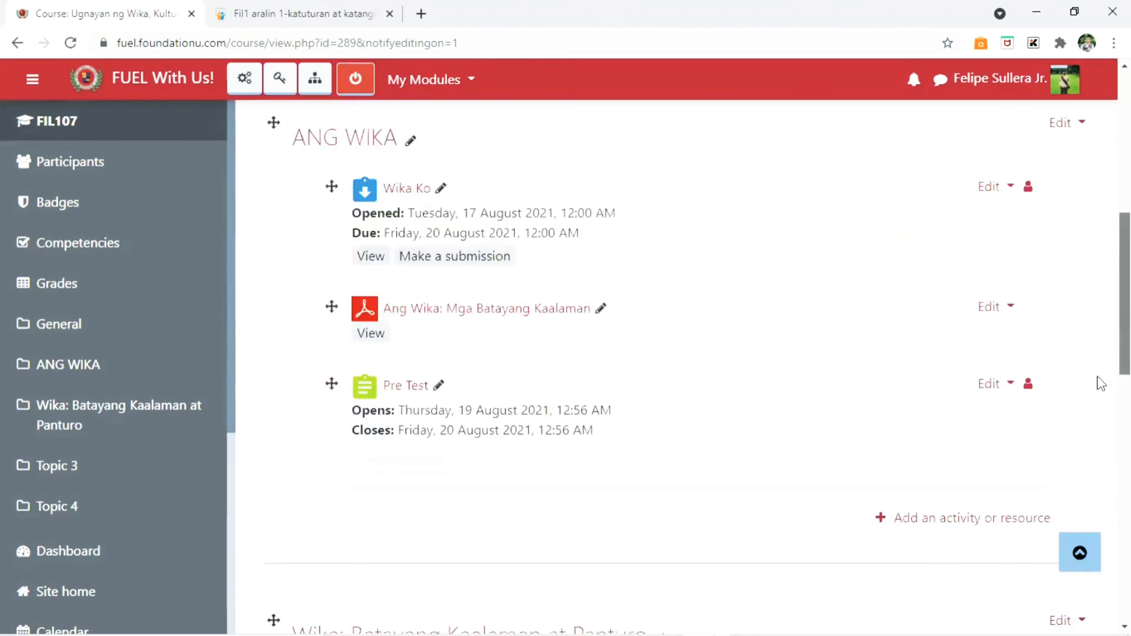
scroll(1100, 456, down, 10)
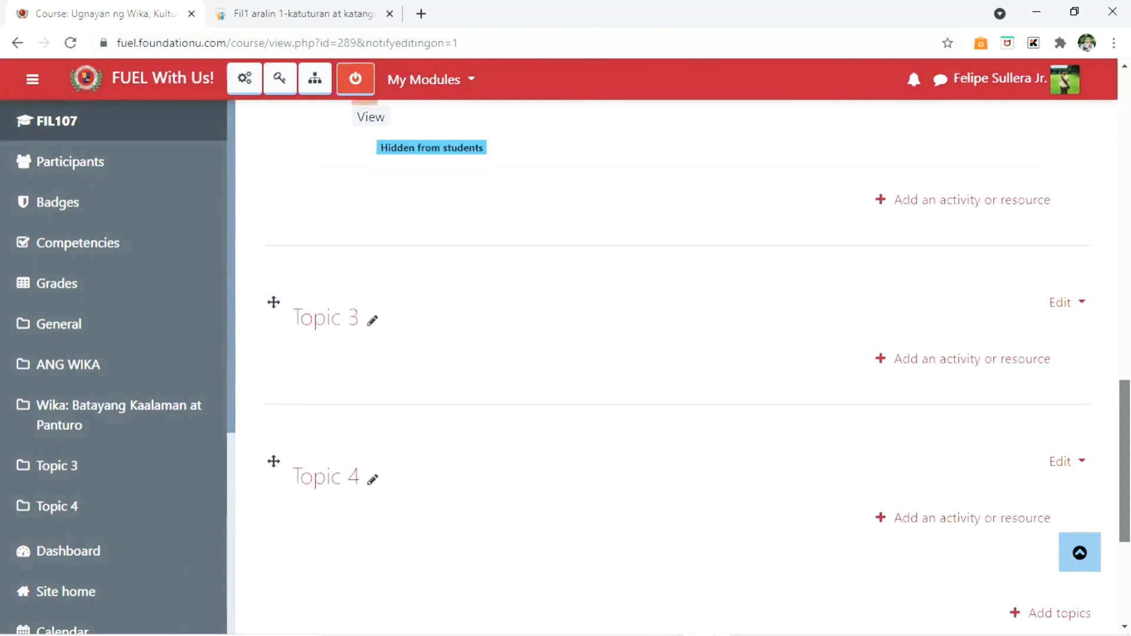
scroll(853, 413, up, 10)
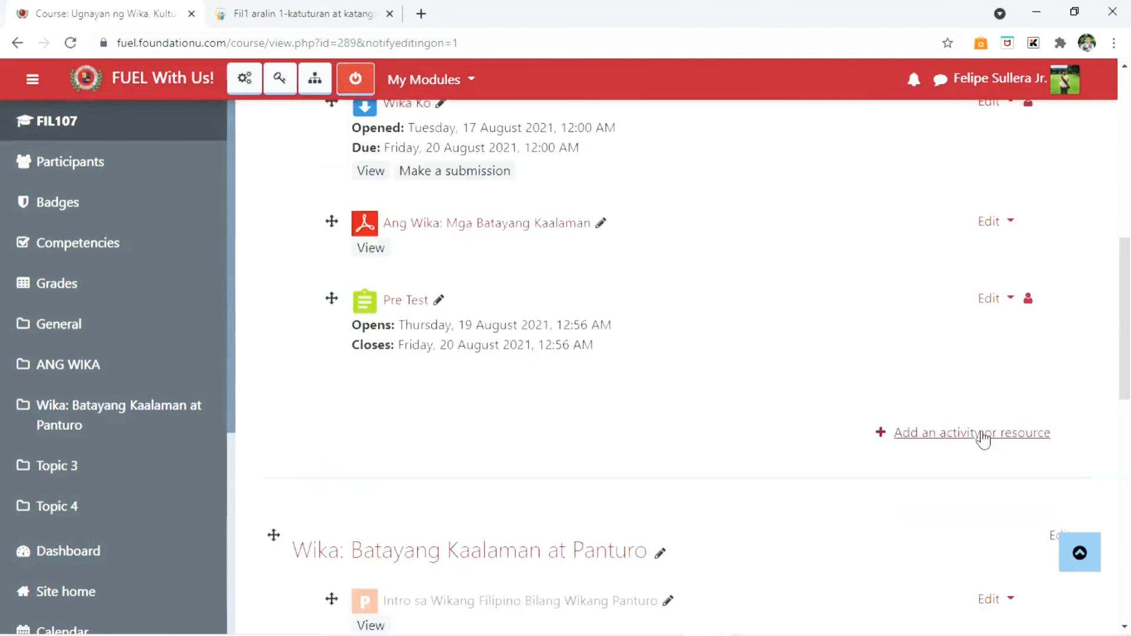
scroll(971, 433, down, 3)
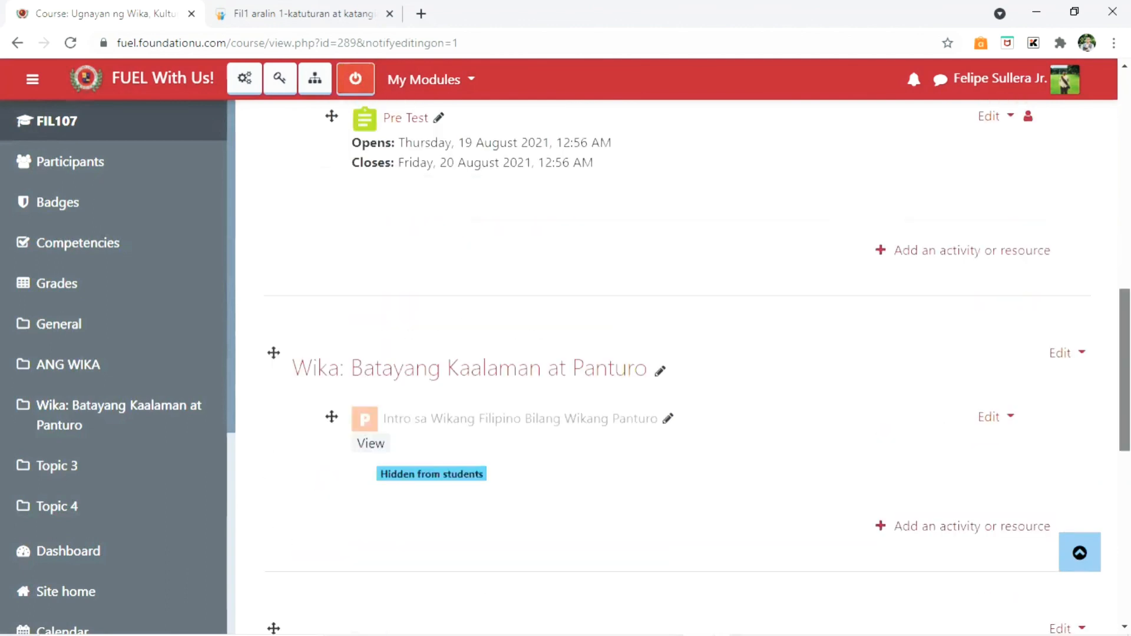
scroll(1040, 306, up, 4)
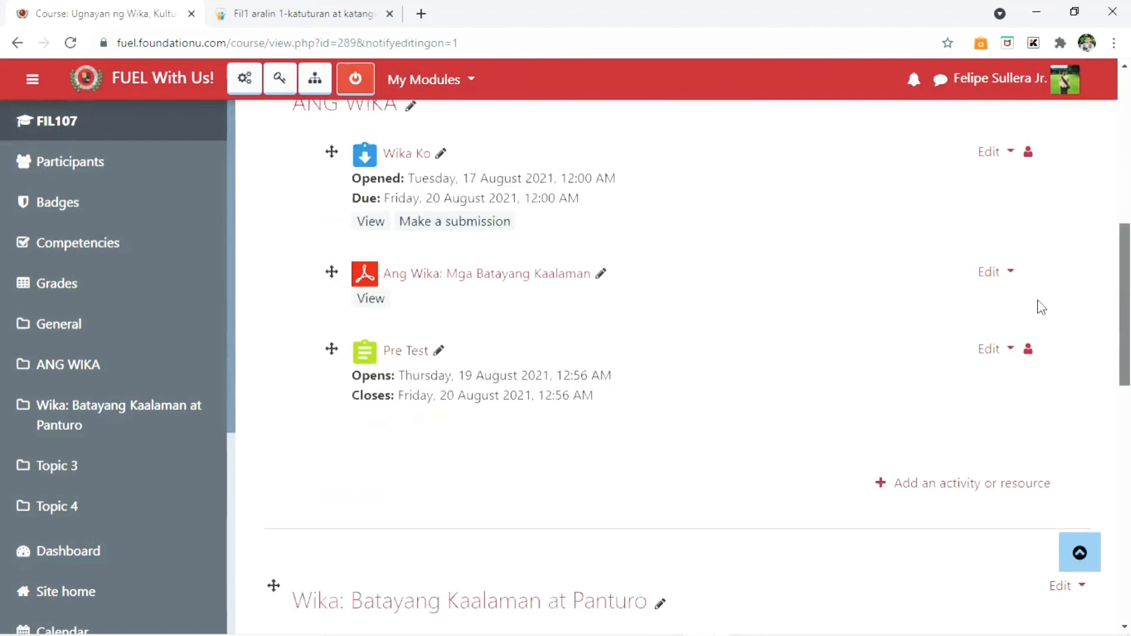
scroll(332, 197, up, 2)
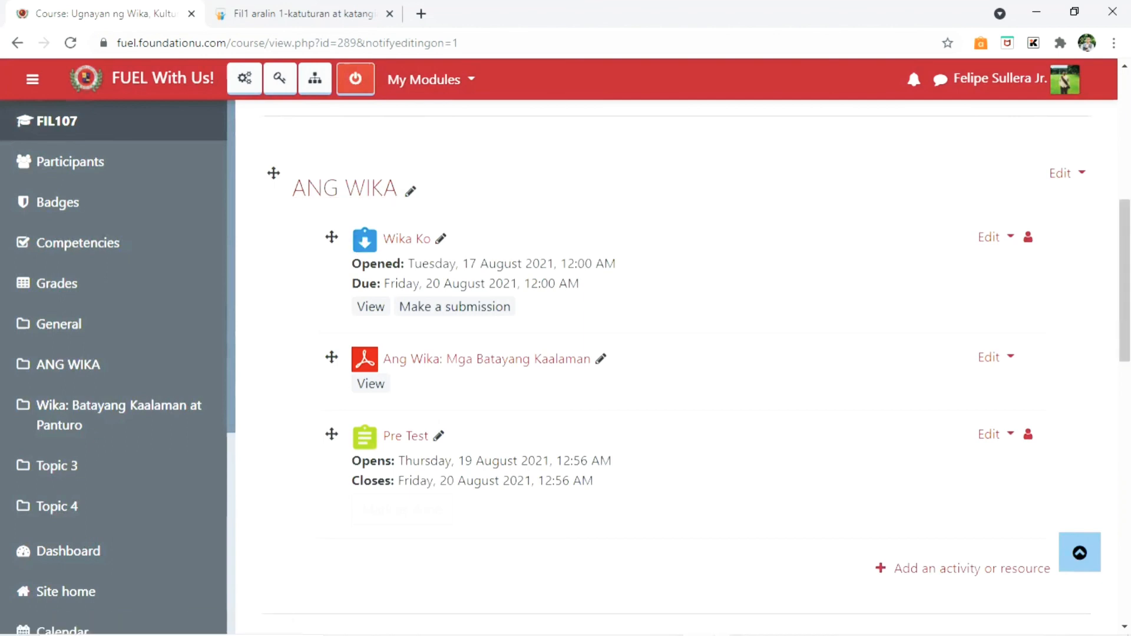
scroll(285, 227, up, 1)
drag(286, 472, 318, 201)
drag(317, 160, 319, 160)
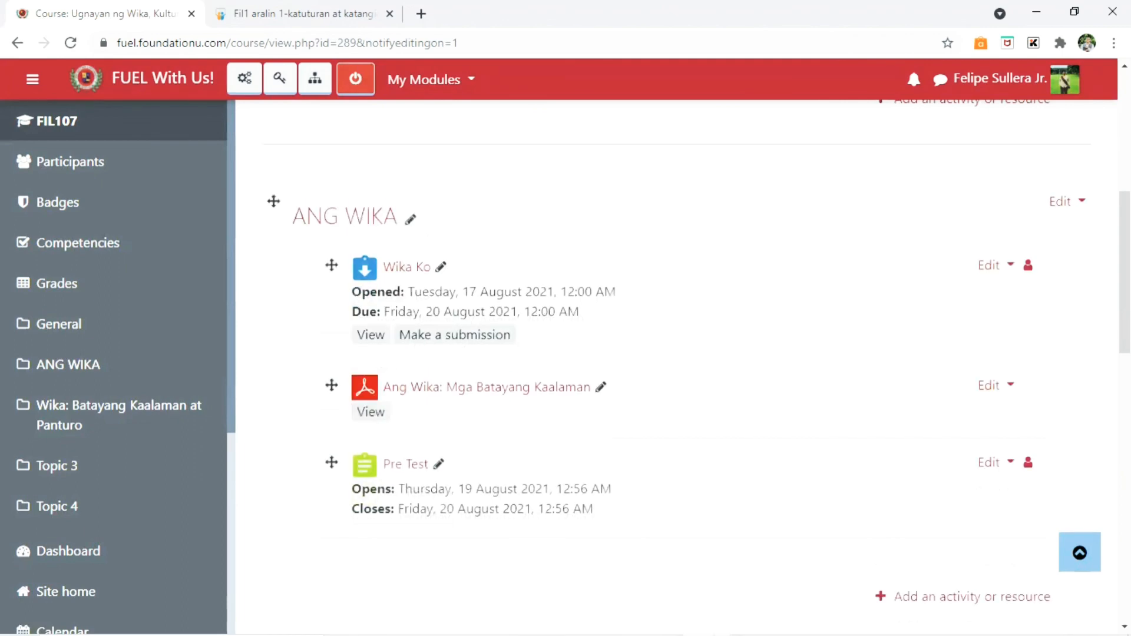
scroll(677, 365, down, 2)
scroll(677, 365, down, 10)
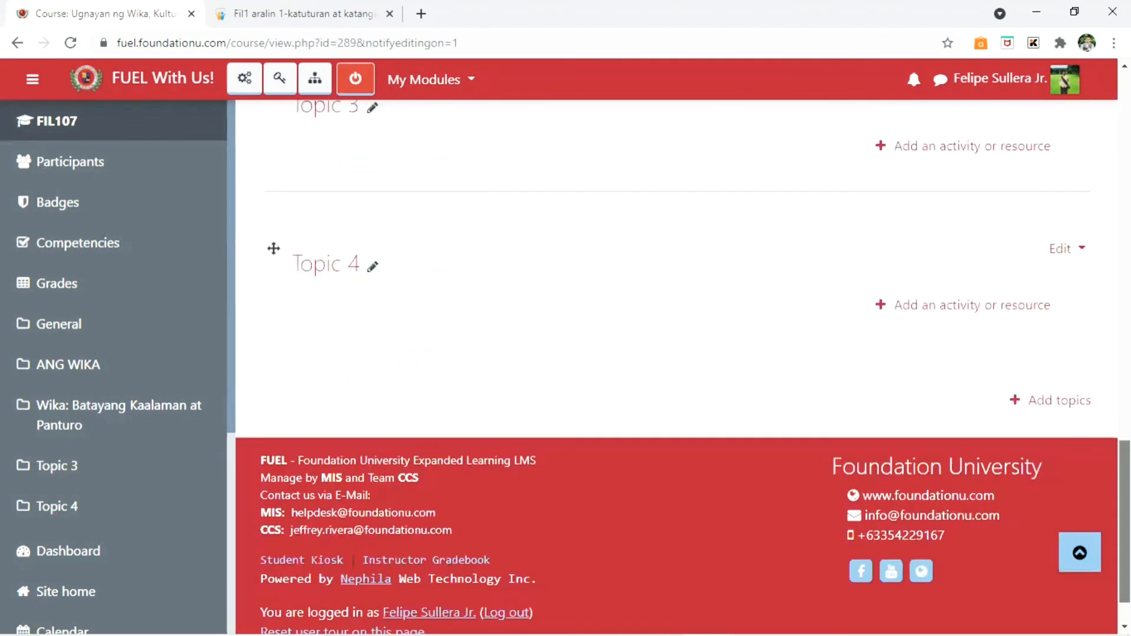
scroll(677, 365, up, 15)
scroll(678, 365, up, 3)
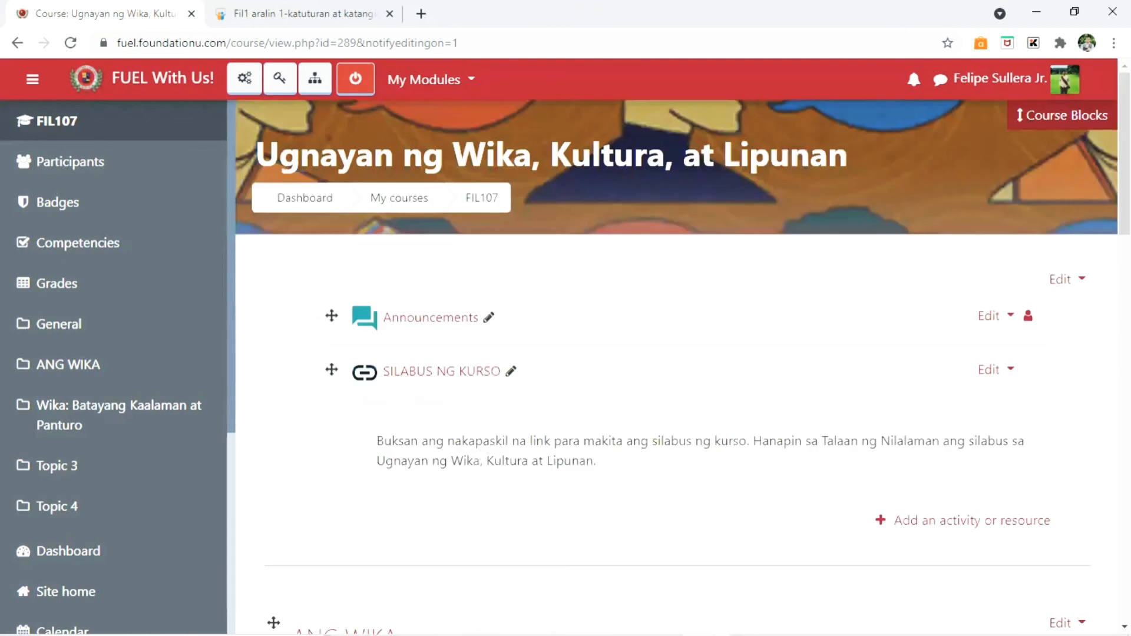